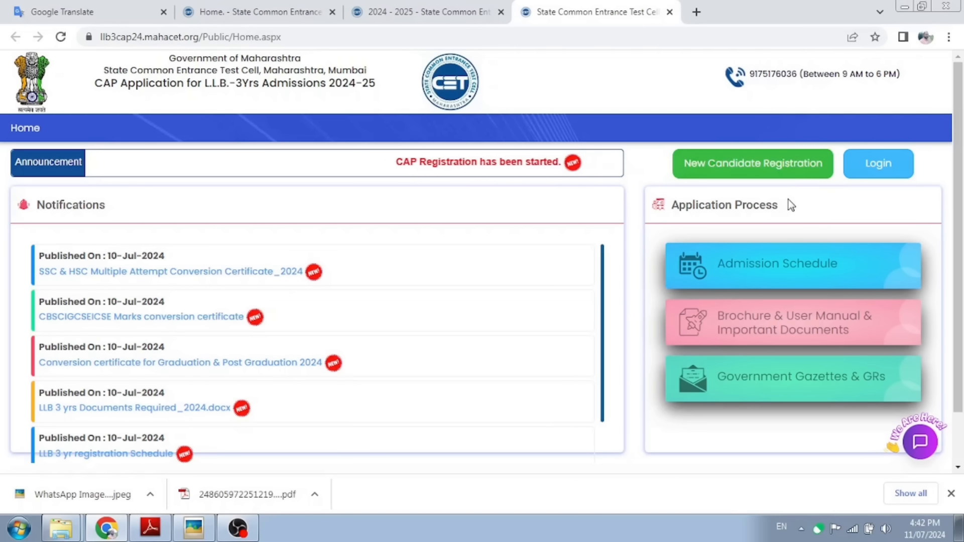
Step: Choose New Candidate Registration on the portal home page
click(754, 173)
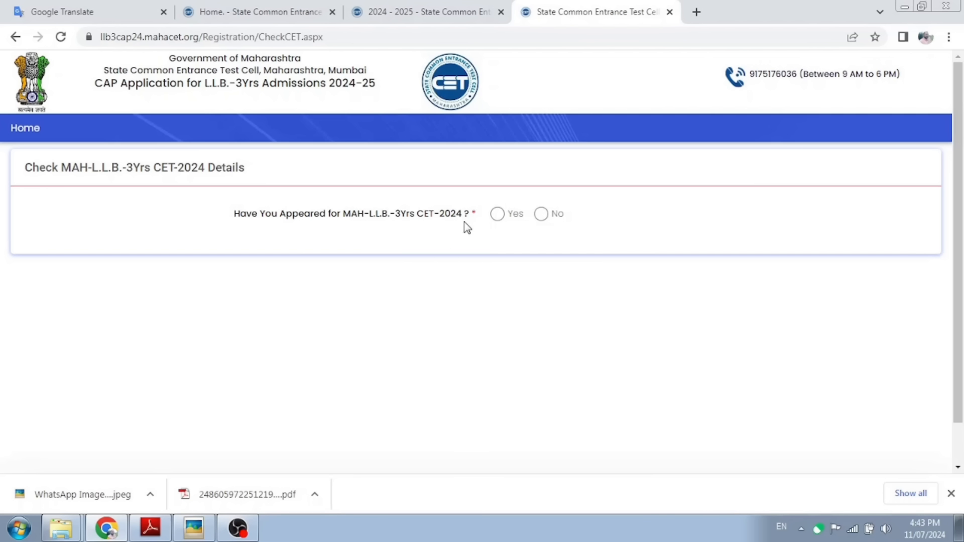
Step: Confirm appearing for CET-2024, verify the CET details (percentile 38.2968685) and save
click(498, 216)
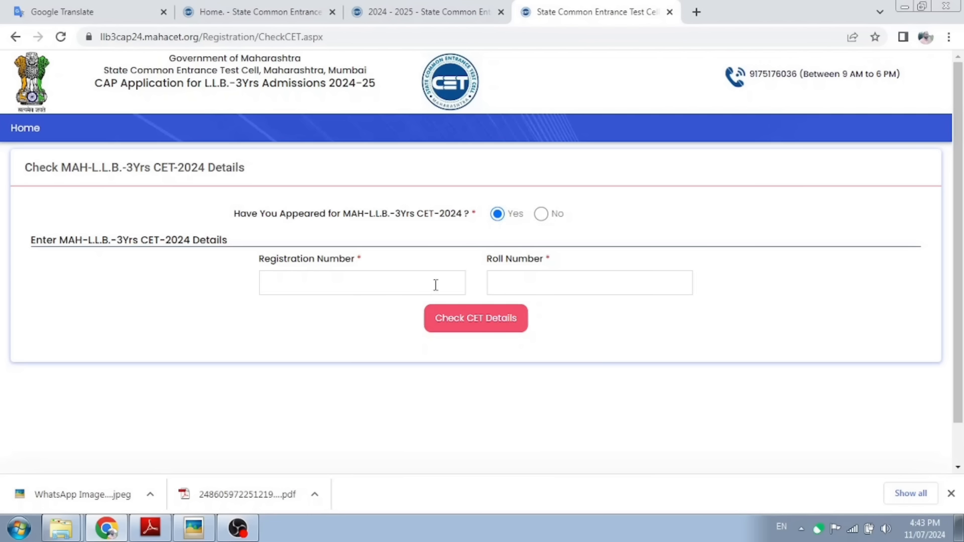
key(ctrl+plus)
key(ctrl+plus)
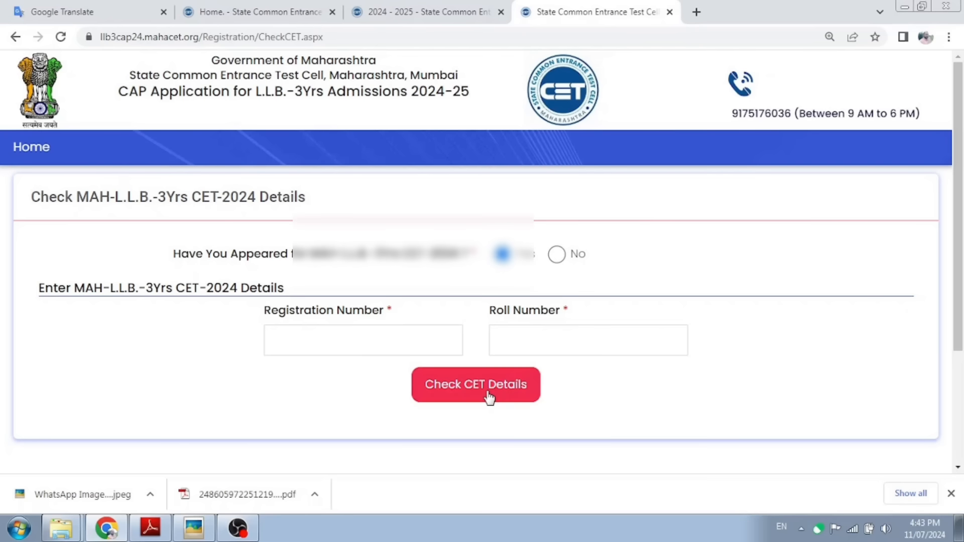
scroll(498, 377, down, 1)
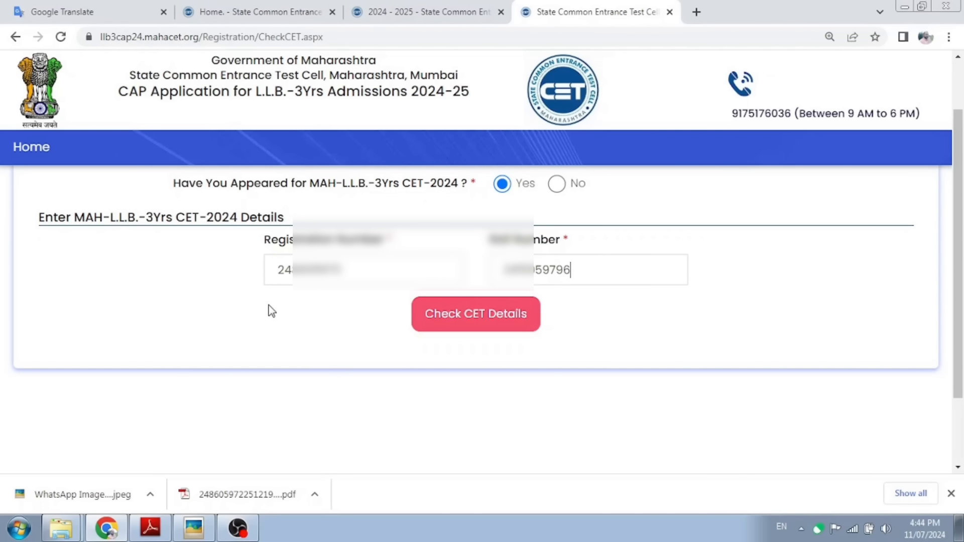
click(491, 323)
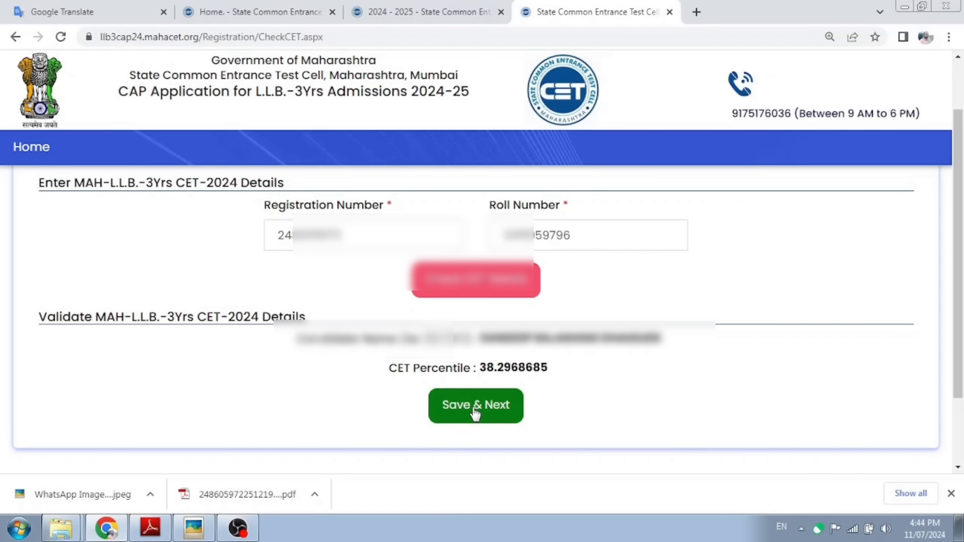
click(475, 413)
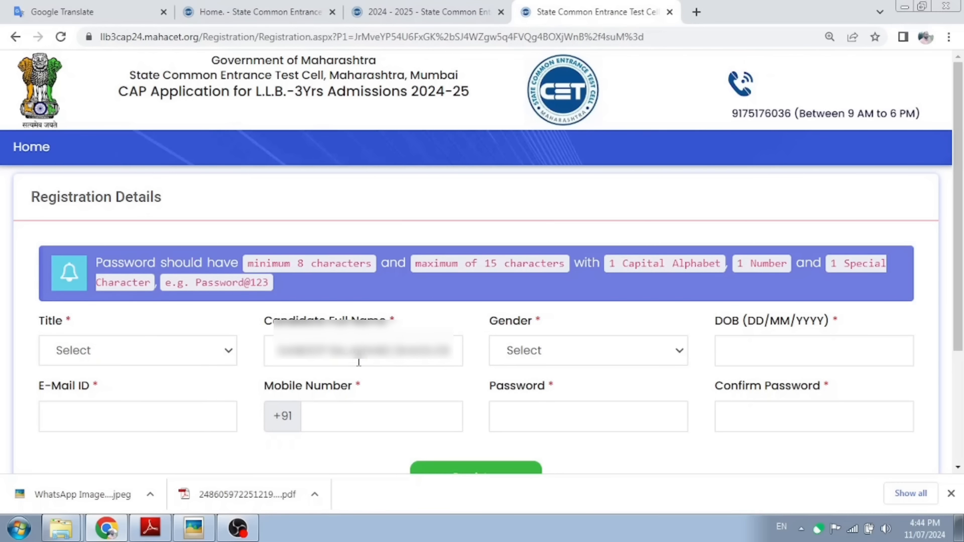
Step: Set Title to Mr. and Gender to Male on the Registration Details form
click(147, 357)
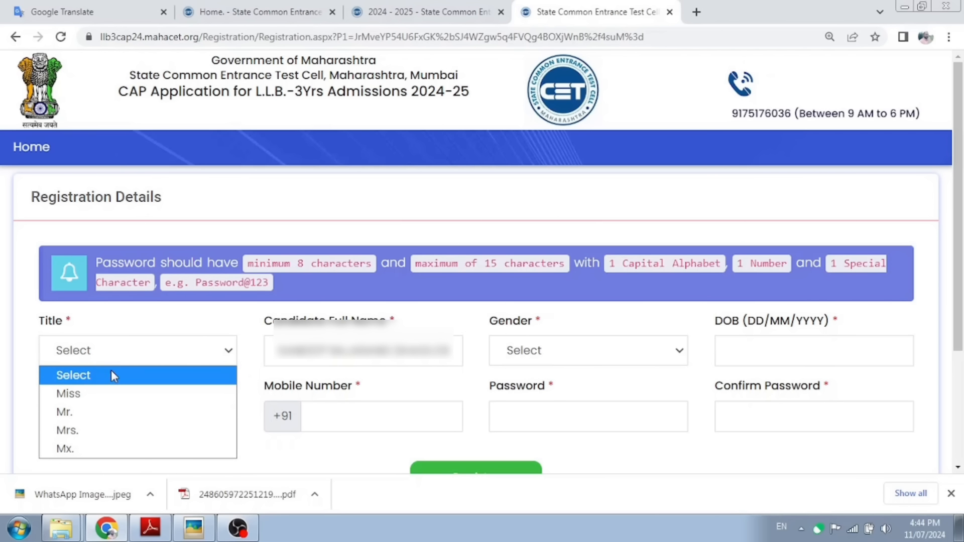
click(75, 418)
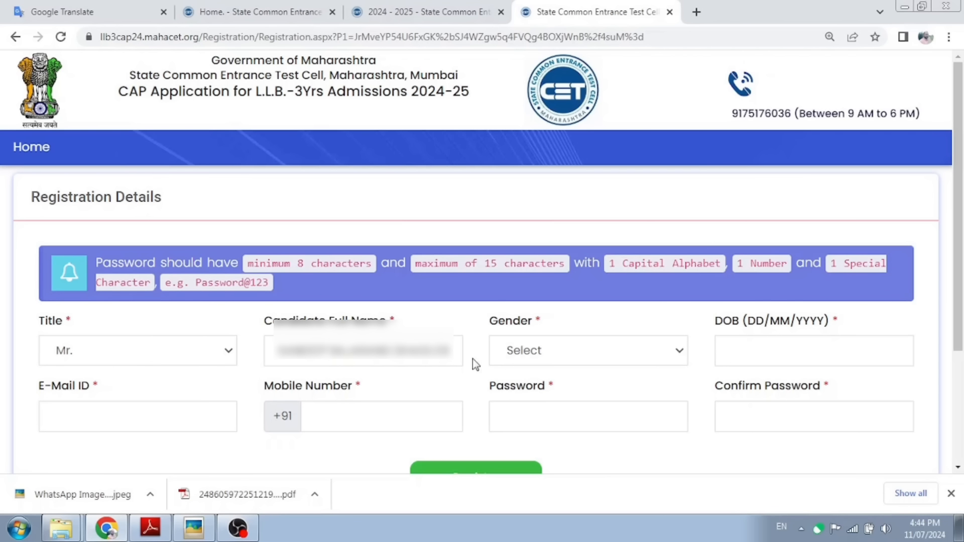
click(542, 351)
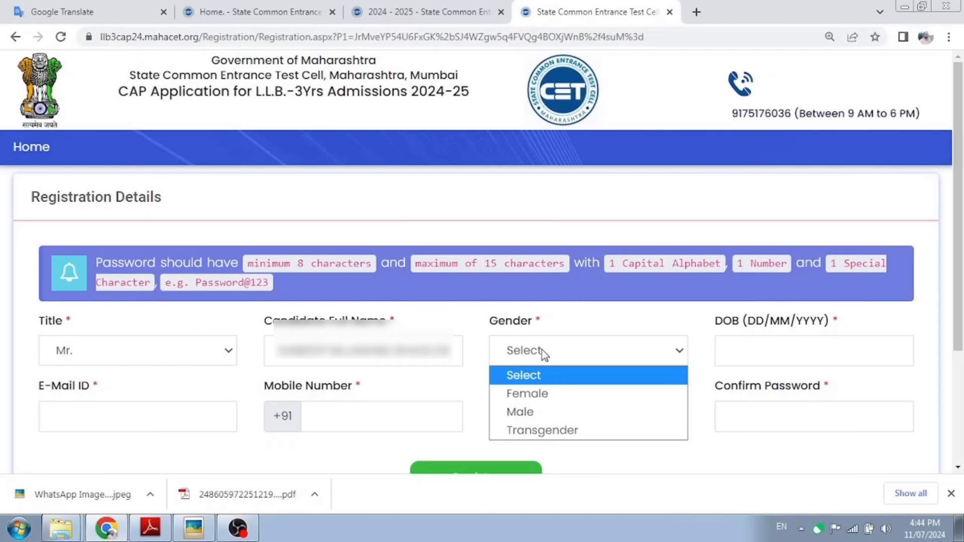
click(537, 413)
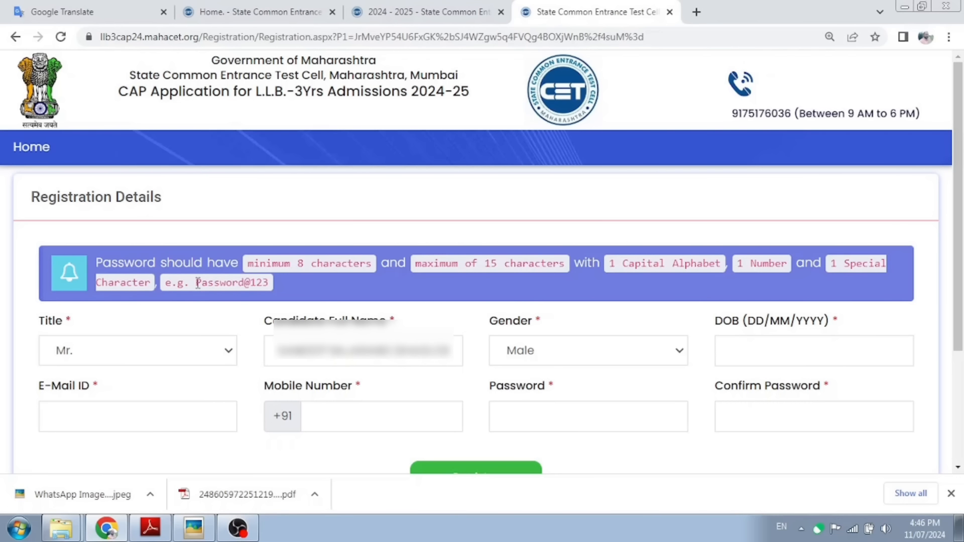
Step: Enter the account password in the example's format and submit the registration
drag(197, 284, 271, 289)
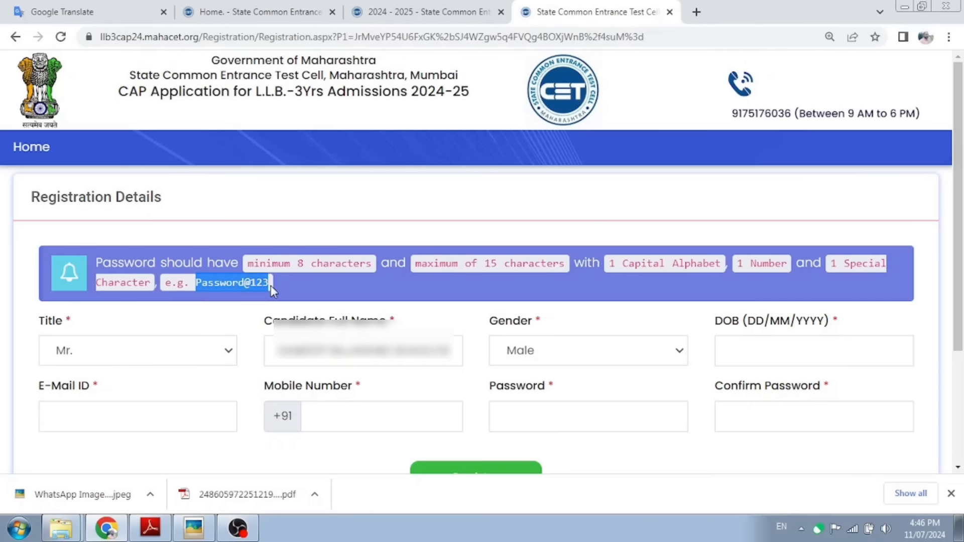
click(200, 284)
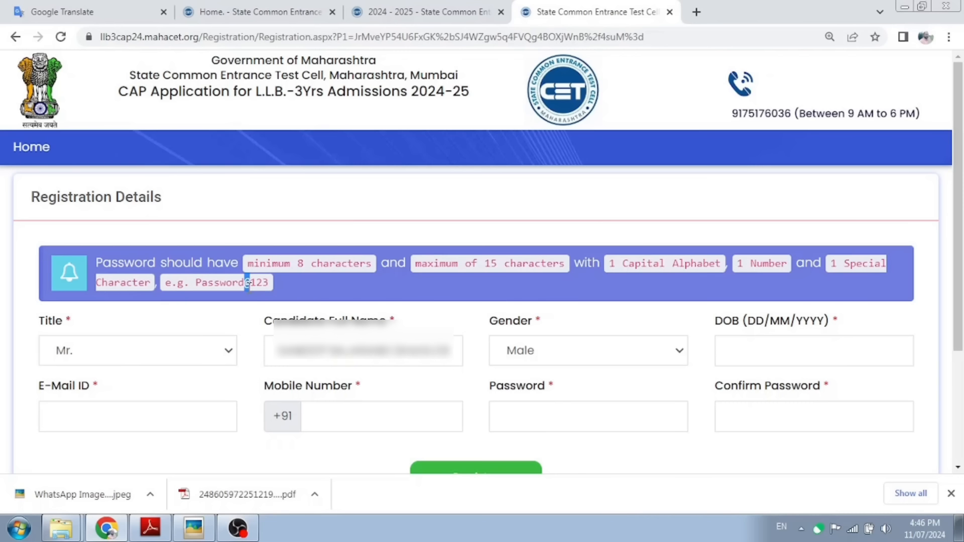
drag(245, 285, 251, 284)
click(563, 419)
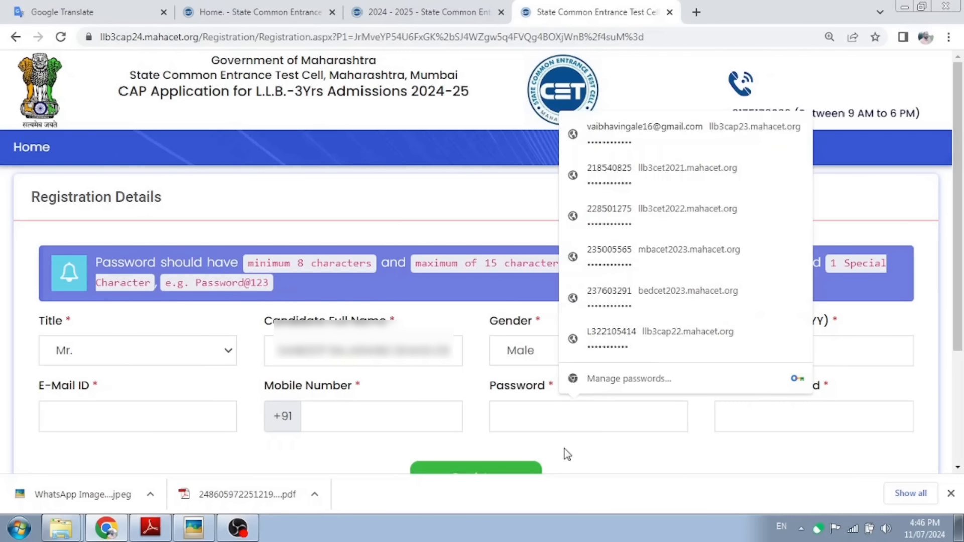
click(576, 462)
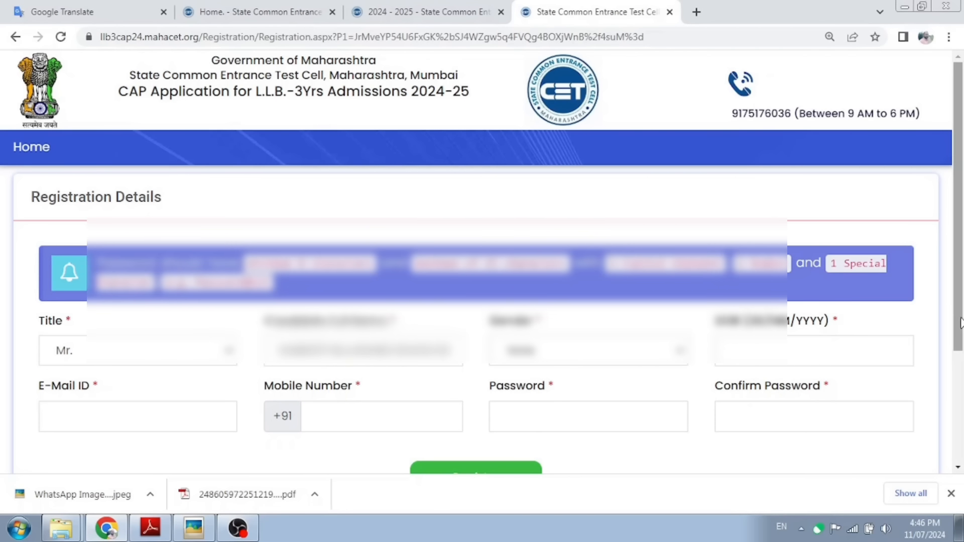
drag(961, 324, 959, 350)
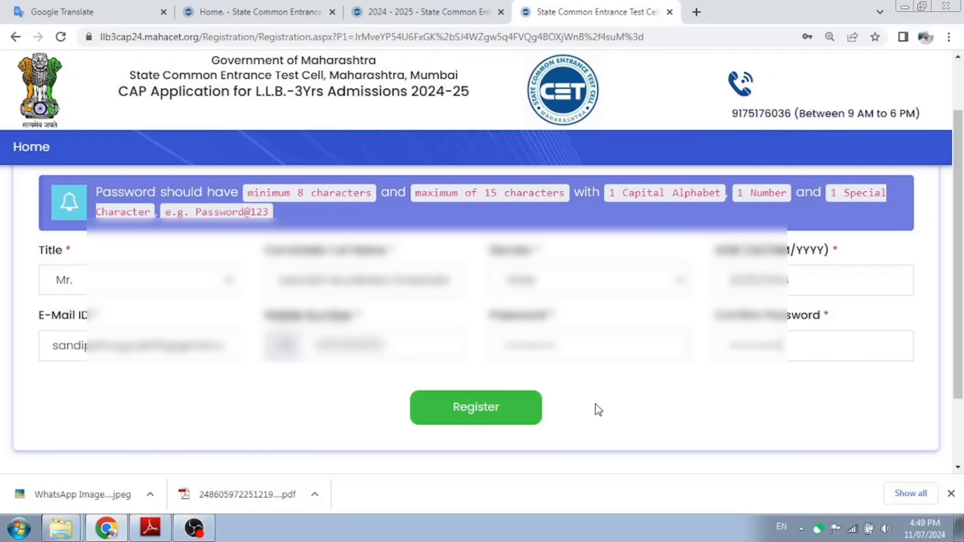
click(494, 413)
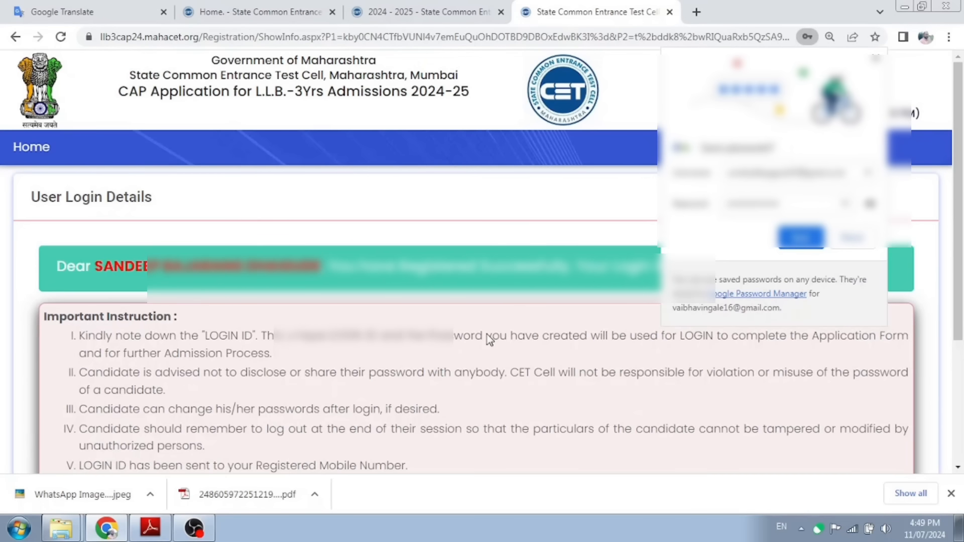
Step: Decline the browser's password prompt, copy the newly issued login ID and go to login
click(860, 242)
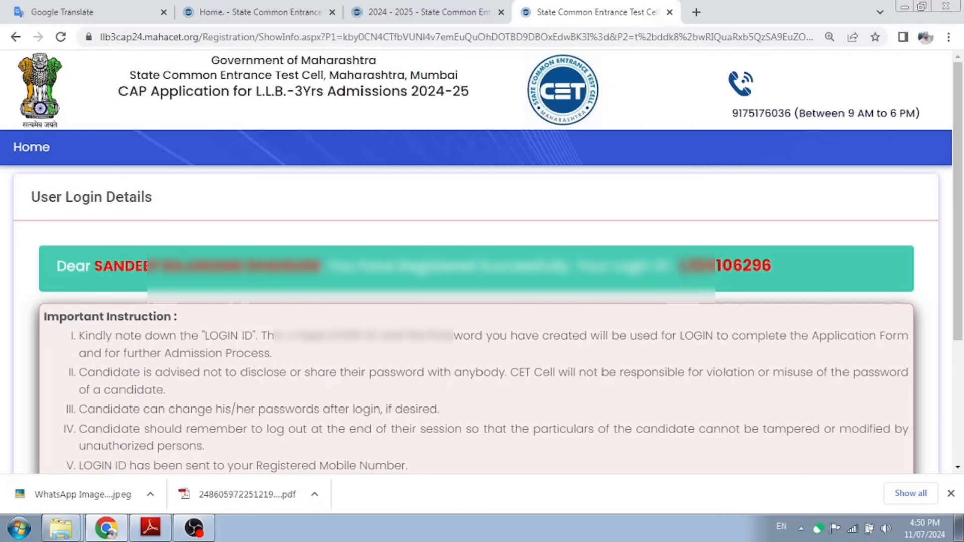
drag(679, 268, 772, 276)
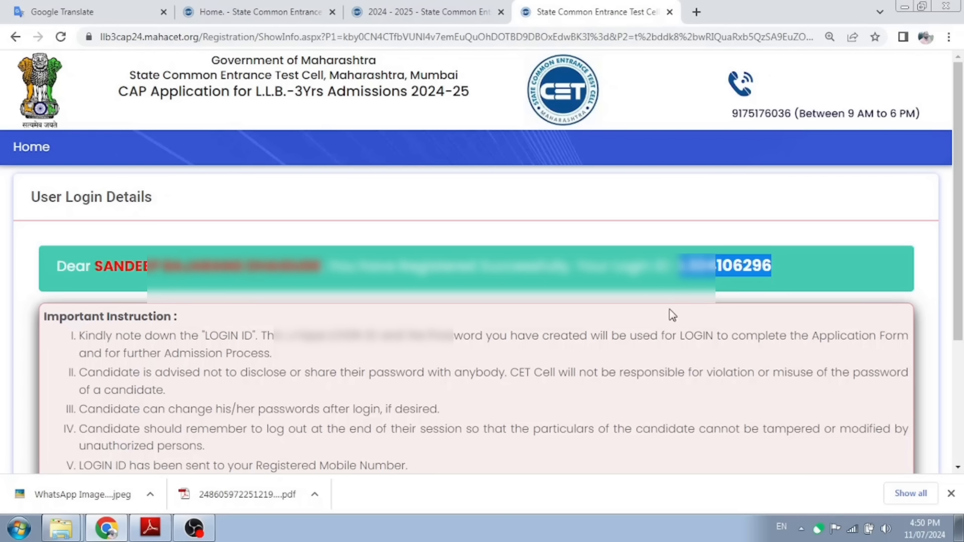
scroll(671, 316, down, 4)
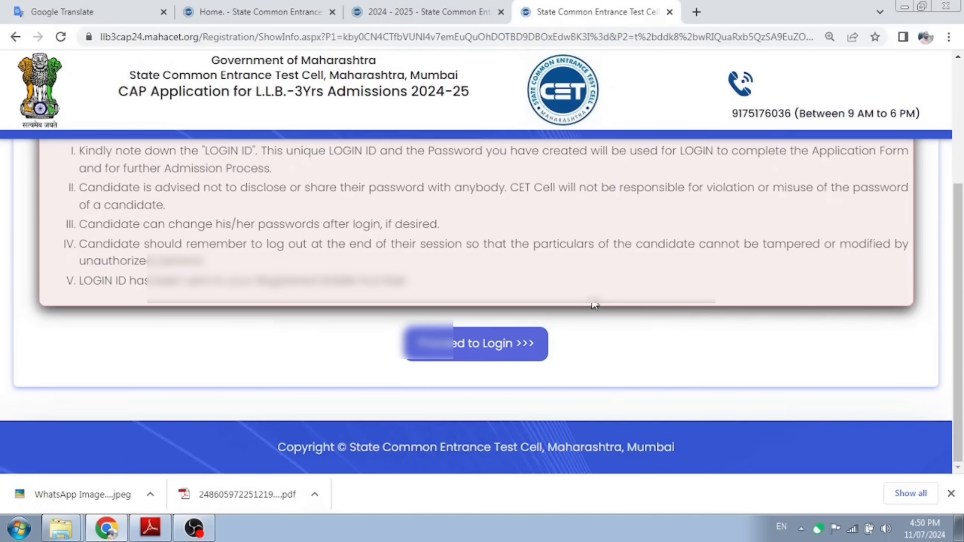
click(504, 352)
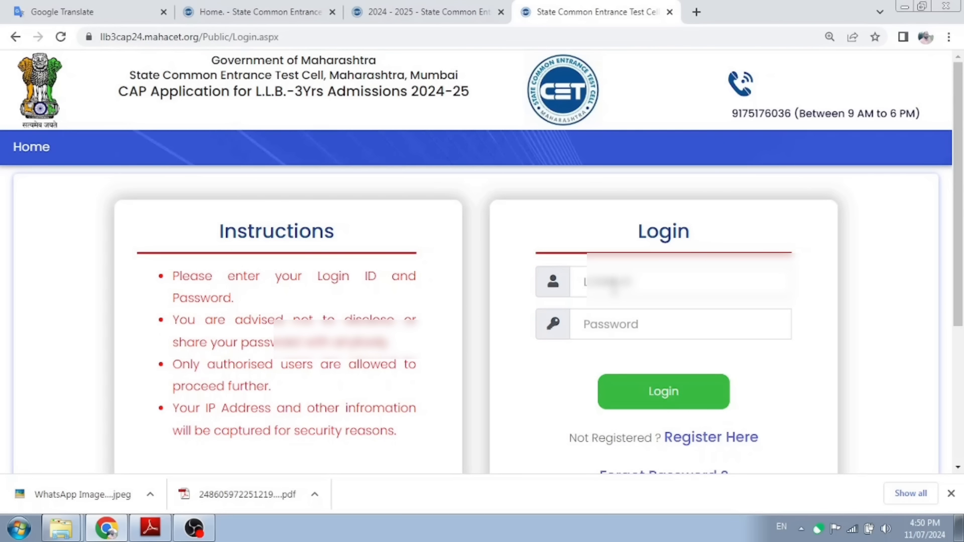
Step: Log in with the copied login ID and the account password
click(614, 285)
key(ctrl+v)
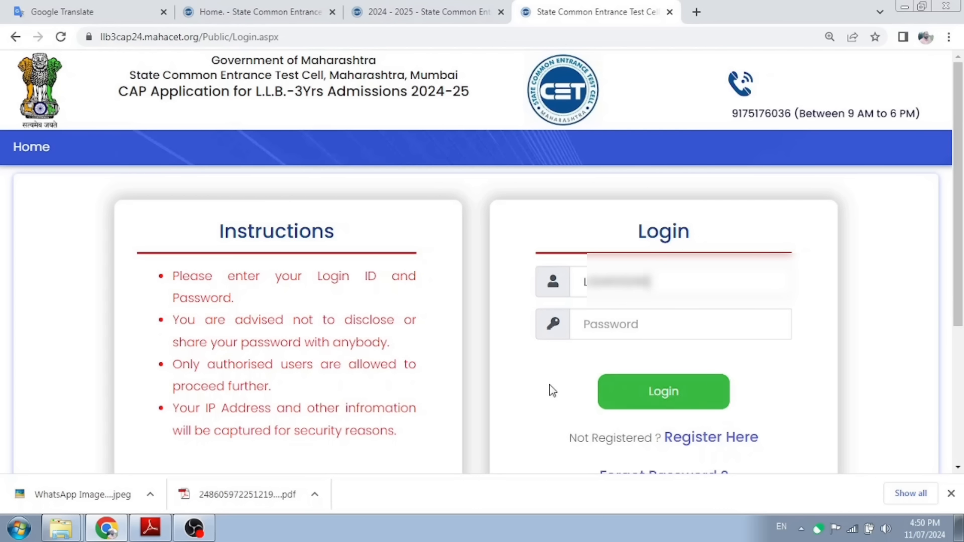
click(599, 326)
key(ctrl+v)
click(692, 398)
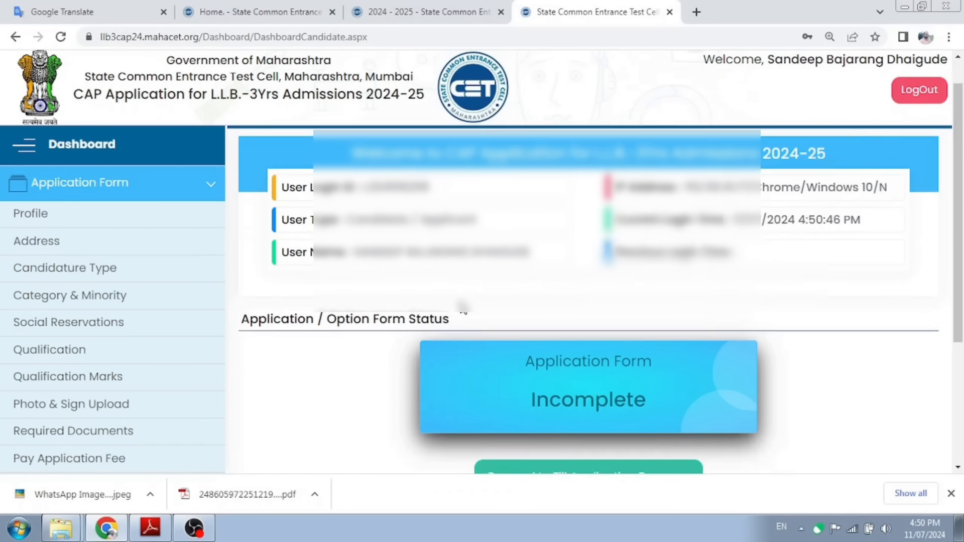
scroll(463, 309, down, 3)
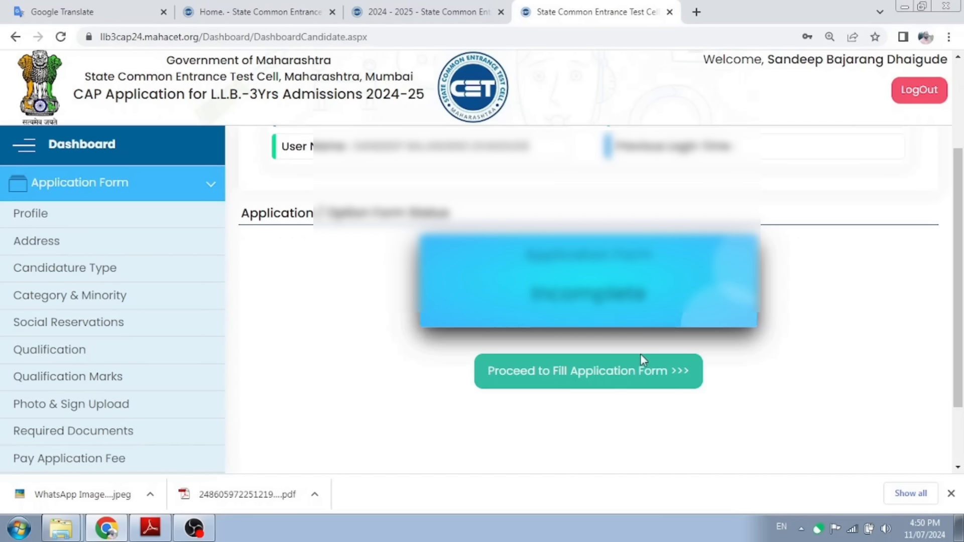
Step: Proceed to the application form's Profile section and zoom the page out
click(594, 381)
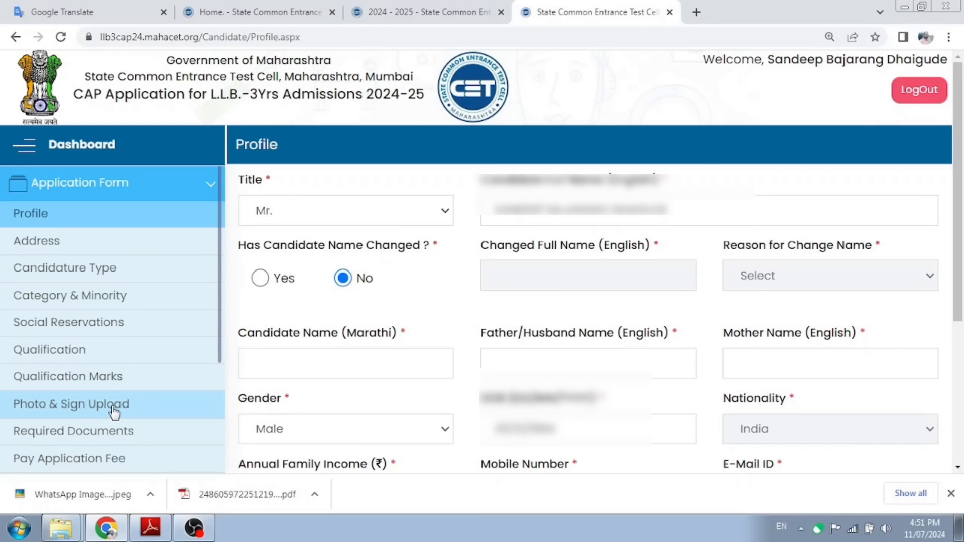
scroll(100, 431, down, 1)
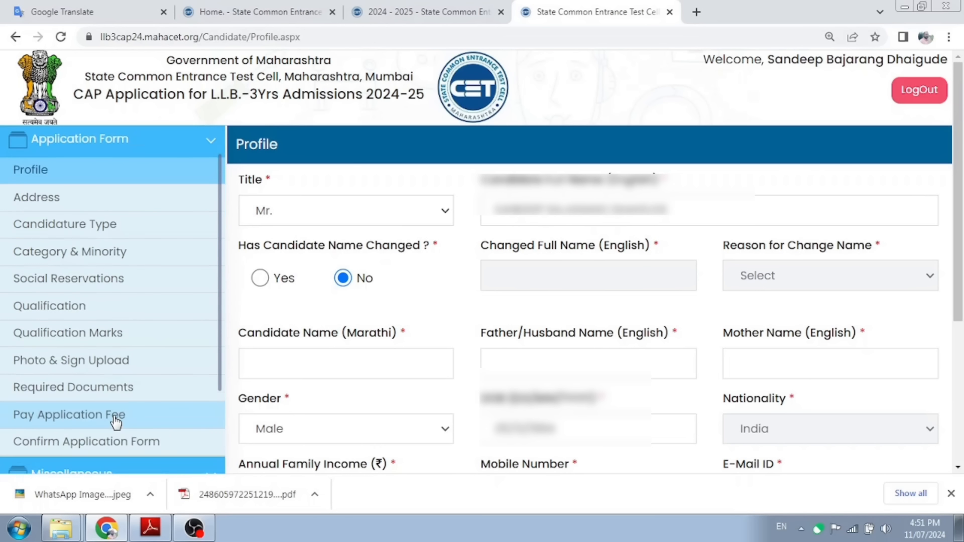
scroll(107, 411, down, 1)
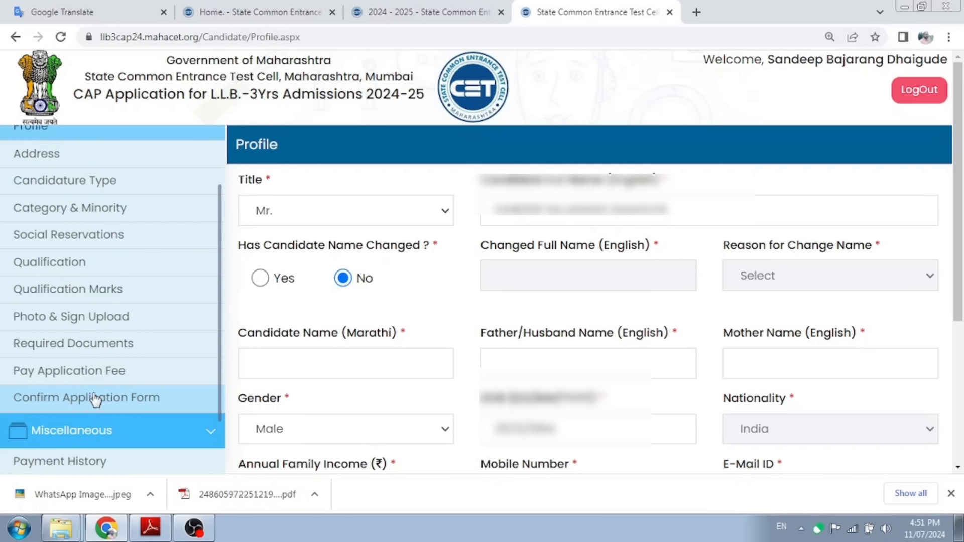
scroll(94, 206, up, 2)
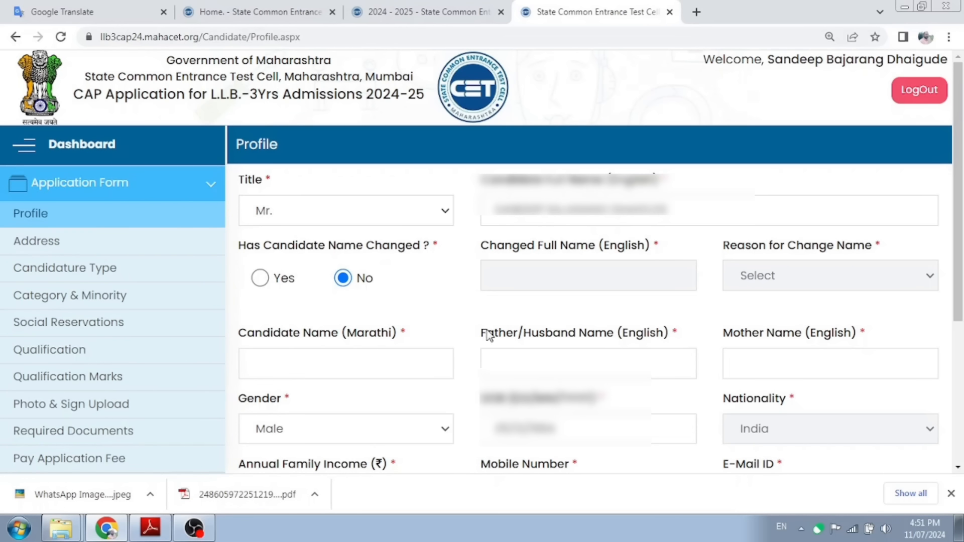
key(ctrl+minus)
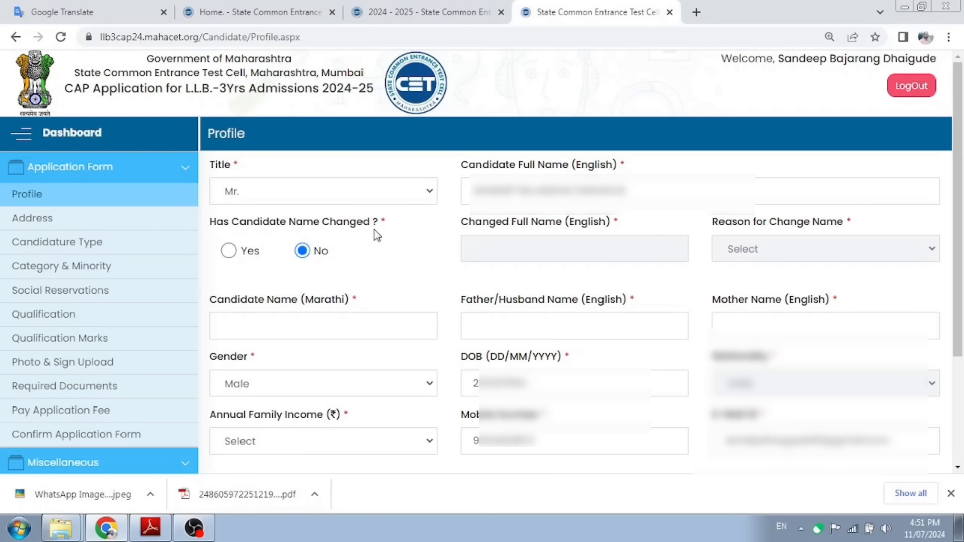
Step: Answer No to whether the candidate's name has changed, leaving the name-change reason empty
click(230, 252)
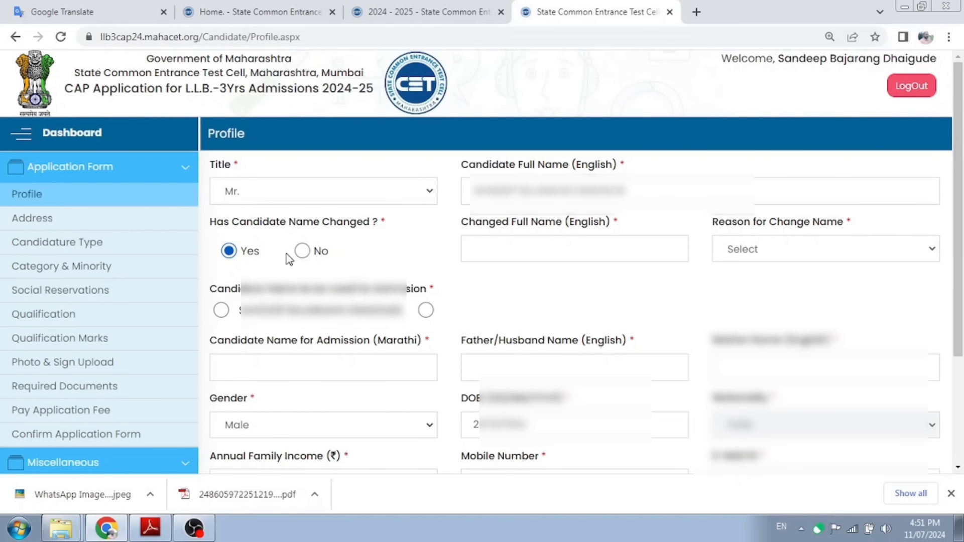
click(501, 245)
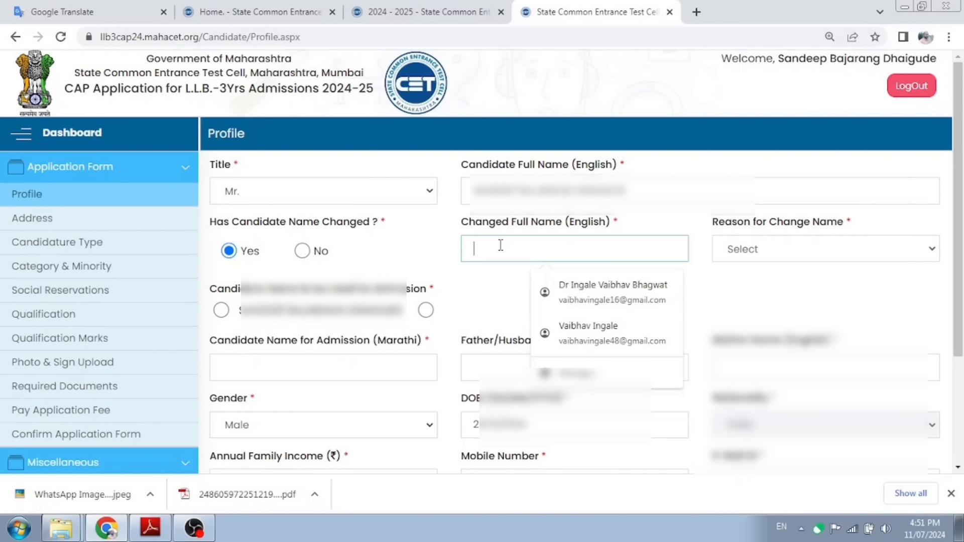
click(758, 293)
click(776, 251)
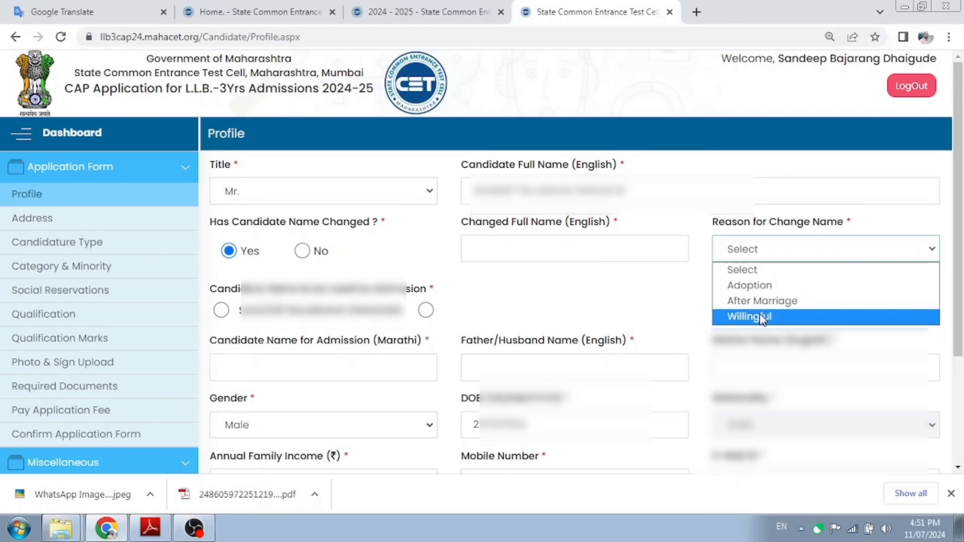
click(673, 293)
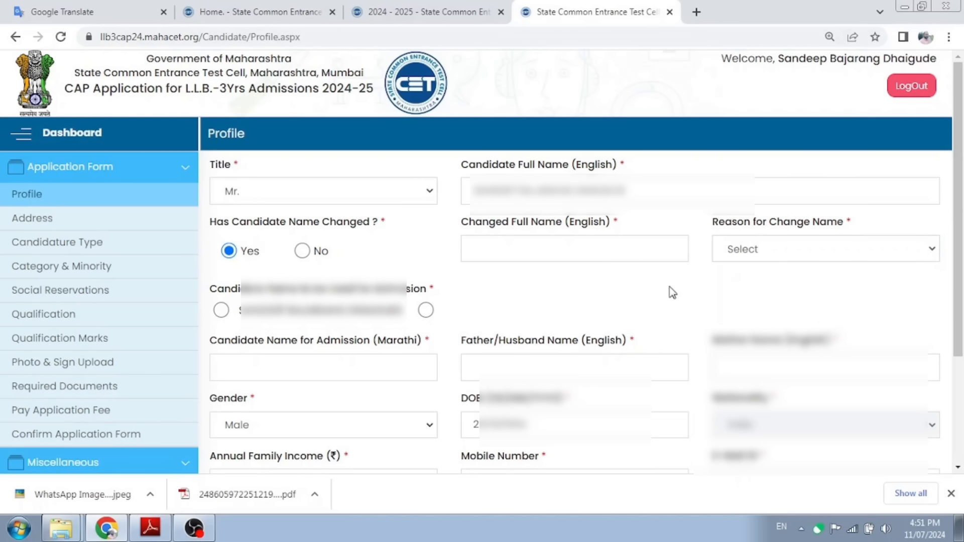
click(303, 254)
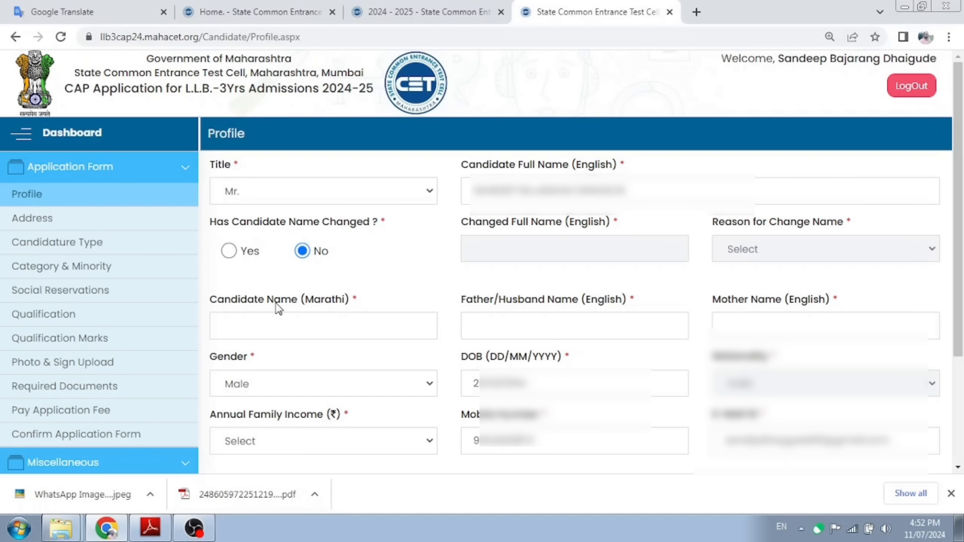
Step: Enter the candidate's full name in Marathi, transliterated into Devanagari script
click(254, 329)
key(space)
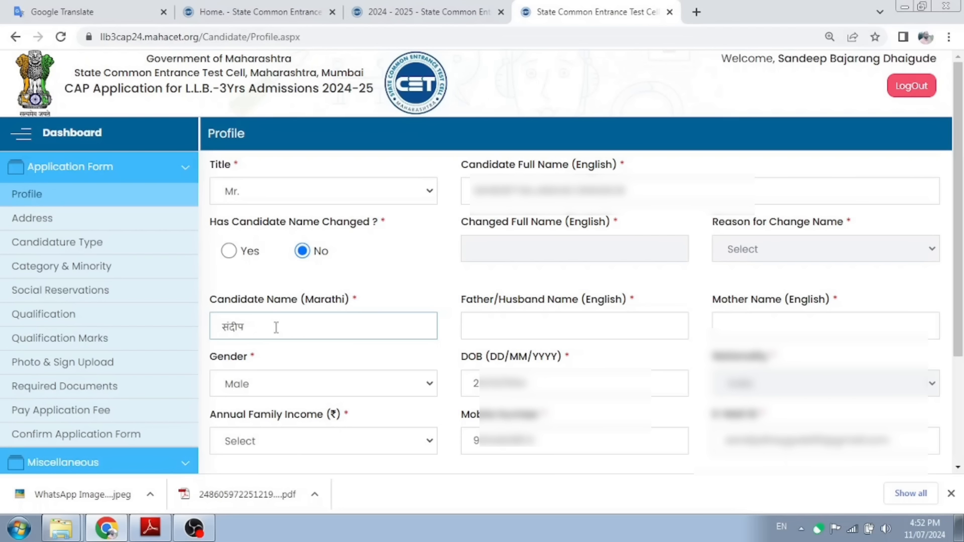
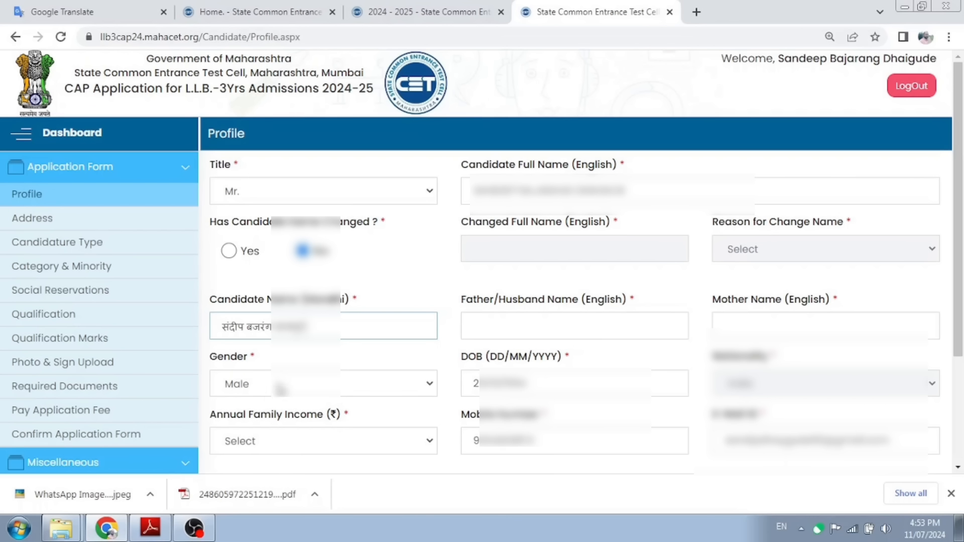
Step: Keep Gender as Male and save the profile details
click(280, 389)
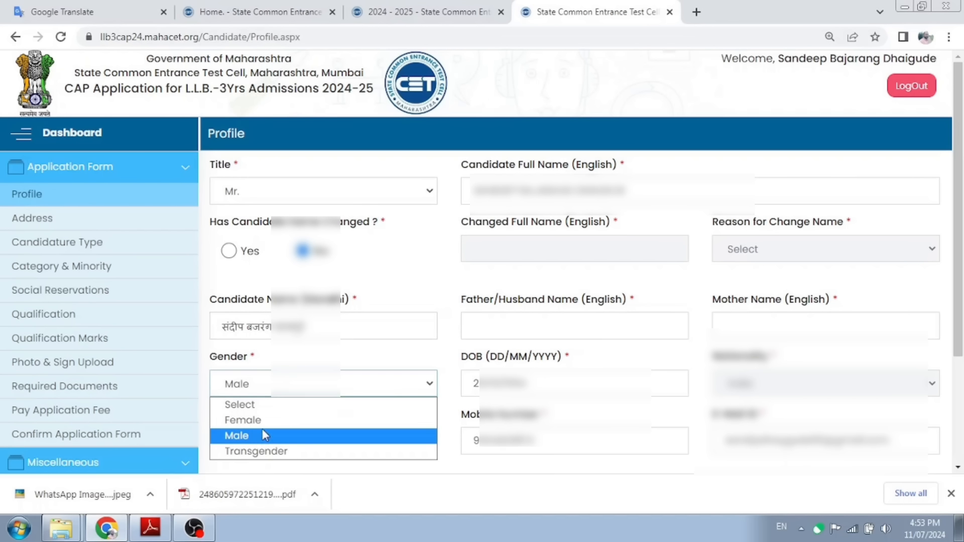
click(302, 386)
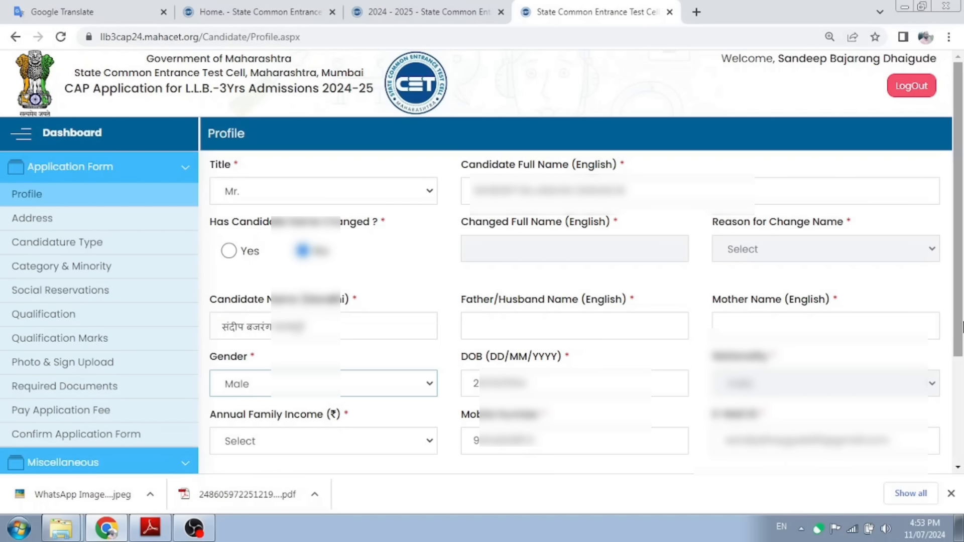
drag(961, 325, 961, 388)
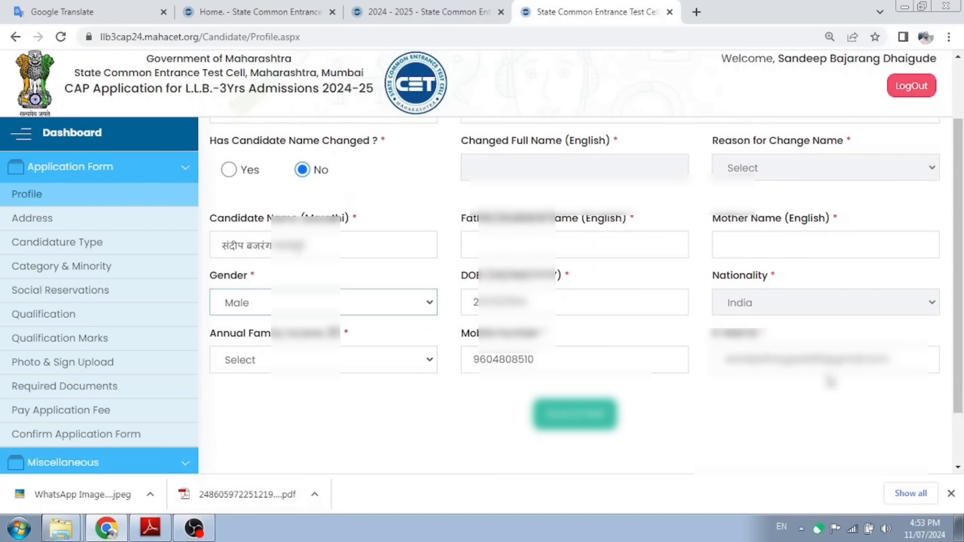
click(578, 425)
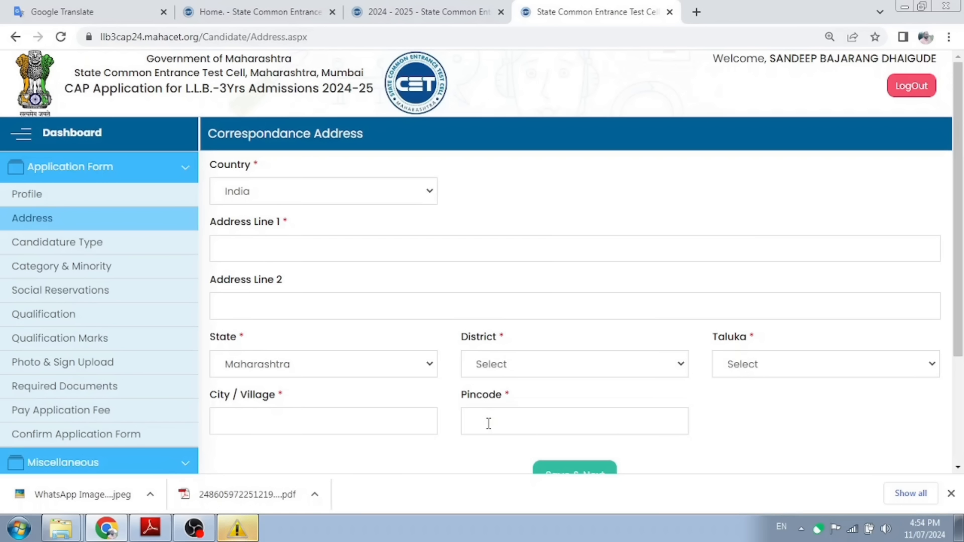
Step: Save the correspondence address and decline the browser's offer to store it
scroll(573, 424, down, 2)
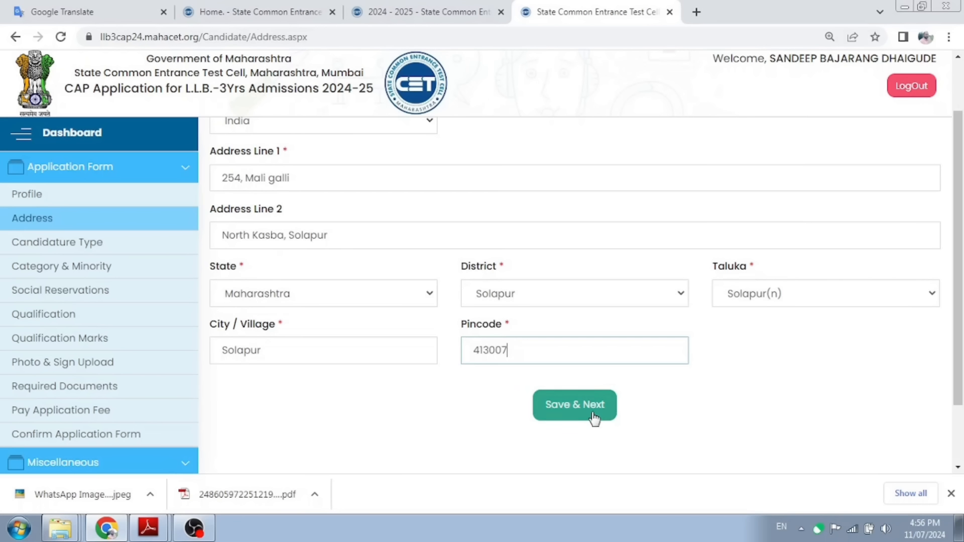
click(593, 416)
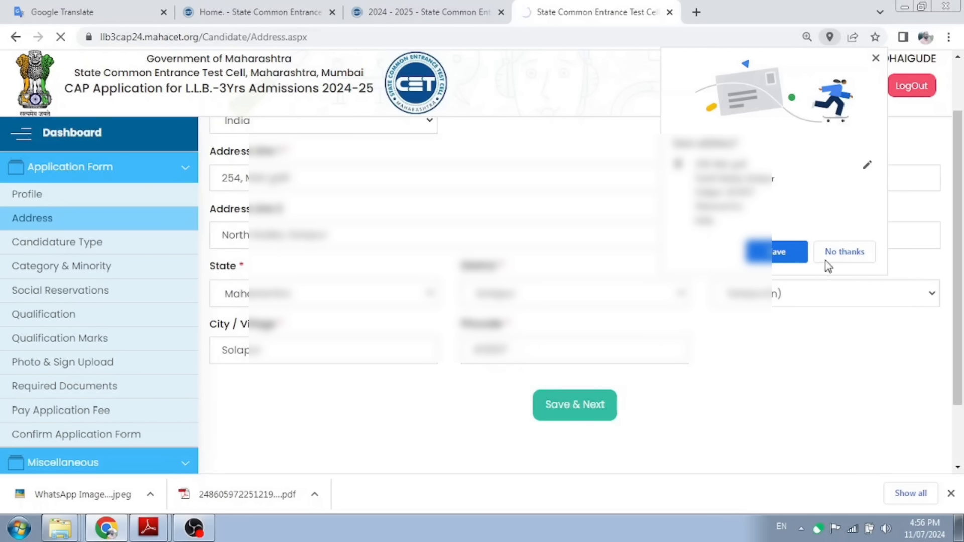
click(843, 251)
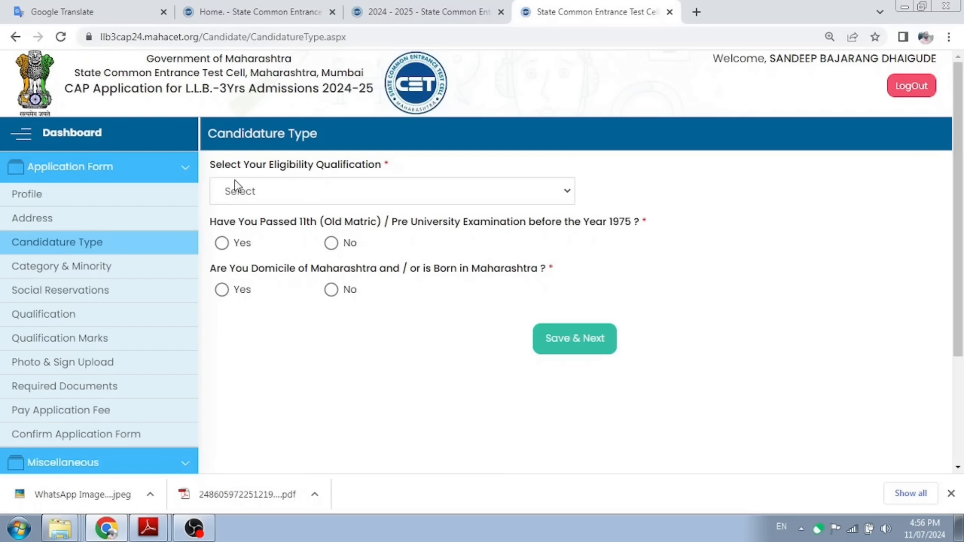
Step: Choose Post Graduation as the eligibility qualification and answer Yes to passing 11th before 1975
click(314, 190)
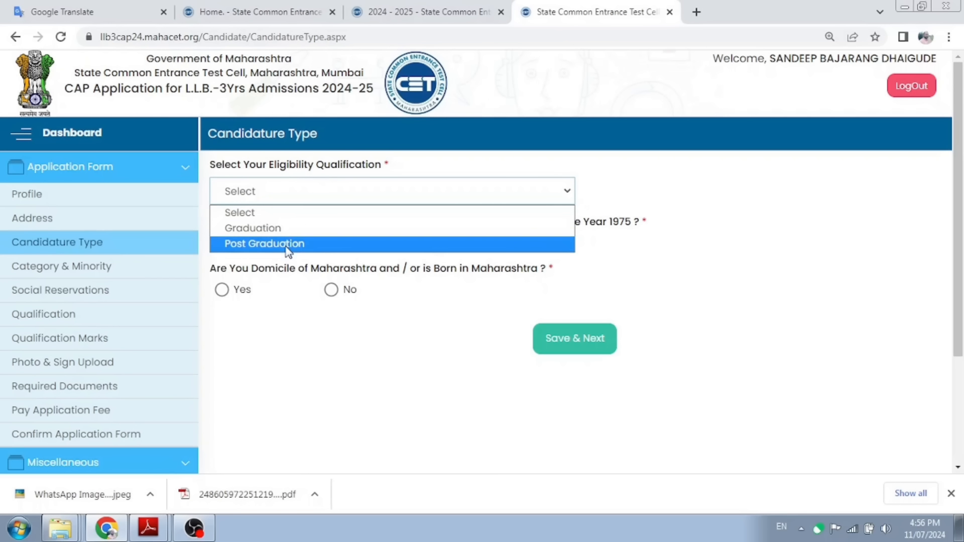
click(285, 230)
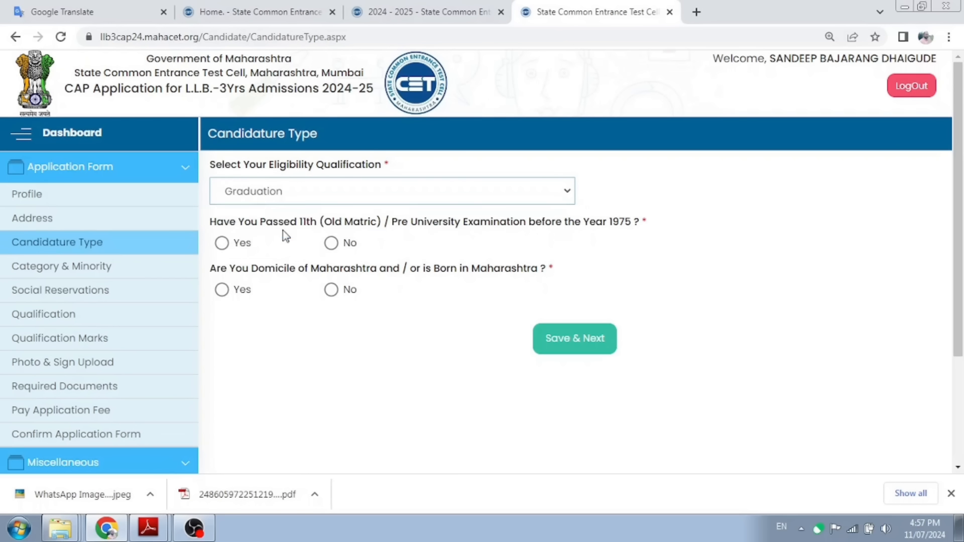
click(306, 187)
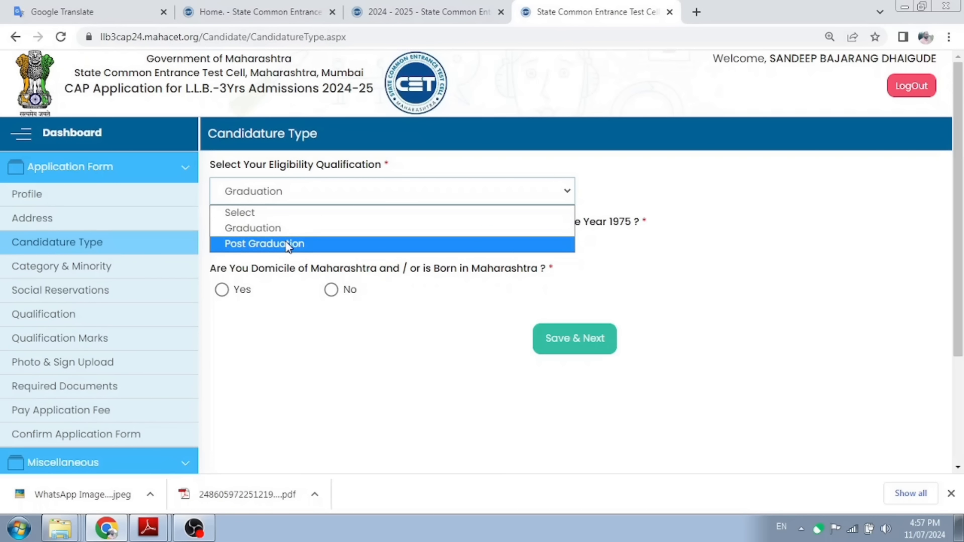
click(289, 245)
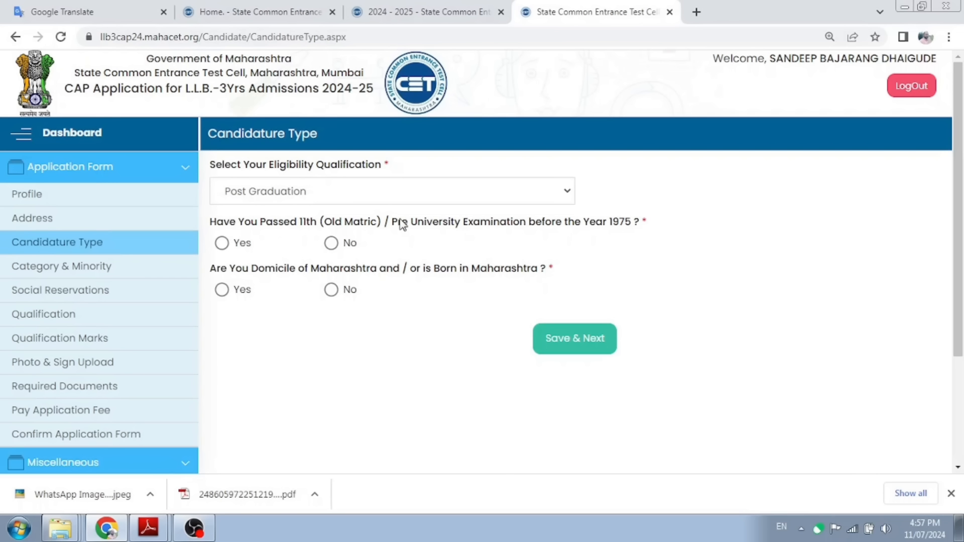
click(222, 243)
Step: Answer No to the pre-1975 question and Yes to Maharashtra domicile
click(333, 244)
click(222, 290)
click(331, 290)
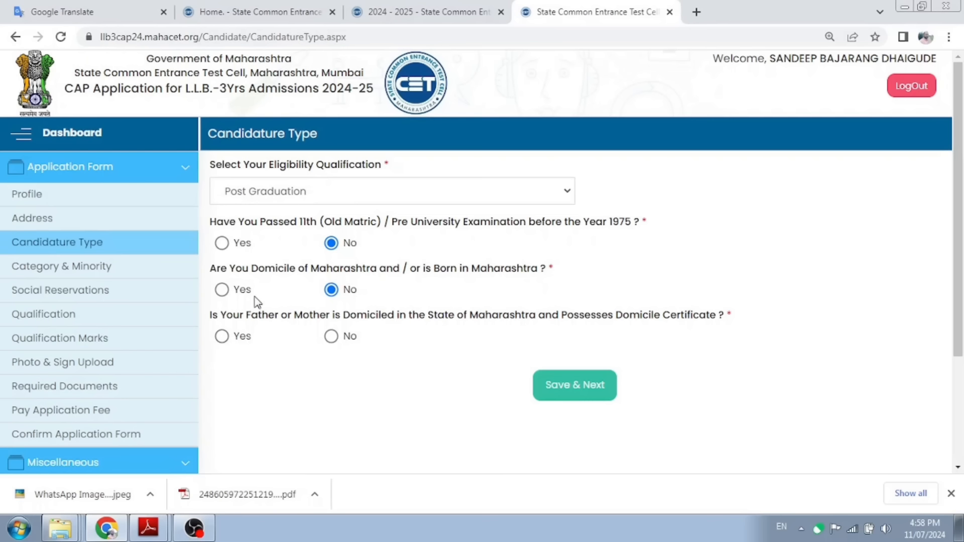
click(223, 291)
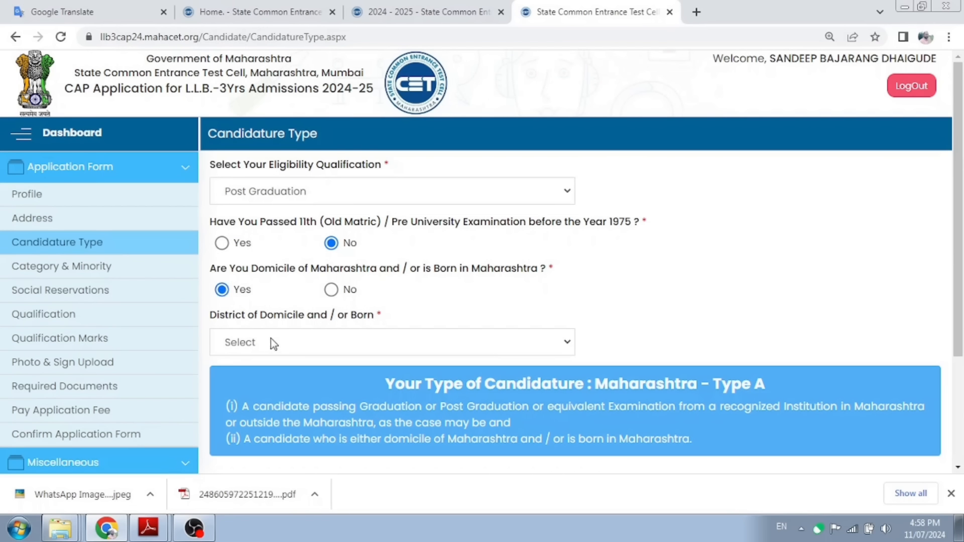
Step: Choose Solapur as the domicile district and save the candidature type
click(269, 337)
click(674, 329)
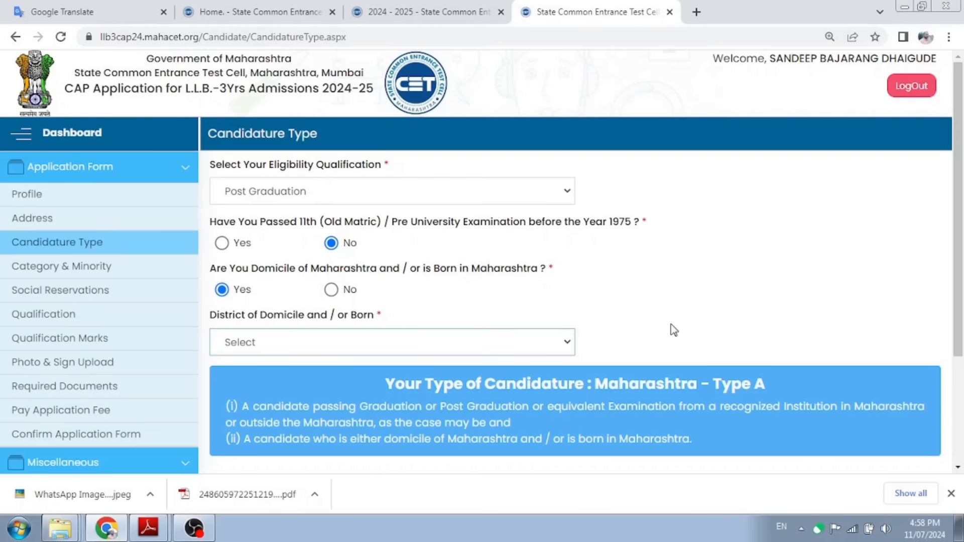
click(473, 344)
scroll(393, 266, down, 3)
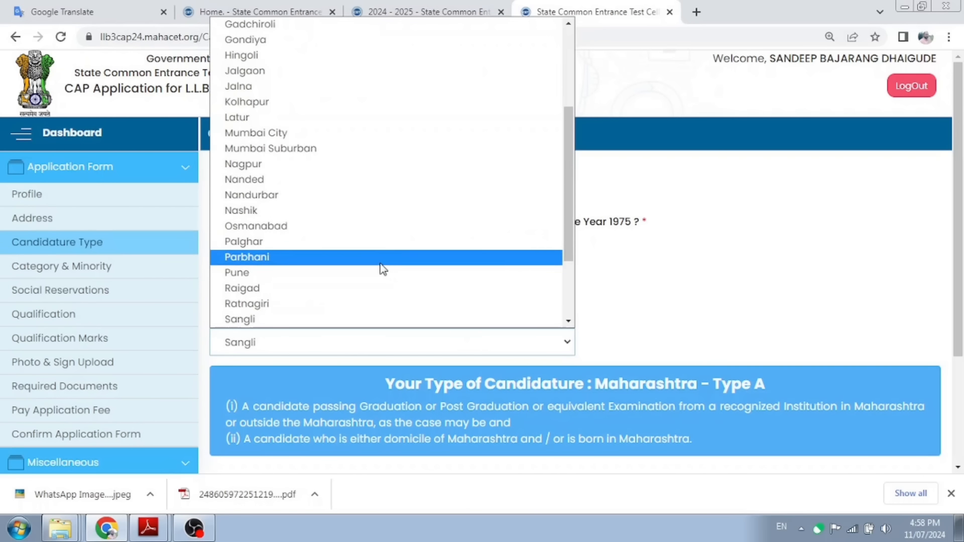
scroll(345, 284, down, 3)
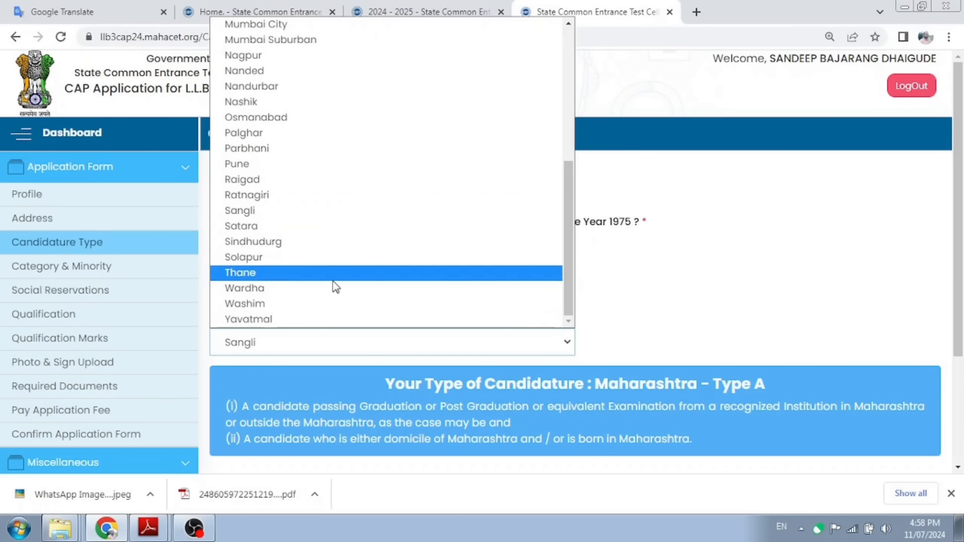
click(264, 259)
scroll(648, 312, down, 3)
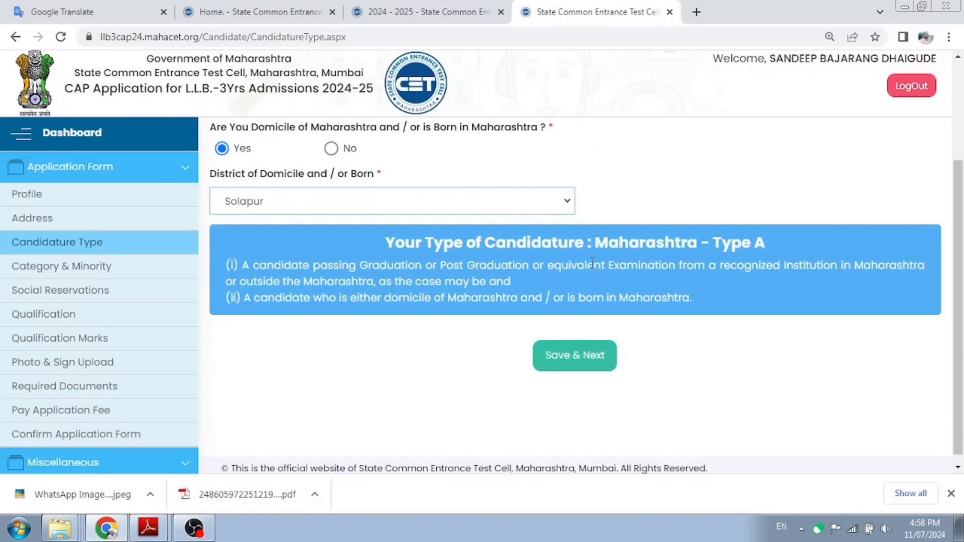
click(589, 359)
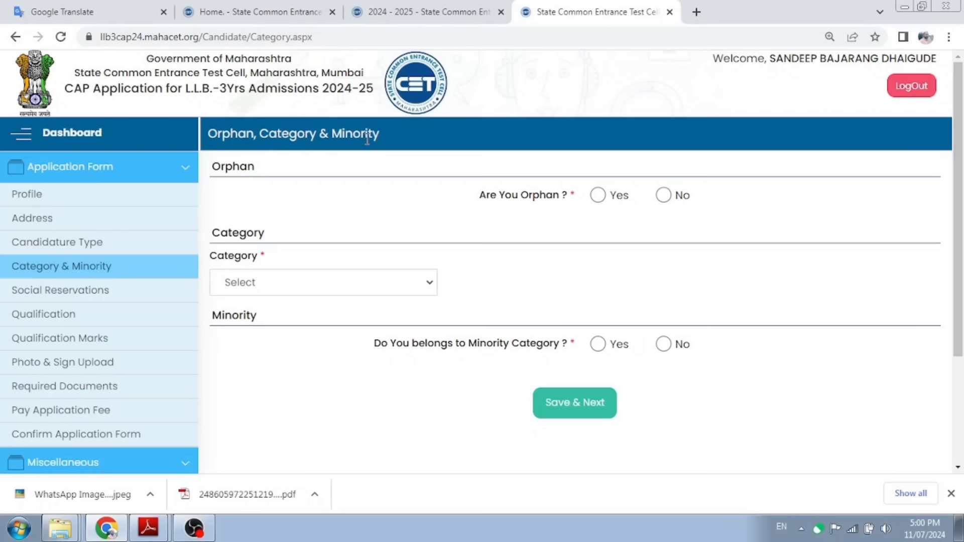
Step: Reload the page, return to Candidature Type and answer Yes to 'Have You Passed…'
click(102, 244)
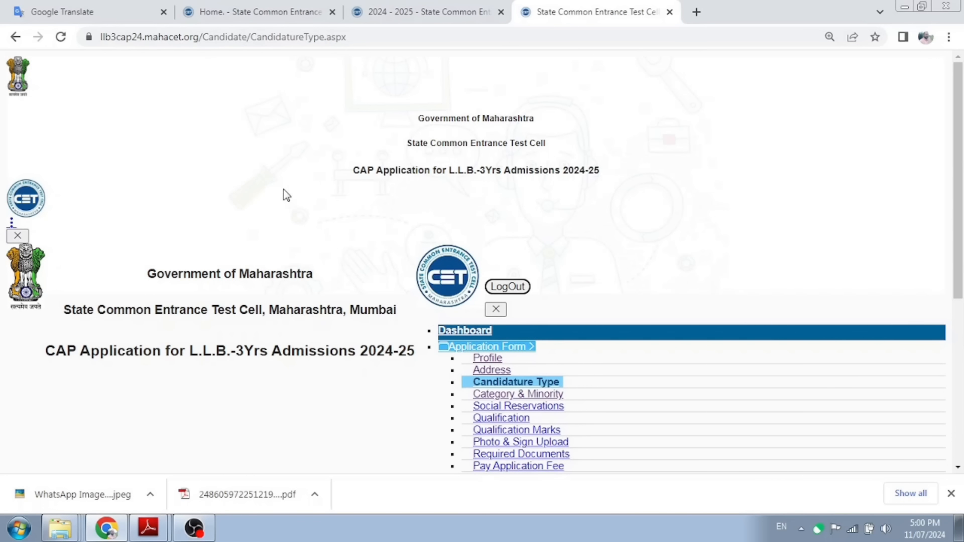
click(61, 39)
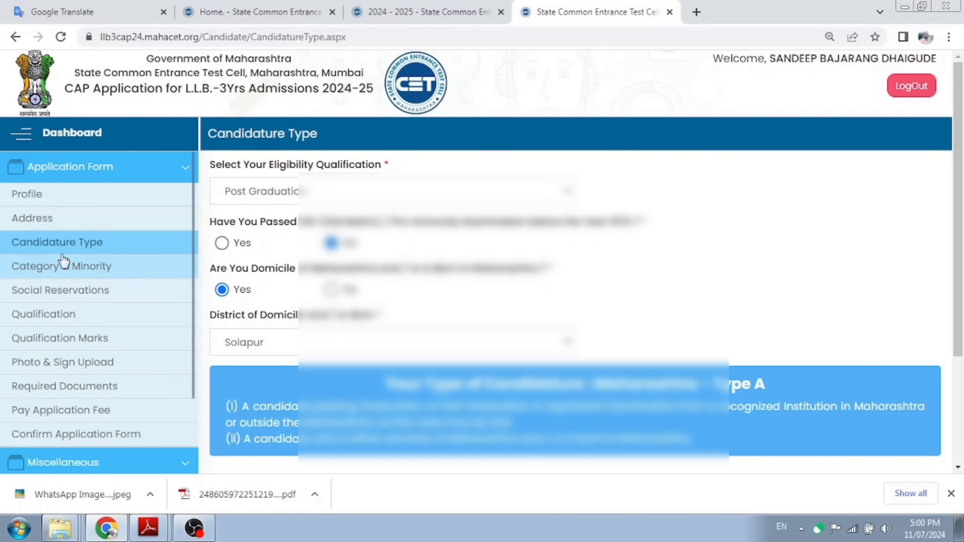
click(61, 226)
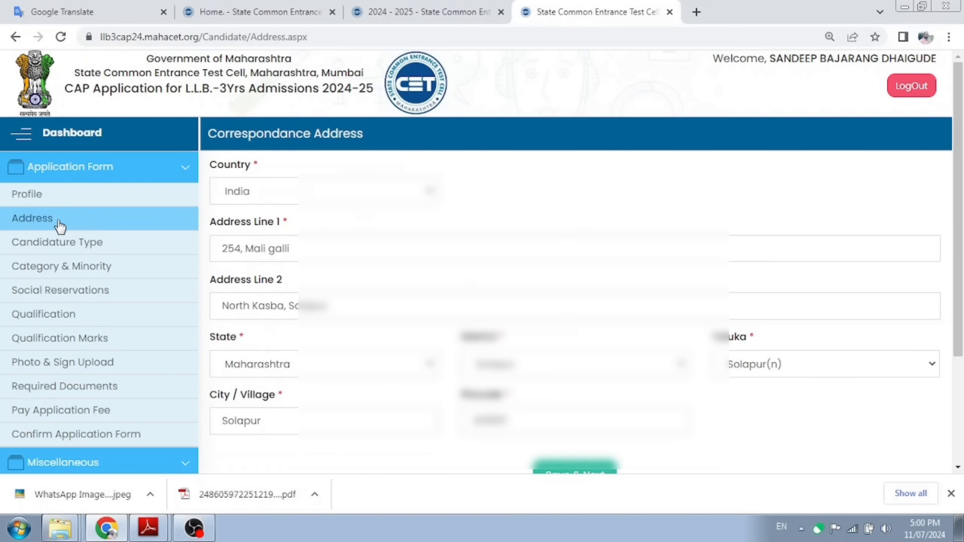
click(54, 244)
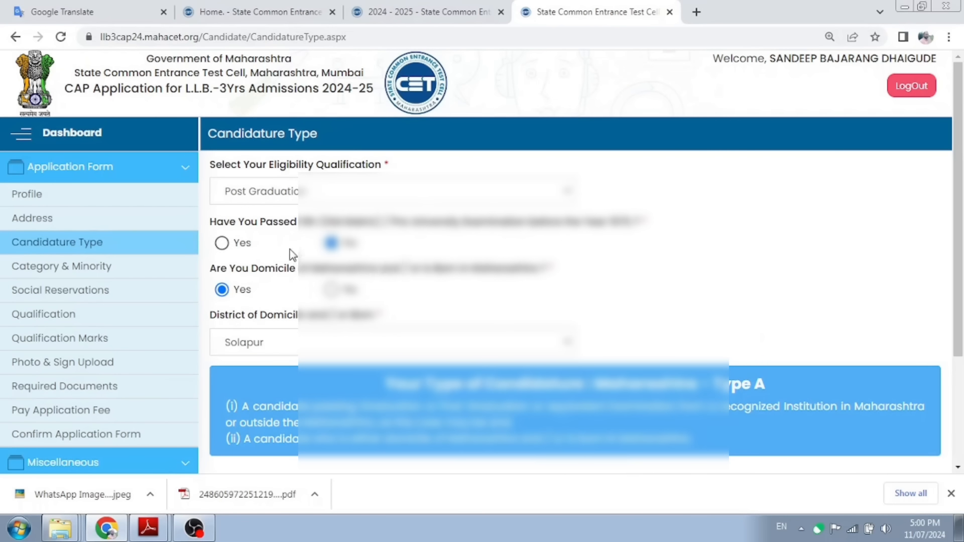
click(222, 243)
scroll(420, 292, down, 3)
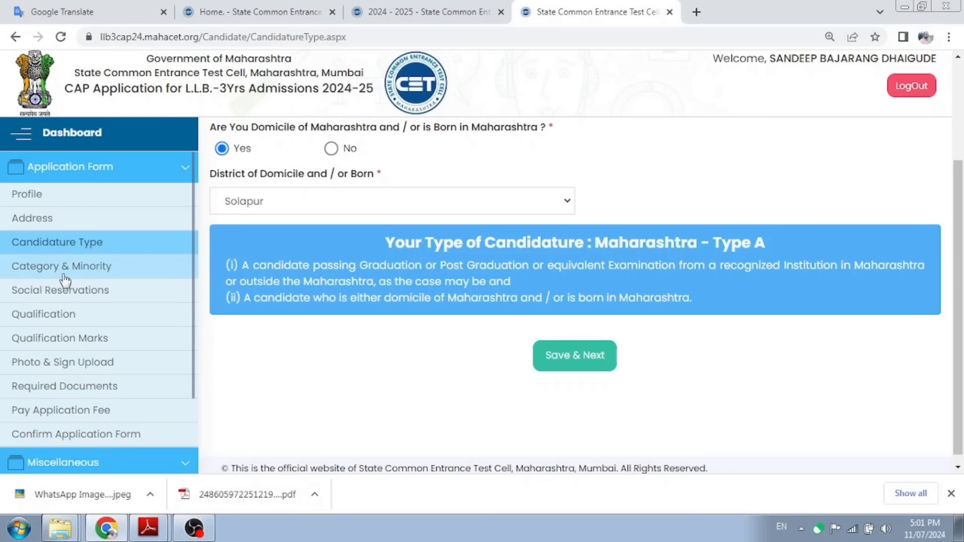
click(49, 272)
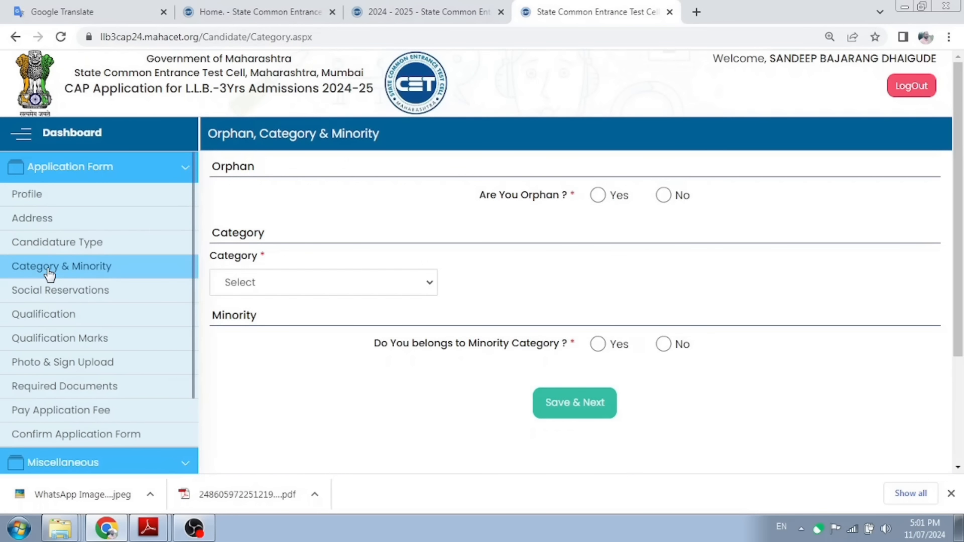
click(65, 248)
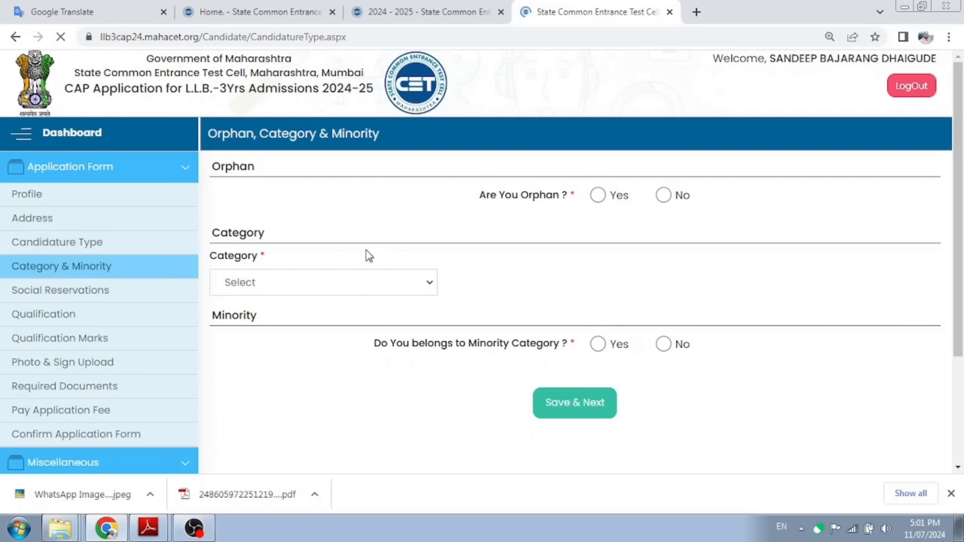
scroll(383, 287, down, 3)
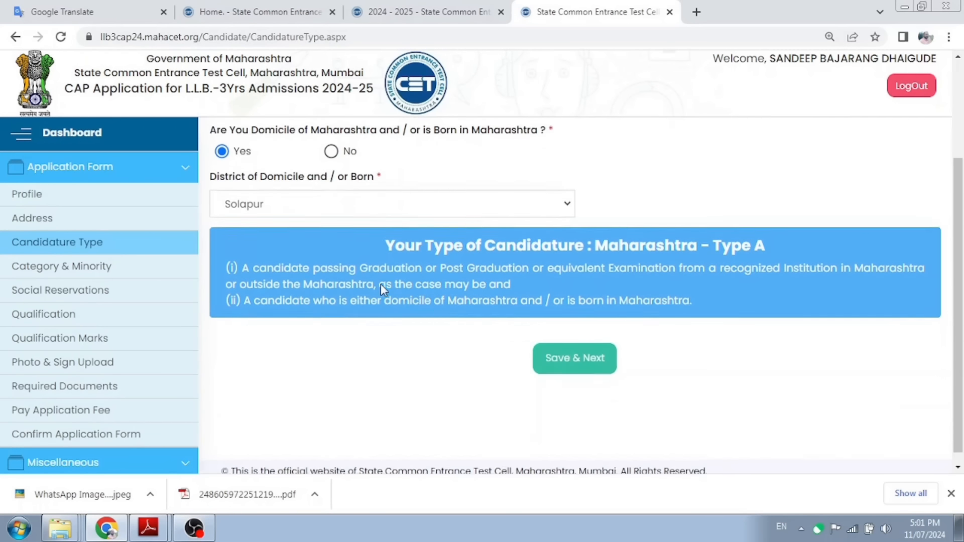
Step: Save the candidature type, answer No to Orphan, and choose category NT 2 (NT-C)
click(554, 356)
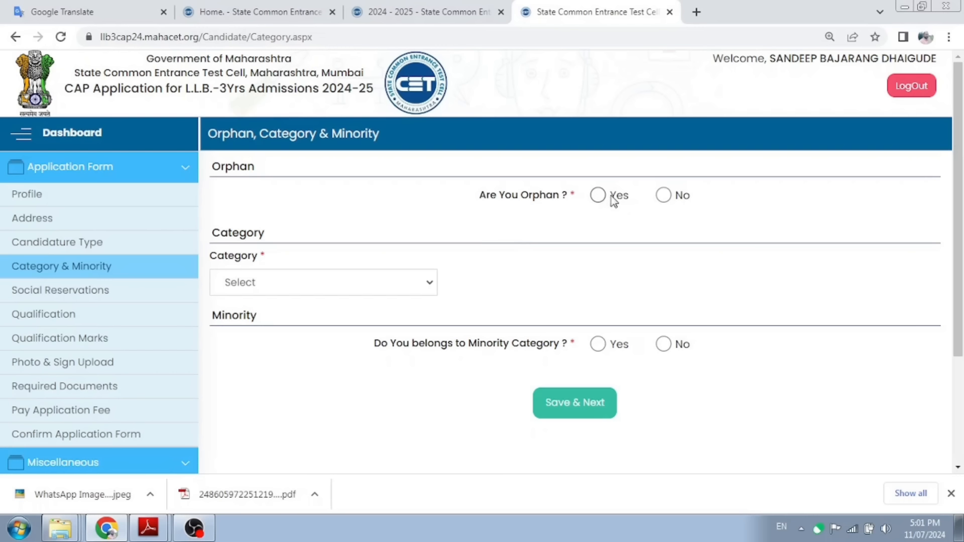
click(664, 197)
click(329, 282)
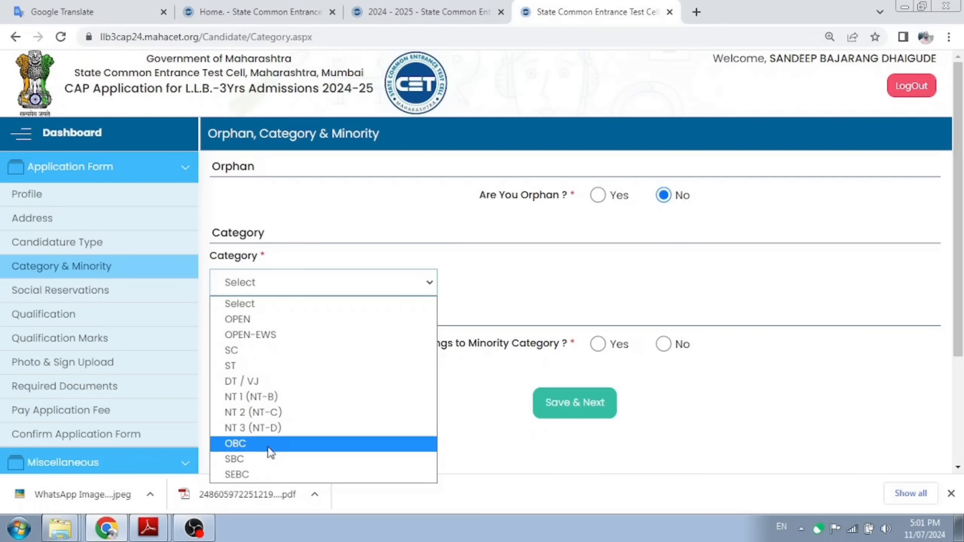
click(271, 412)
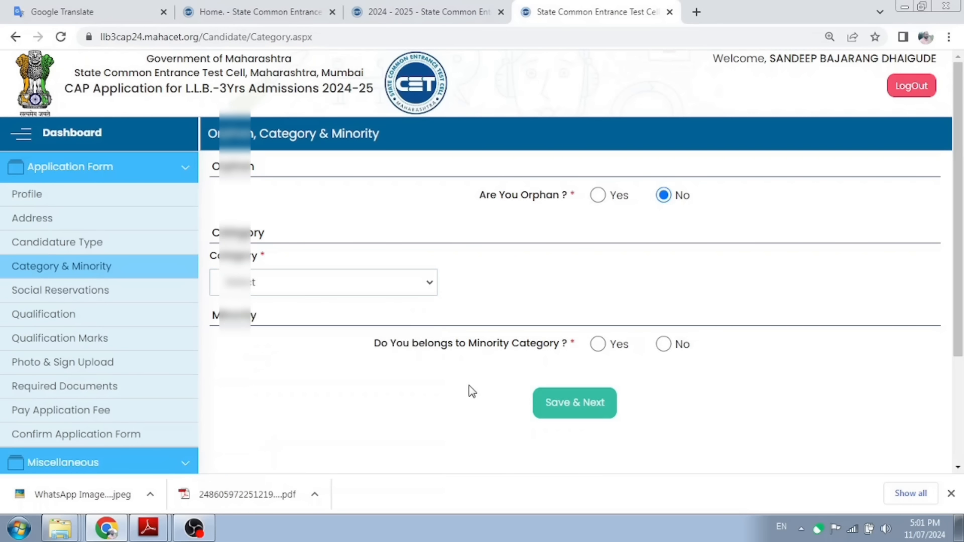
click(331, 284)
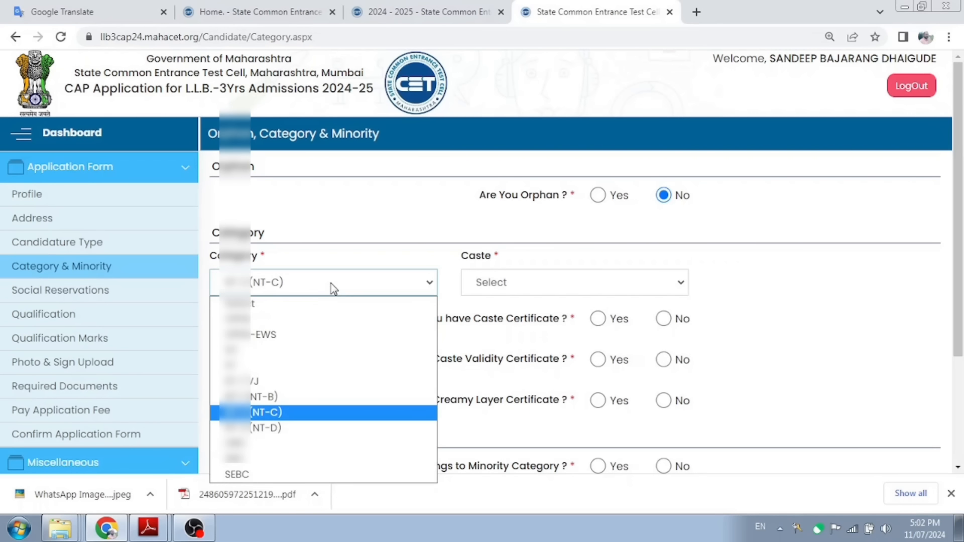
click(331, 285)
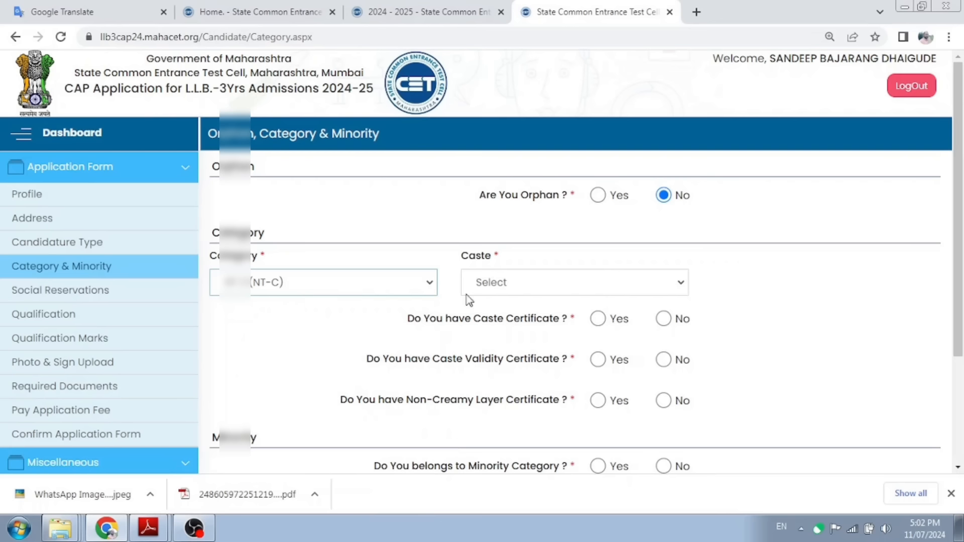
Step: Pick the candidate's caste and answer Yes to holding a caste certificate
click(533, 291)
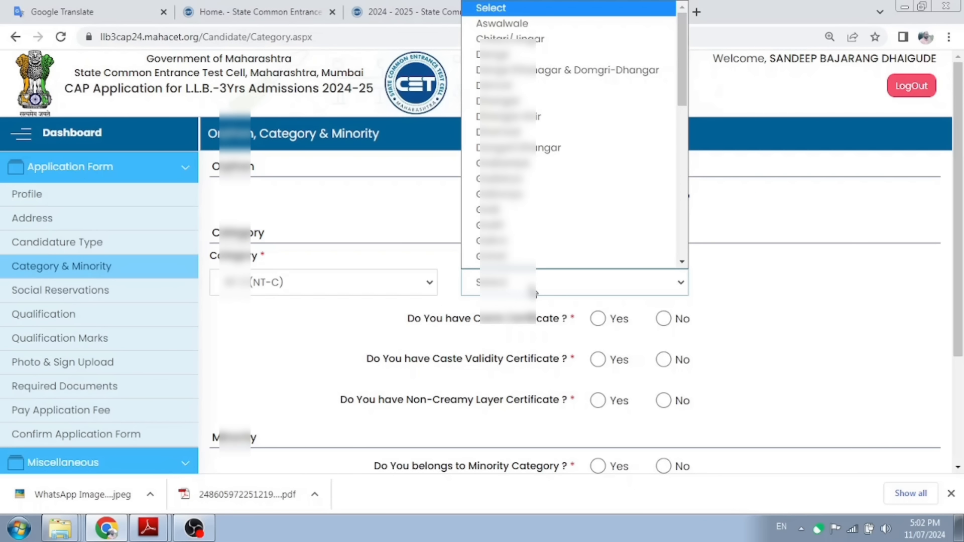
click(533, 291)
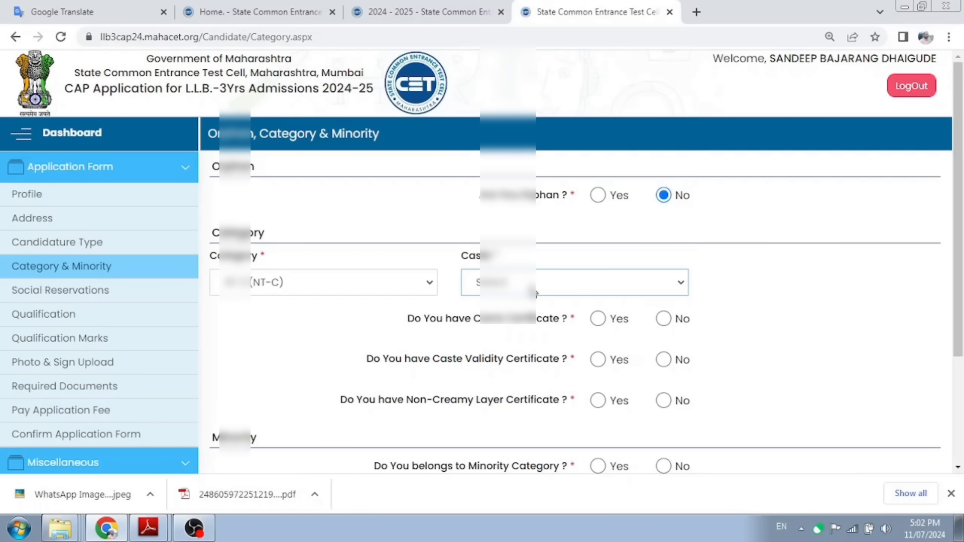
click(666, 293)
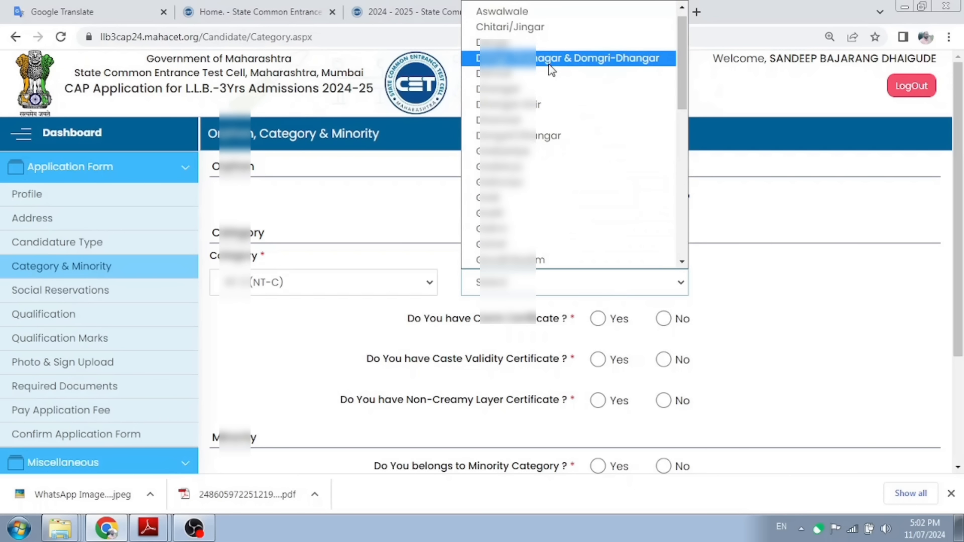
click(809, 276)
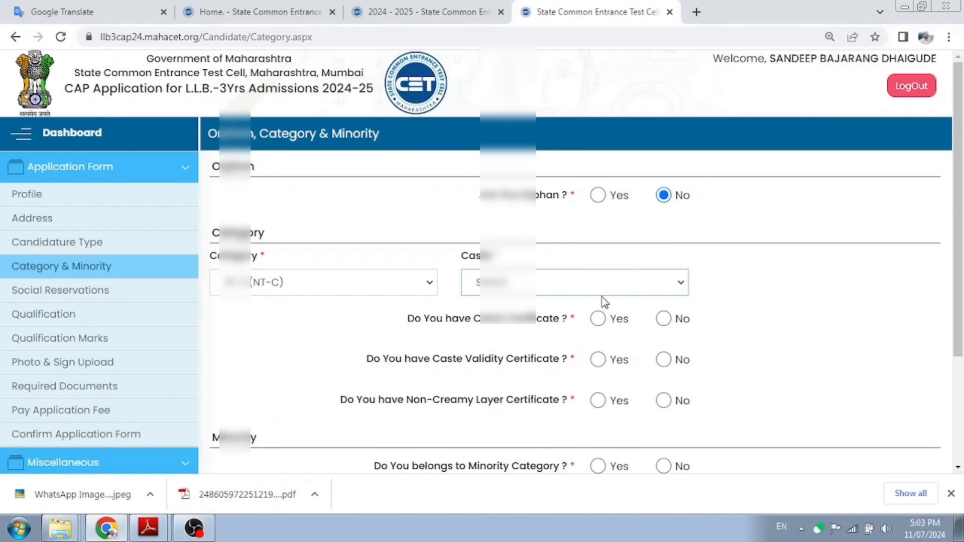
click(606, 295)
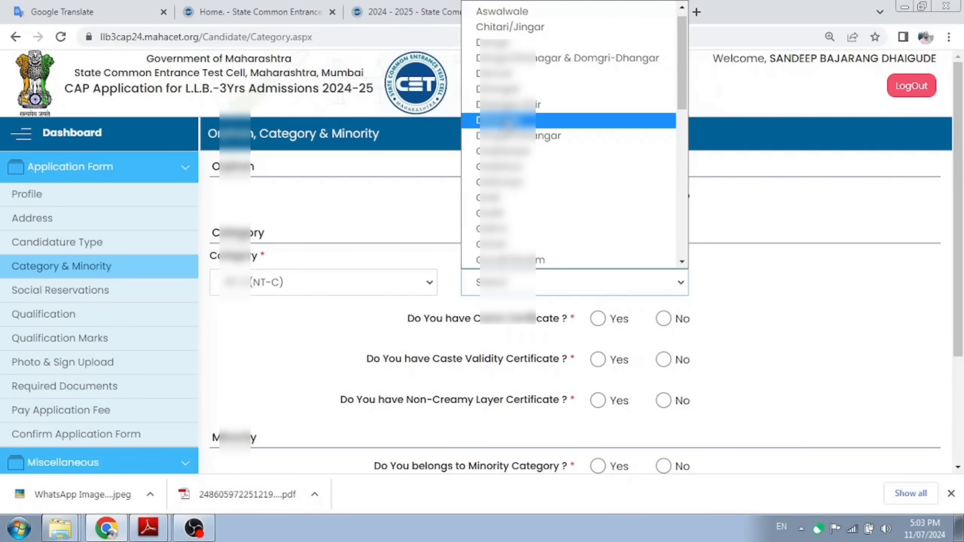
click(502, 89)
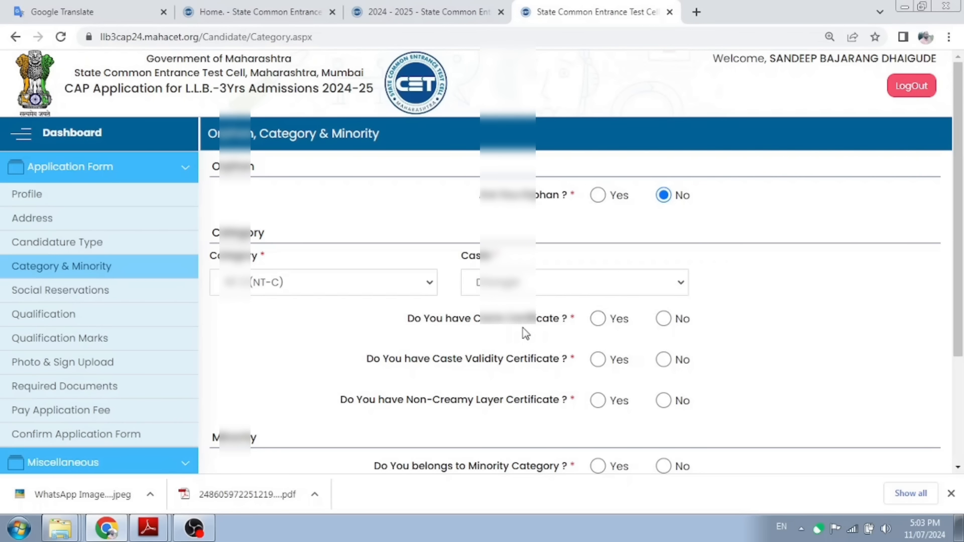
click(599, 320)
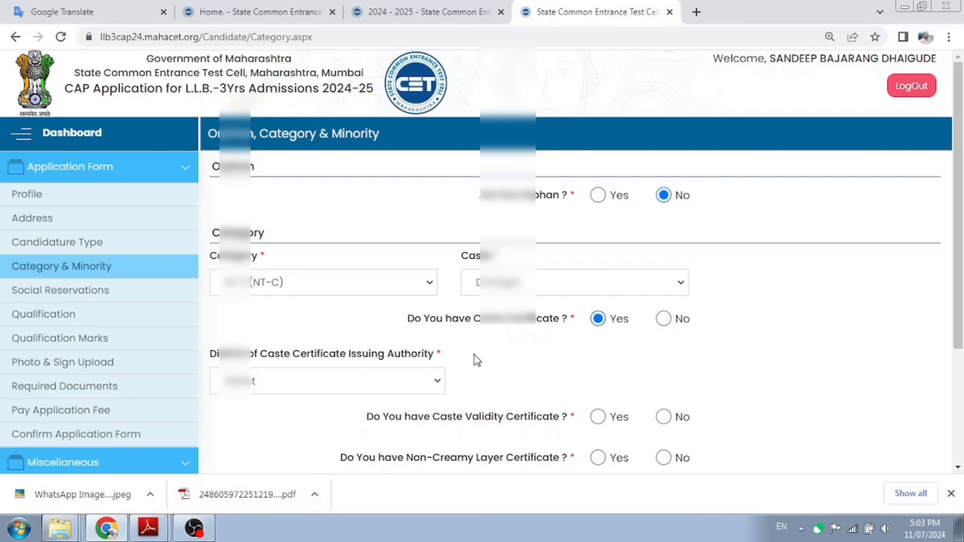
Step: Choose the caste certificate issuing authority's district and answer Yes to Caste Validity Certificate
click(331, 385)
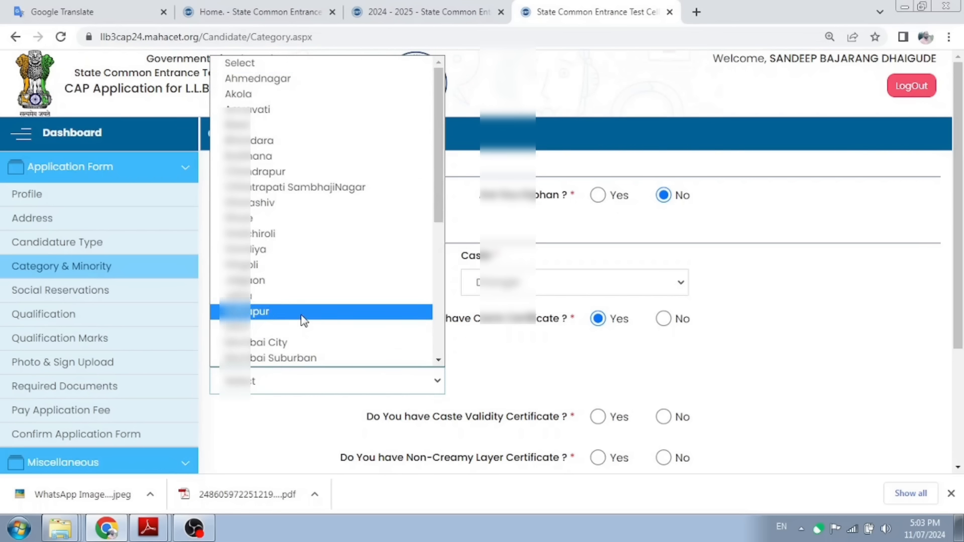
scroll(299, 322, down, 5)
click(295, 296)
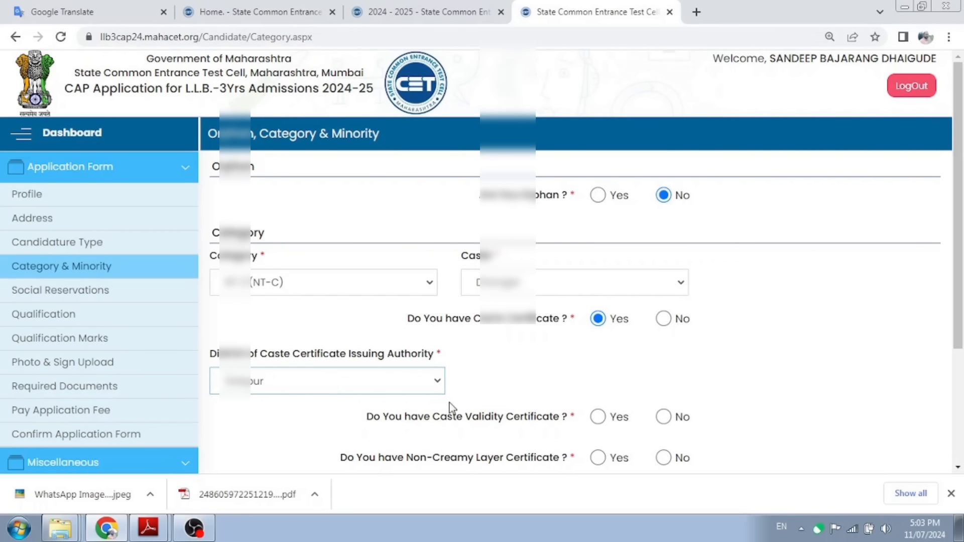
scroll(449, 397, down, 3)
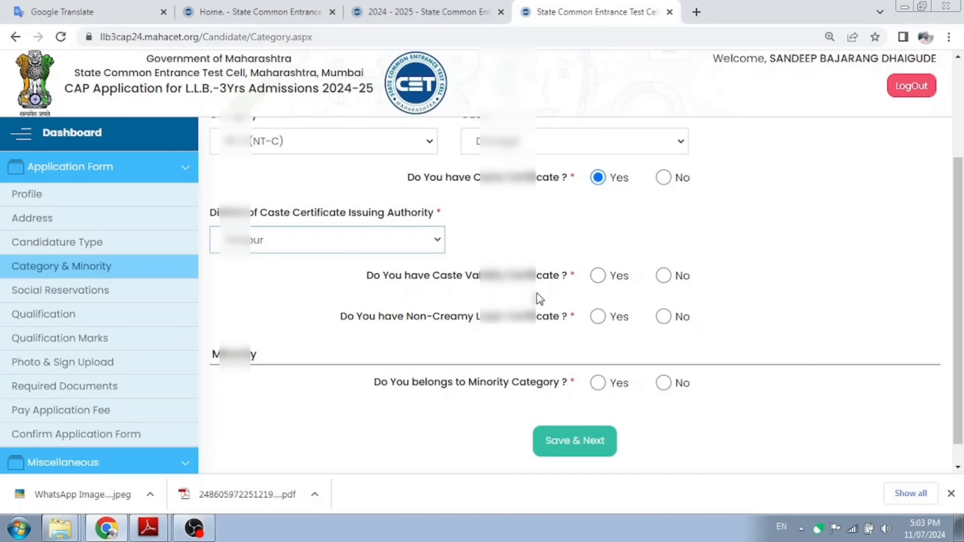
click(599, 276)
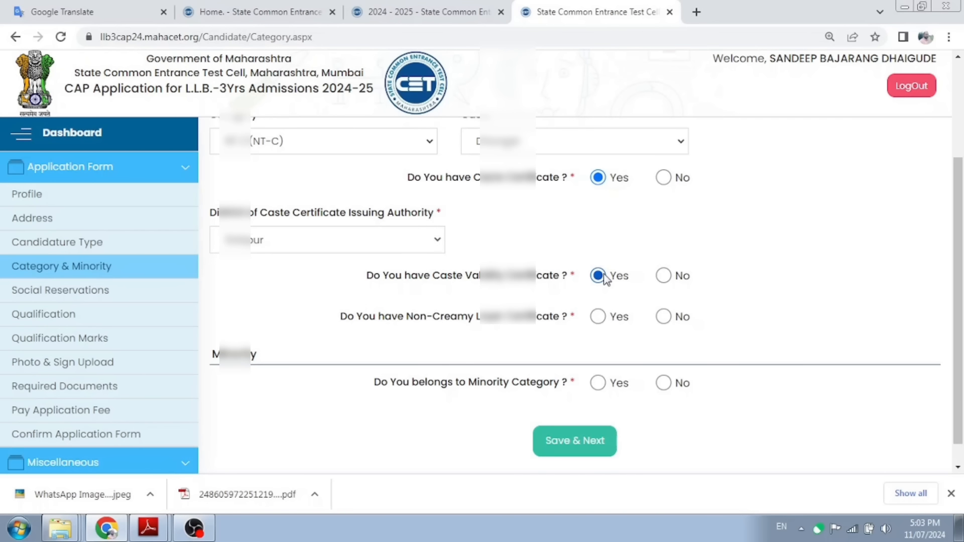
Step: Leave both the Caste Validity and Non-Creamy Layer certificate answers set to Yes
click(663, 276)
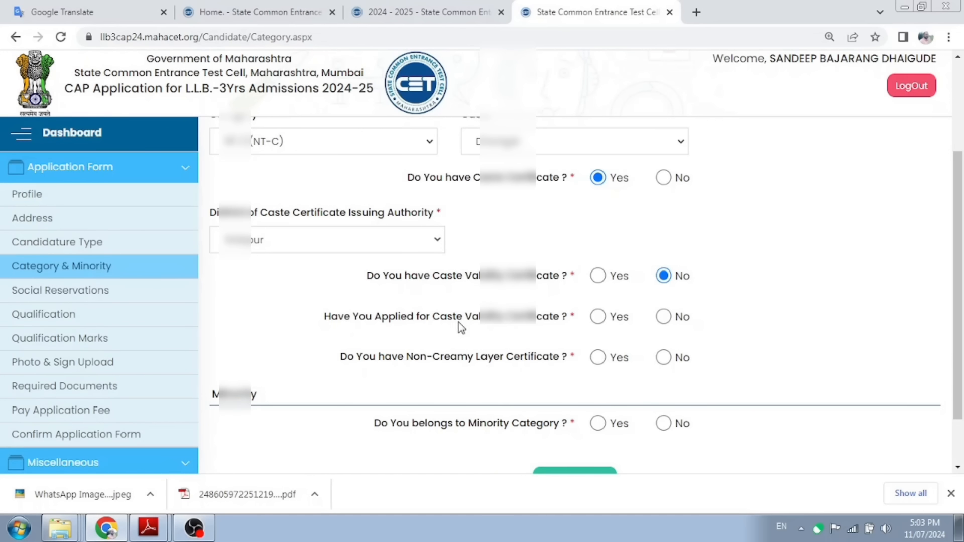
click(596, 316)
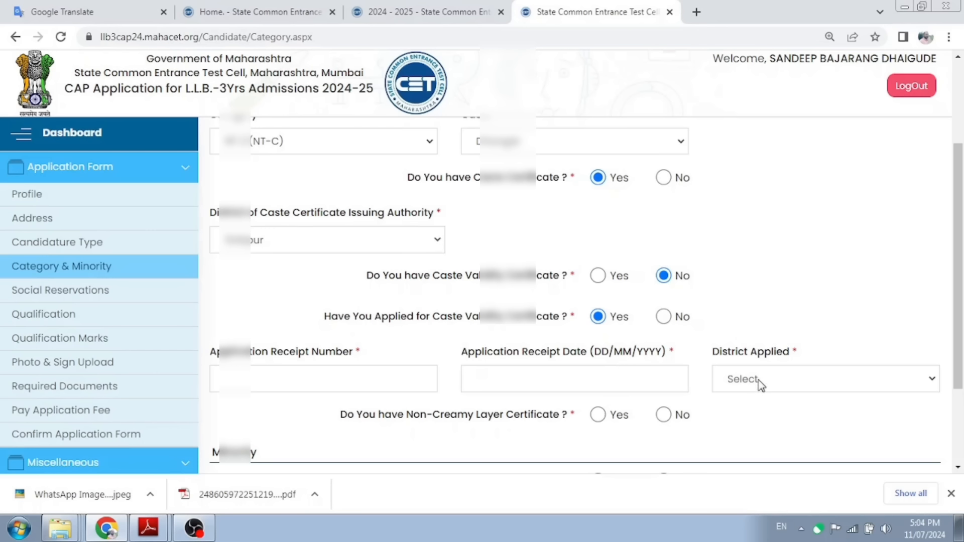
click(598, 277)
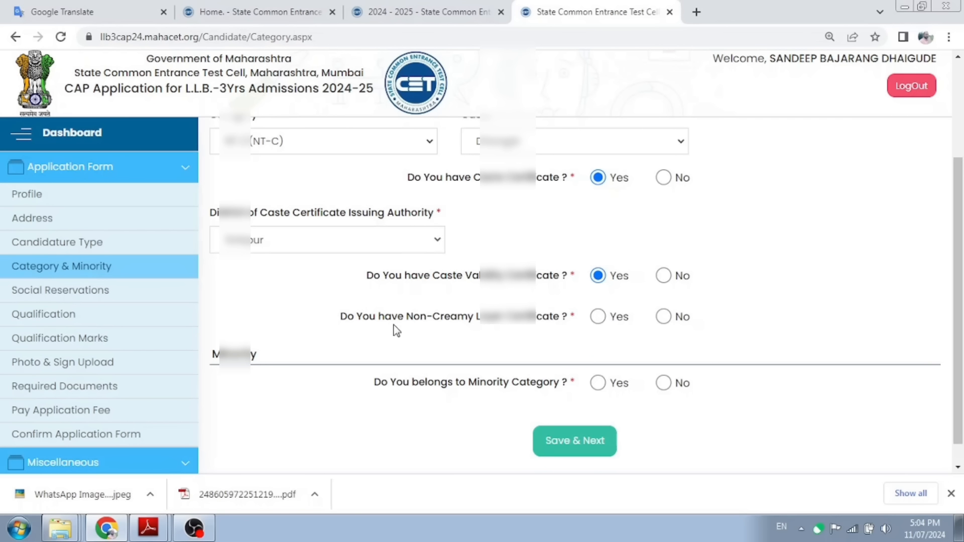
click(601, 324)
click(664, 318)
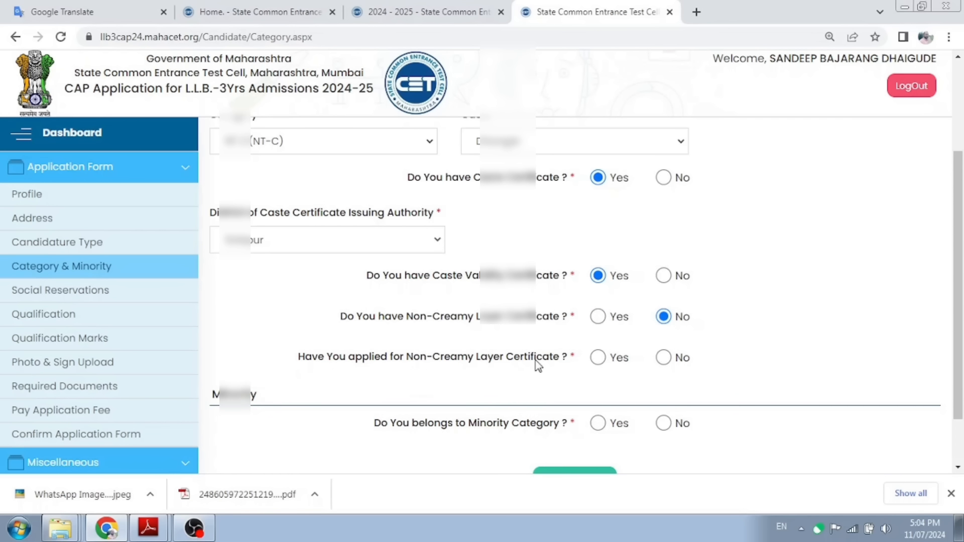
click(598, 317)
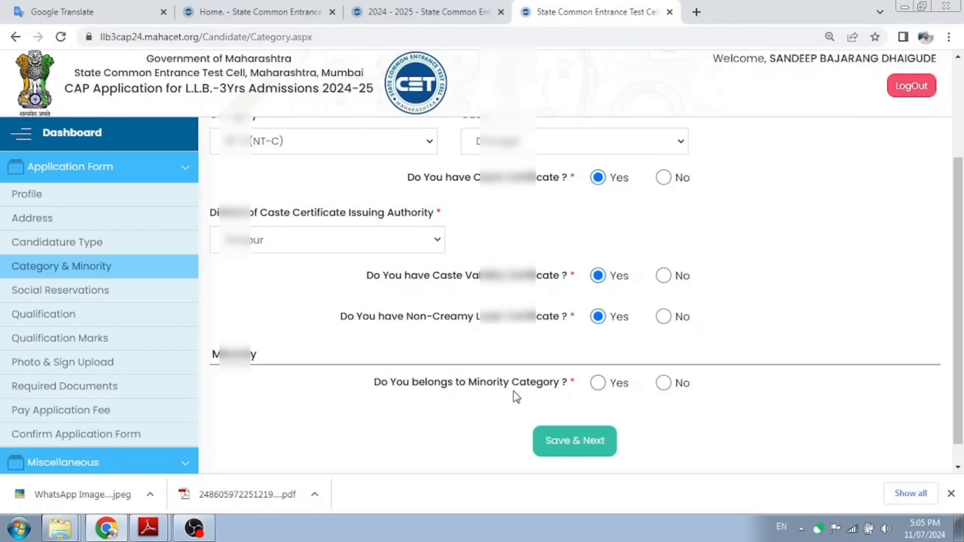
Step: Answer No to Minority Category and save the category page
click(599, 384)
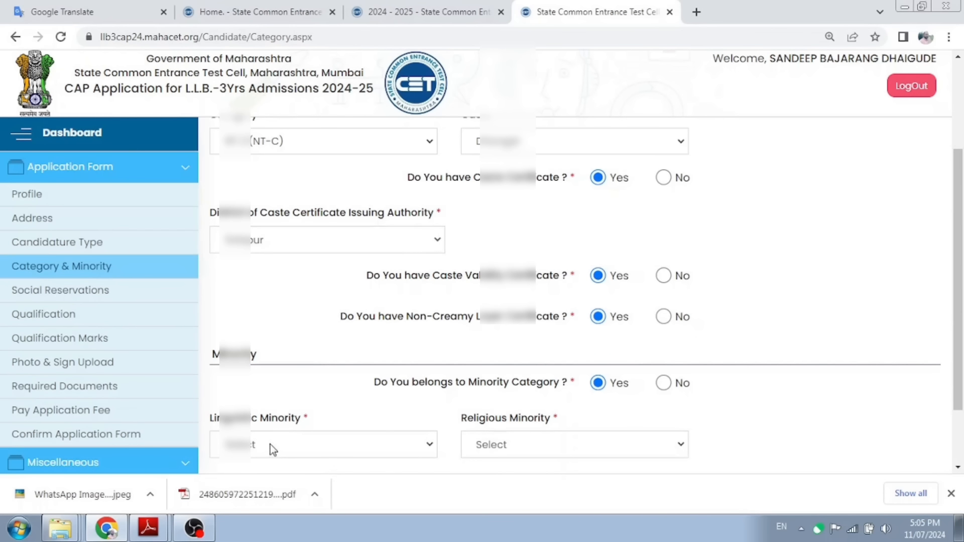
click(272, 449)
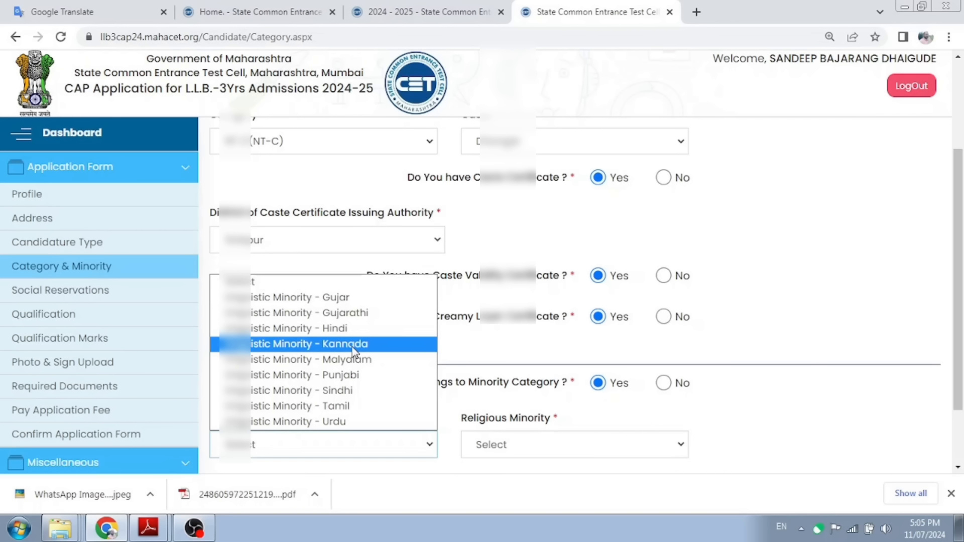
click(505, 471)
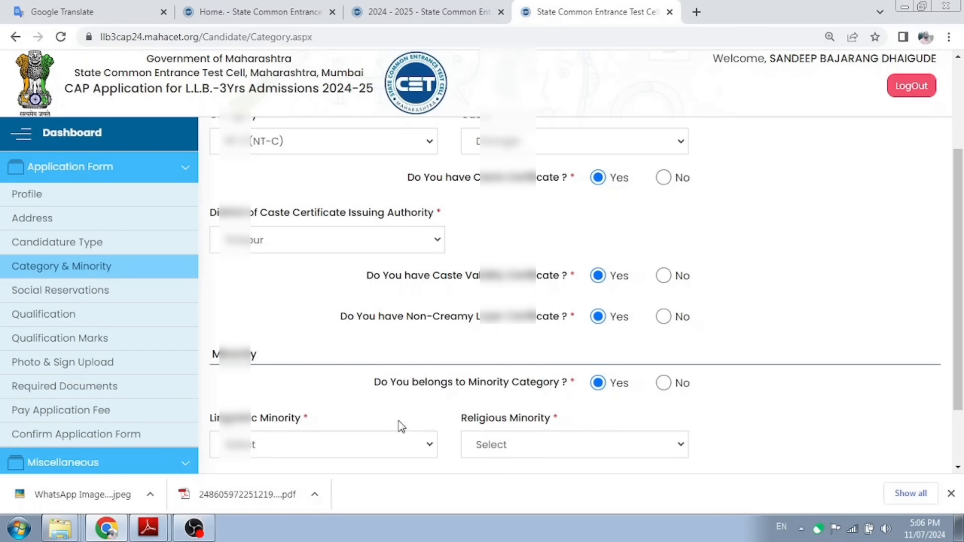
click(664, 384)
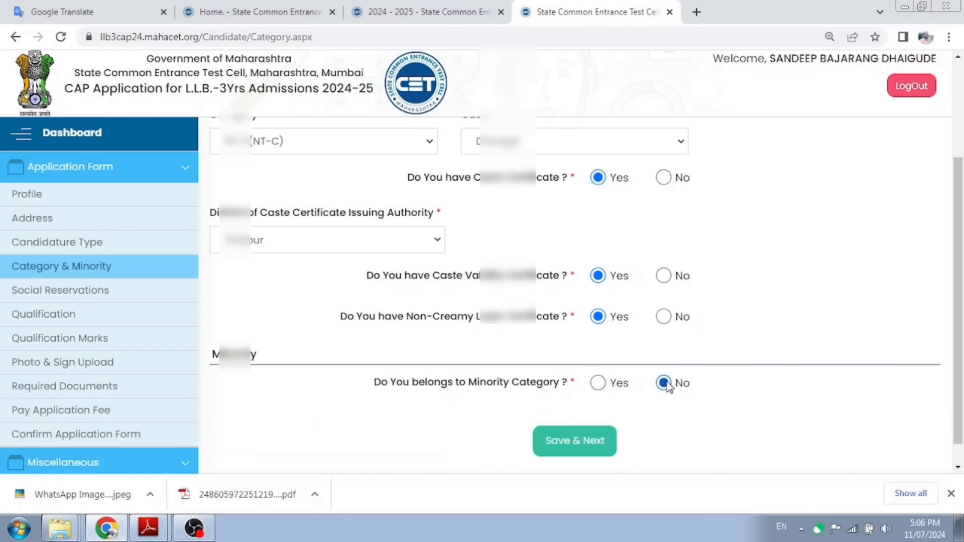
click(575, 442)
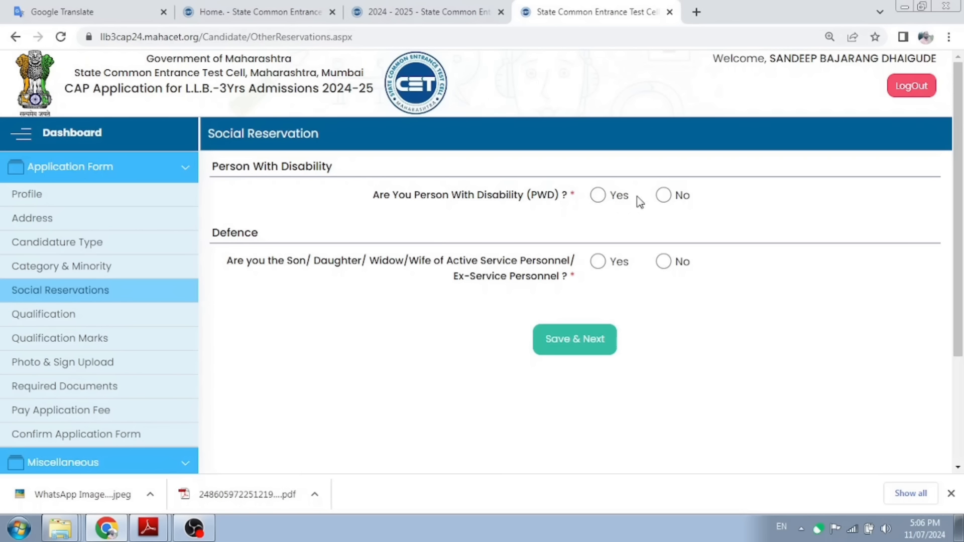
Step: Answer No to both the PWD and Defence questions and save the reservation page
click(670, 197)
click(664, 262)
click(575, 334)
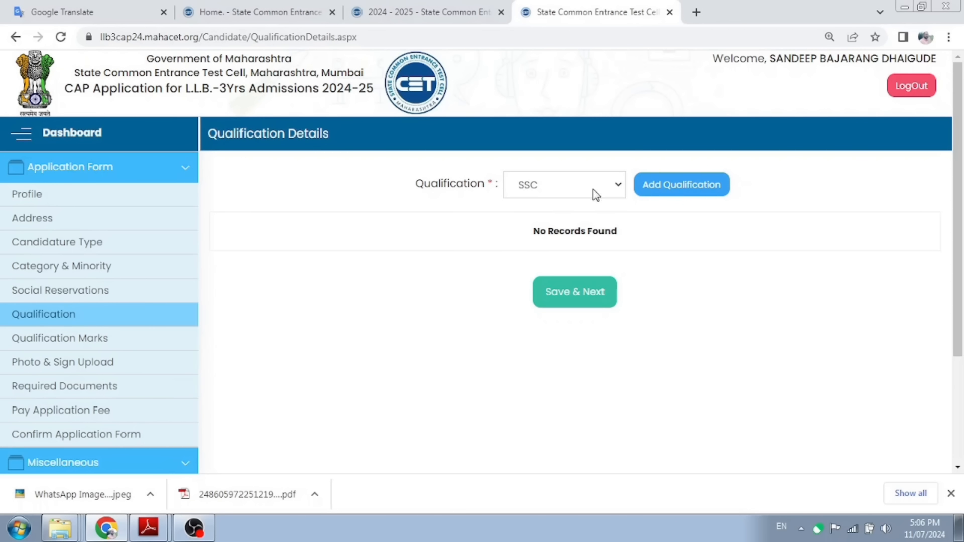
click(616, 185)
Step: Add an SSC entry with Board State Maharashtra and Board Name Maharashtra State Board
click(703, 189)
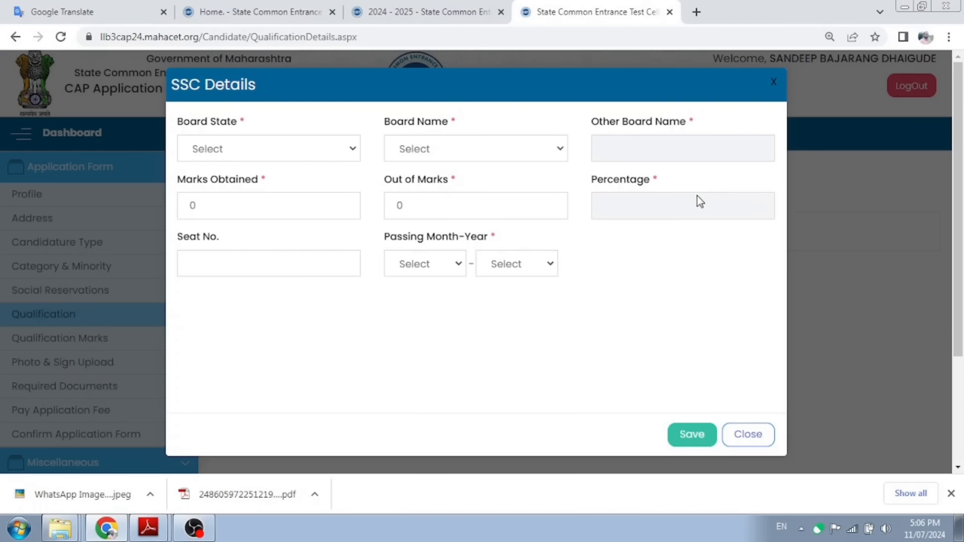
click(325, 148)
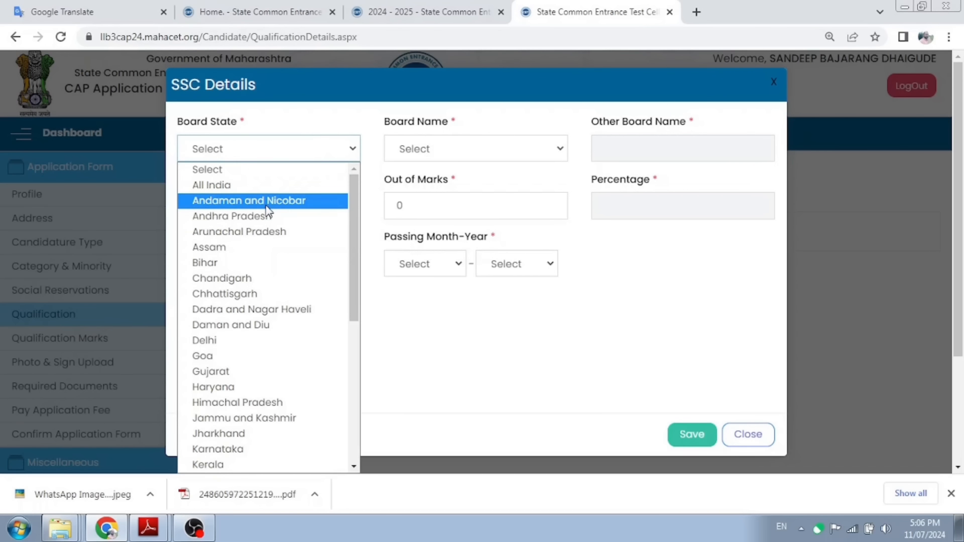
key(m)
scroll(253, 280, down, 3)
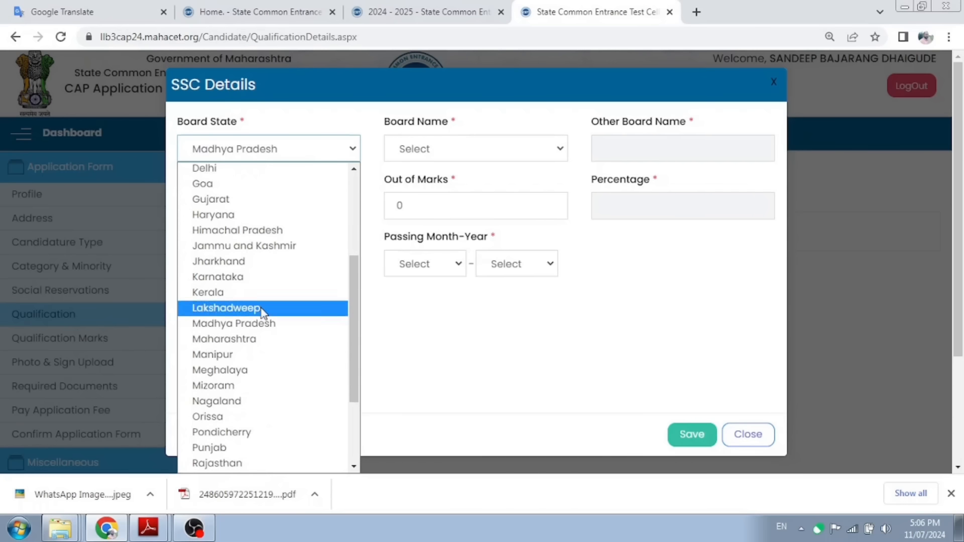
click(253, 340)
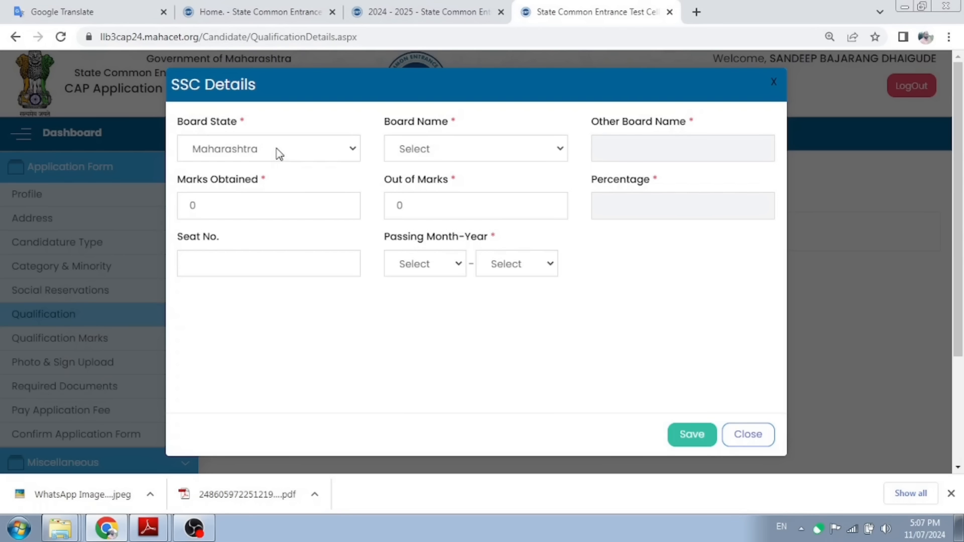
click(437, 151)
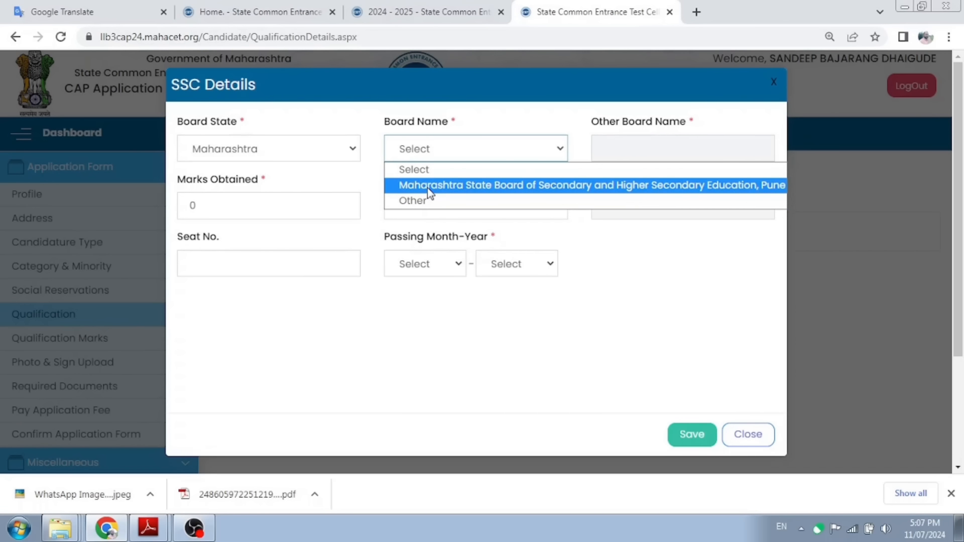
click(421, 201)
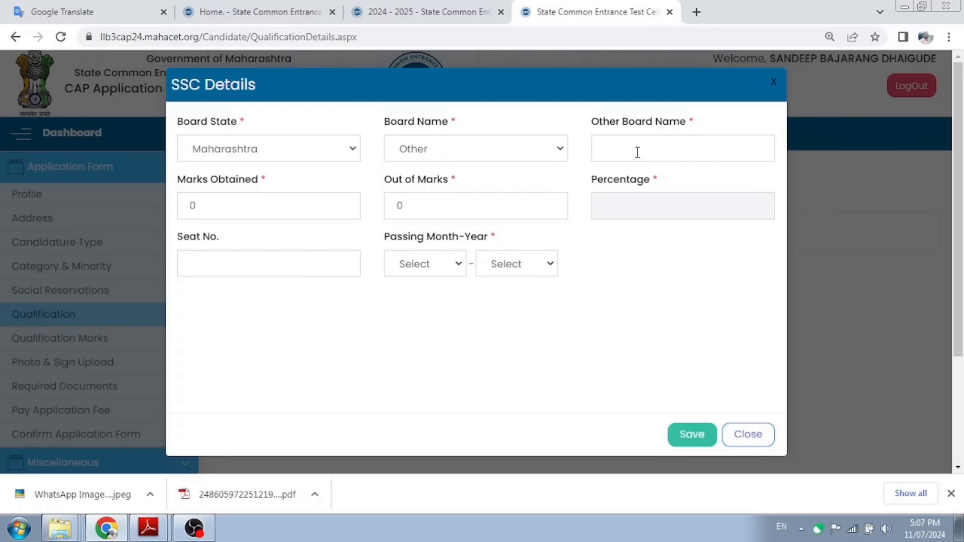
click(560, 150)
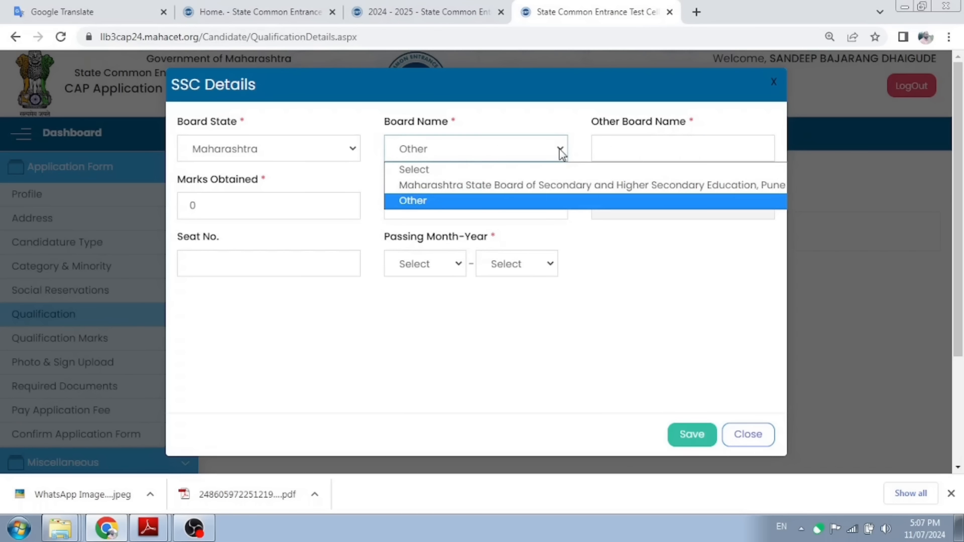
click(540, 185)
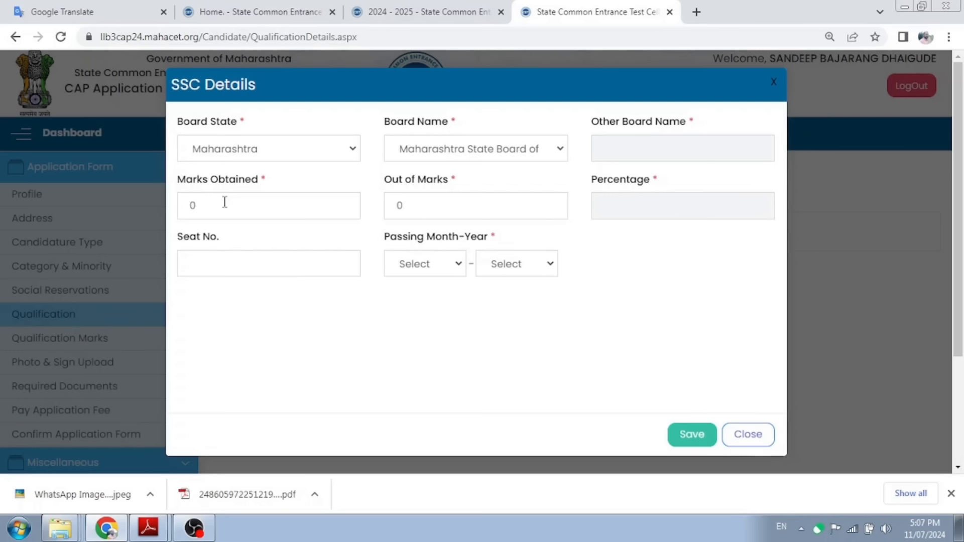
Step: Enter the SSC marks as 354 obtained out of 550
drag(224, 202, 188, 206)
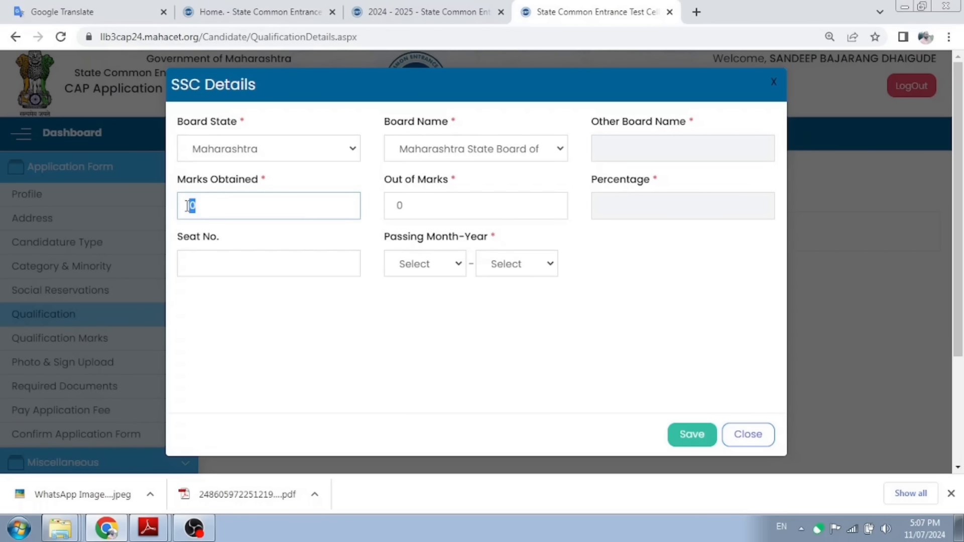
text(550)
key(BackSpace)
key(BackSpace)
key(BackSpace)
text(354)
click(415, 204)
key(BackSpace)
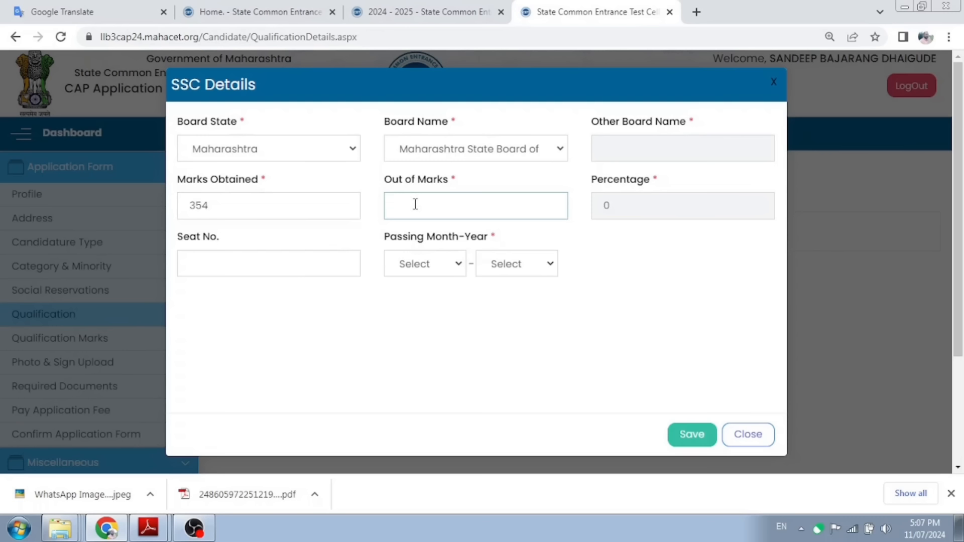
text(550)
key(Tab)
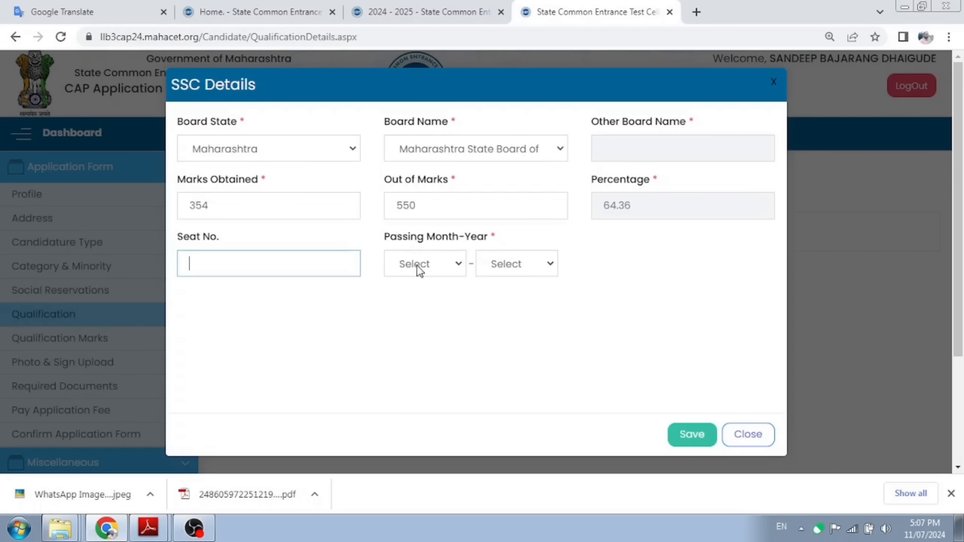
Step: Set the passing month-year to March-2011 and save the SSC qualification
click(453, 272)
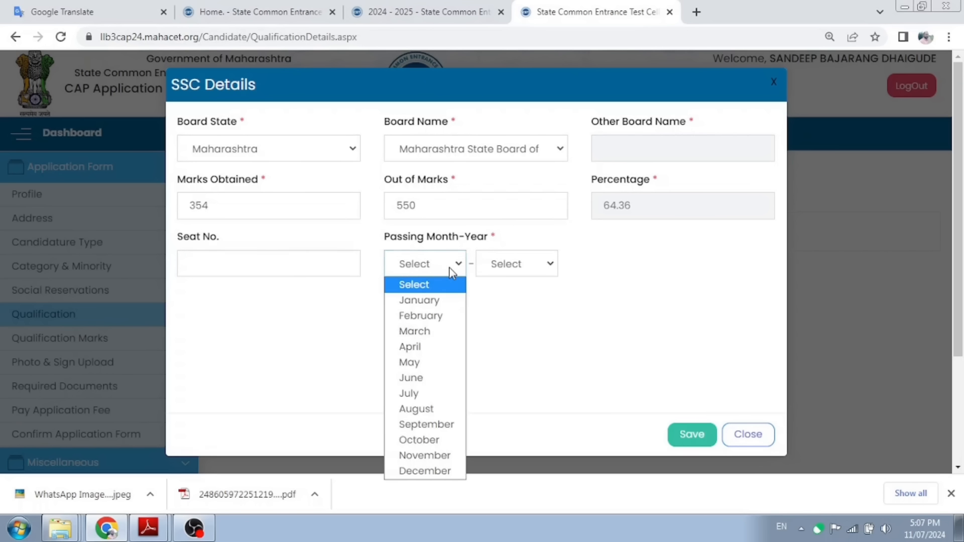
click(506, 266)
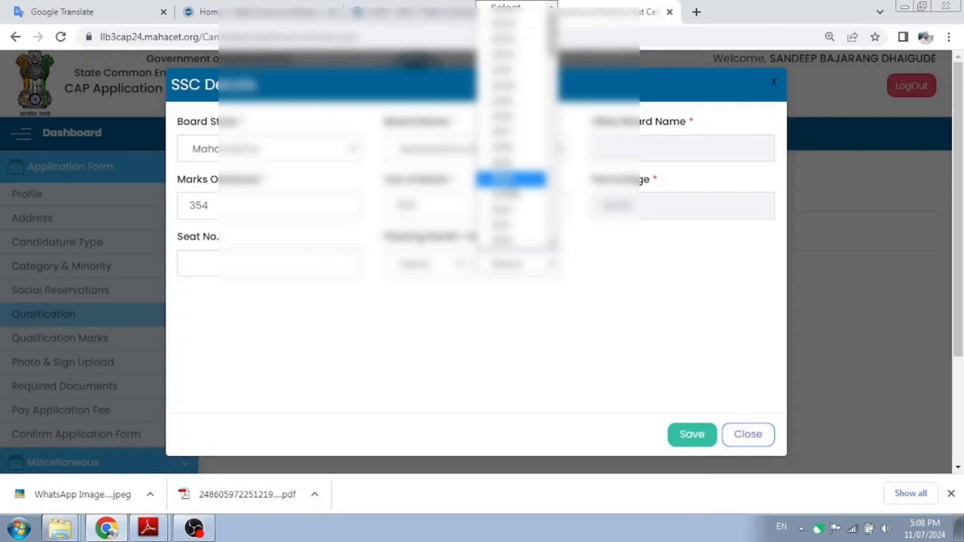
click(415, 300)
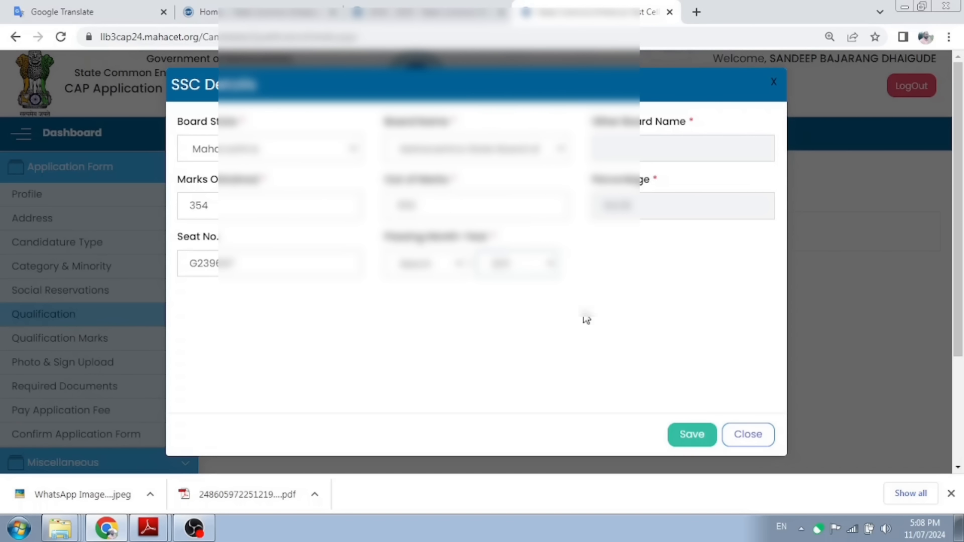
click(691, 436)
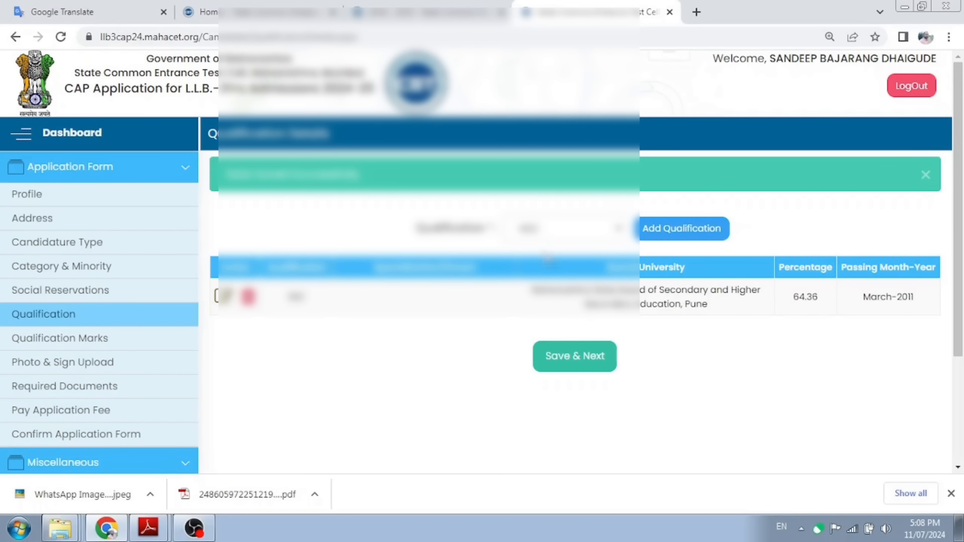
click(678, 230)
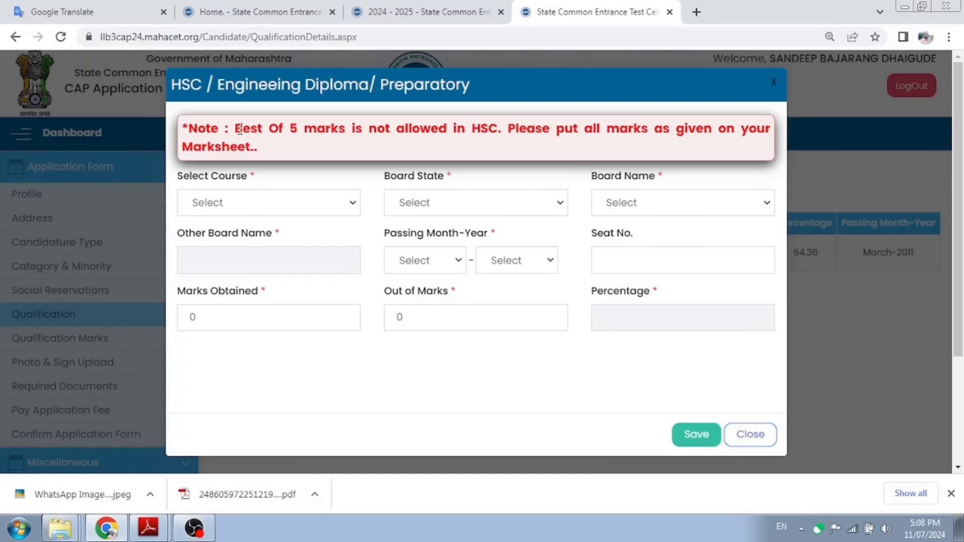
Step: Start the HSC entry with course HSC, state Maharashtra and Maharashtra State Board
drag(240, 130, 475, 145)
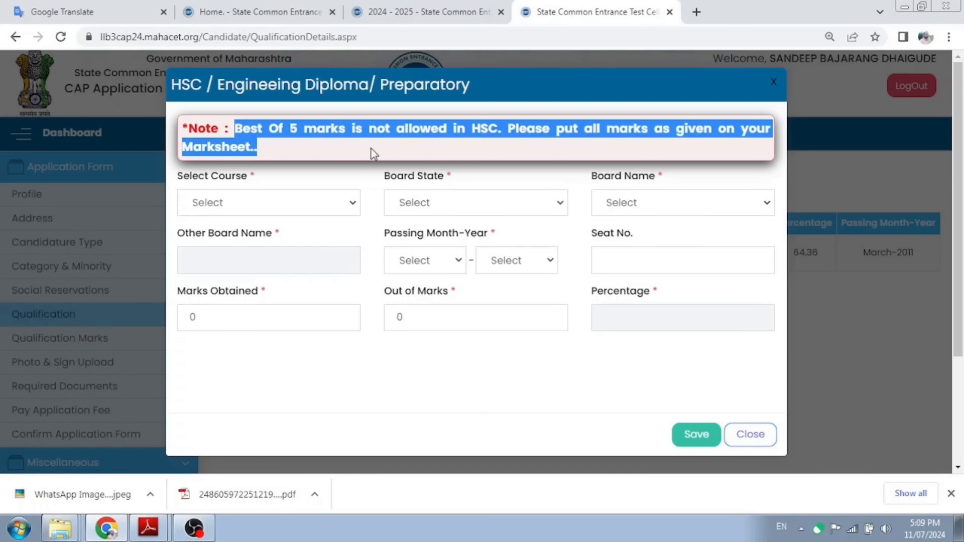
click(265, 210)
click(227, 239)
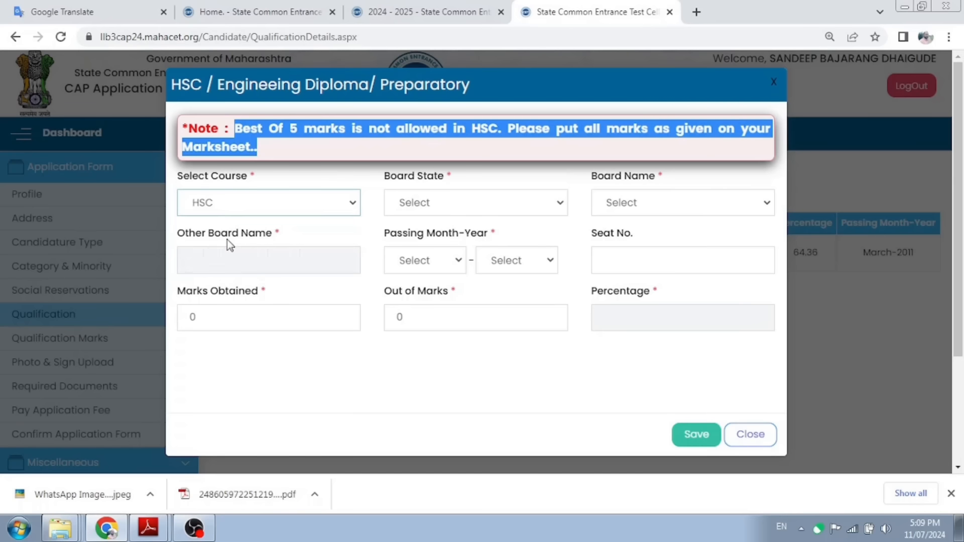
click(448, 204)
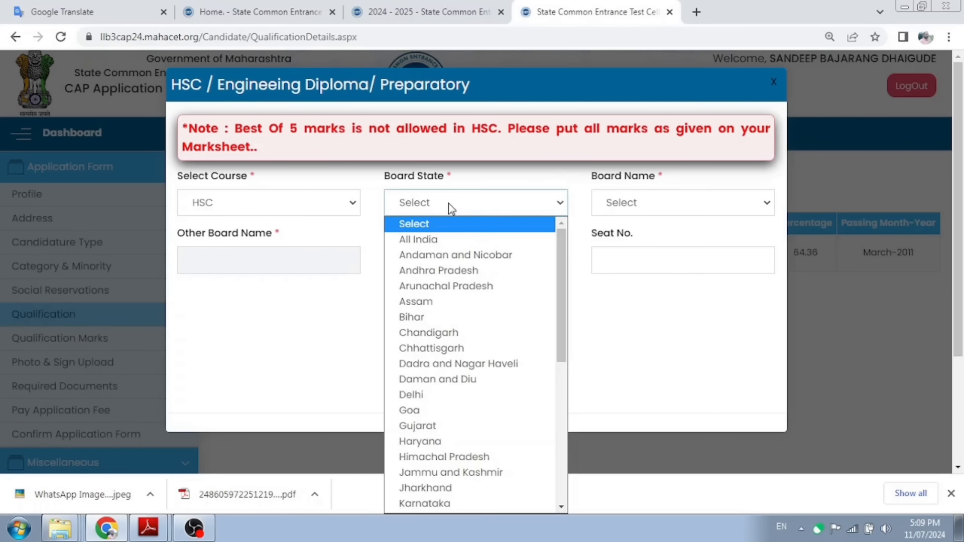
scroll(442, 350, down, 3)
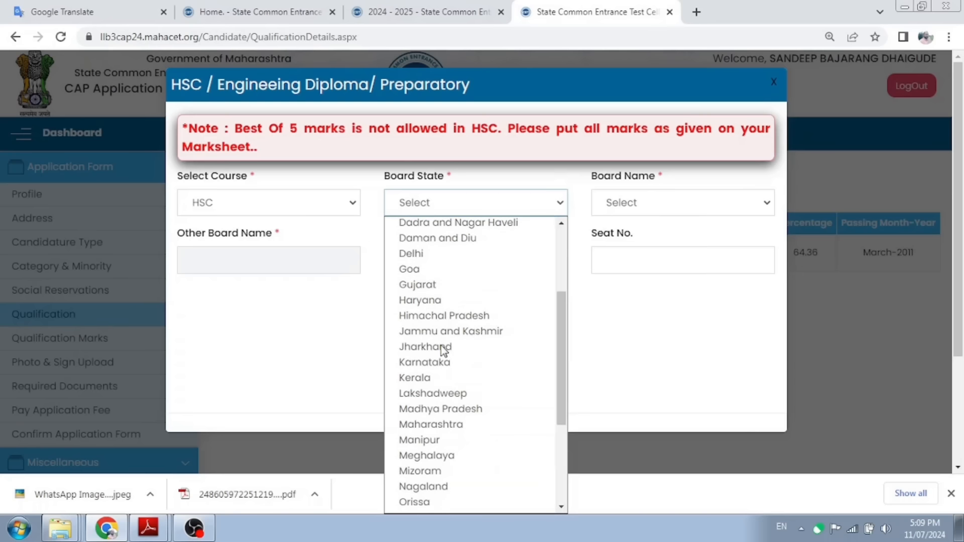
click(428, 426)
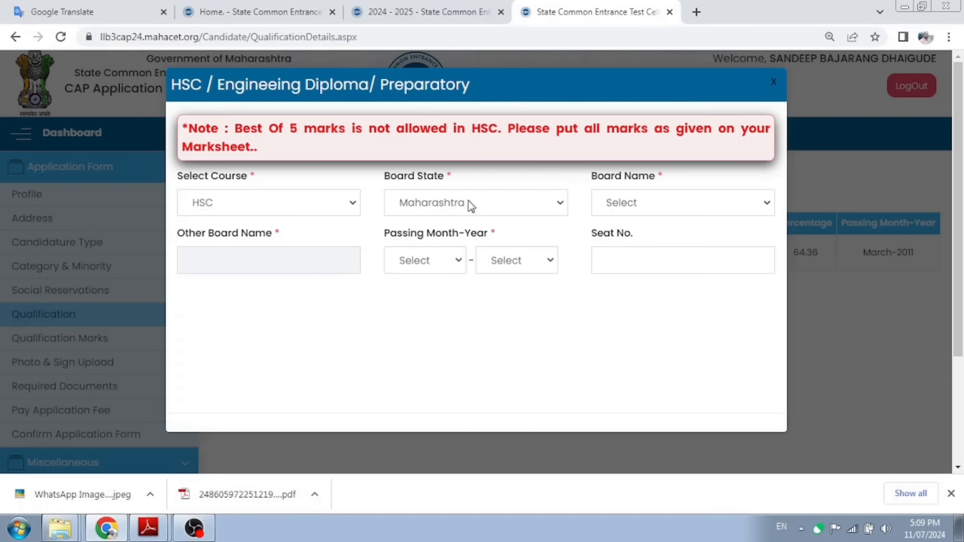
click(643, 206)
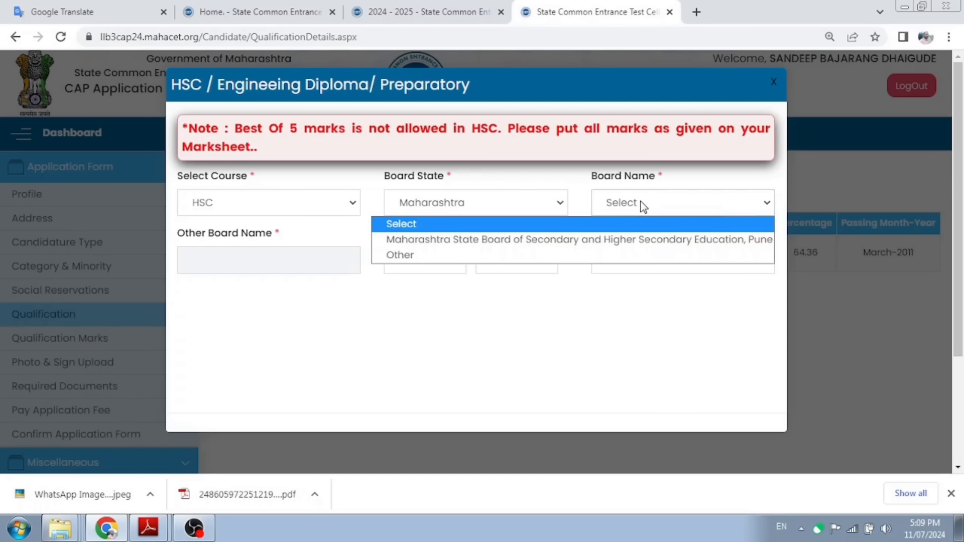
click(600, 241)
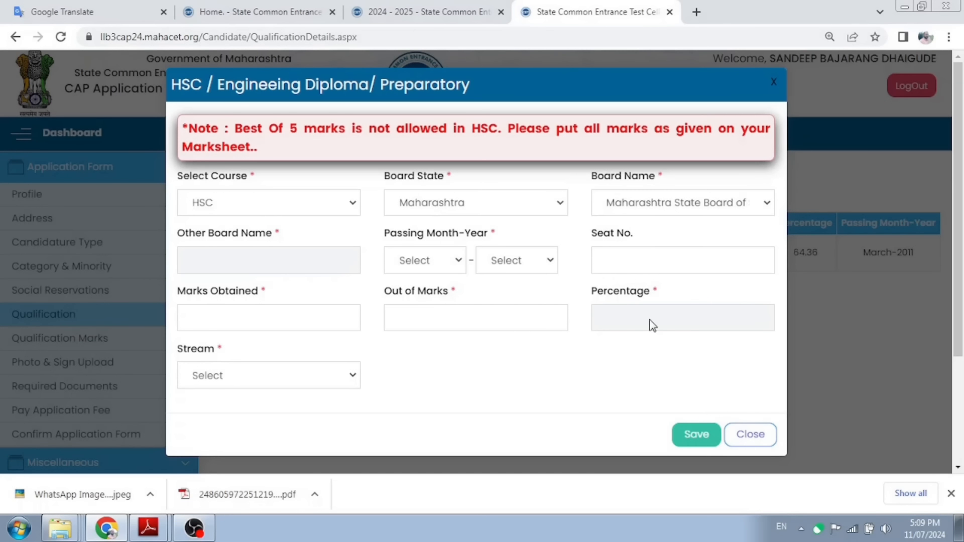
Step: Set the HSC stream to Arts and save the qualification
click(292, 381)
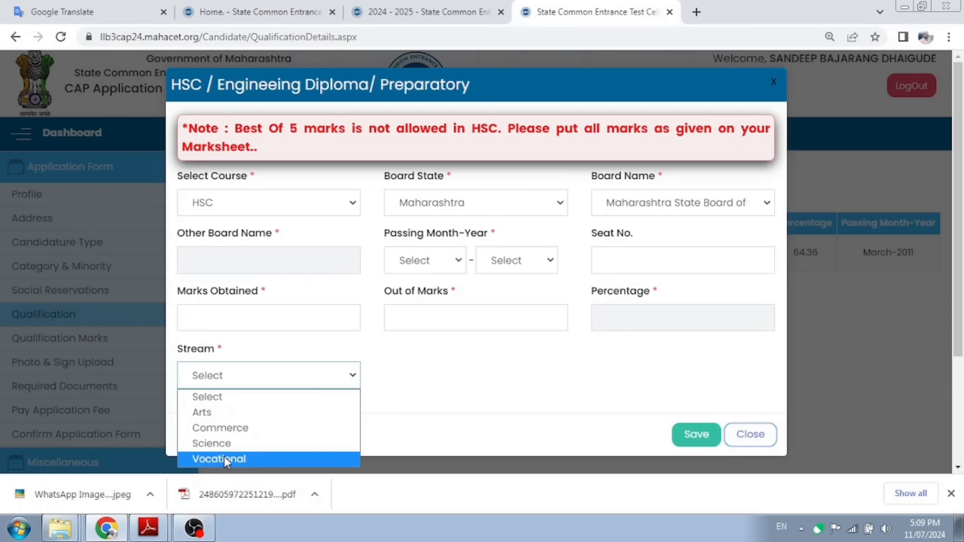
click(211, 413)
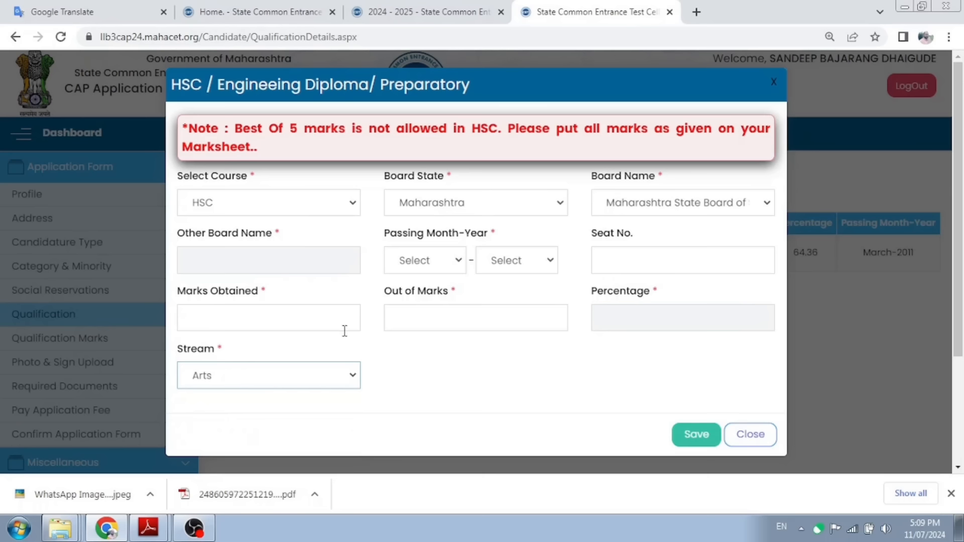
click(697, 437)
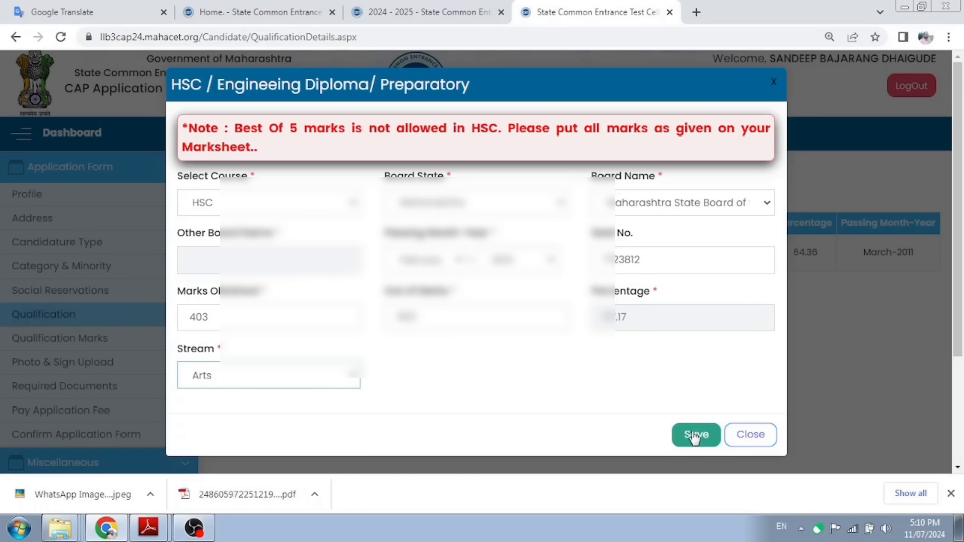
click(696, 435)
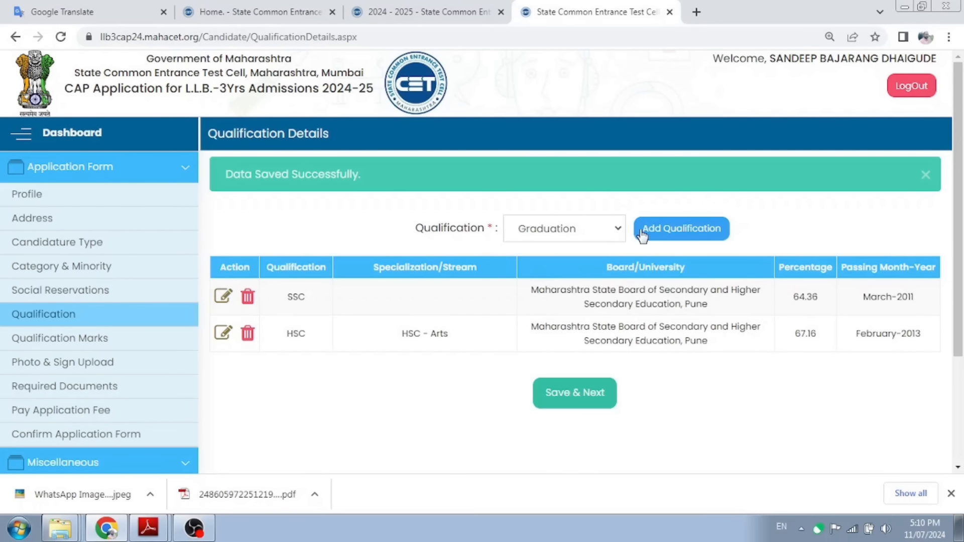
click(692, 232)
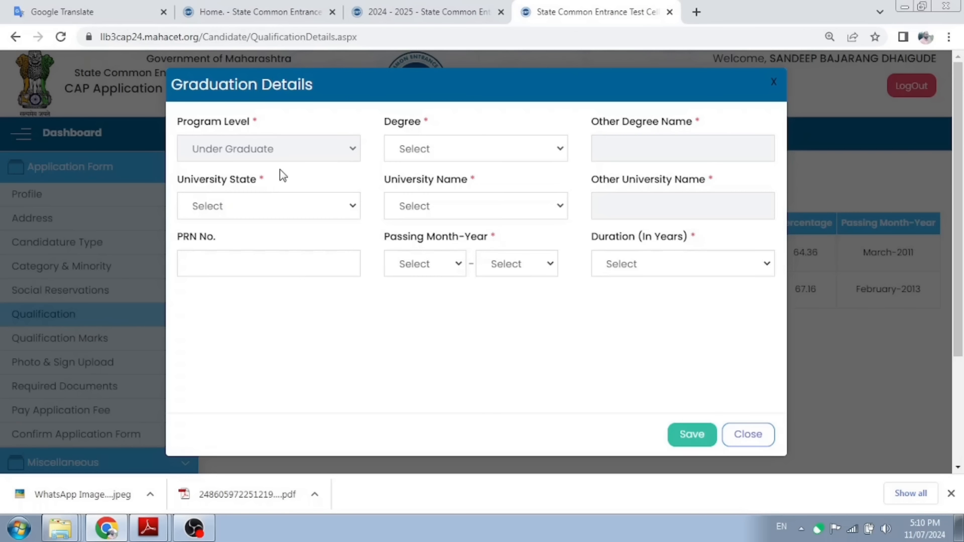
Step: Choose B.A. as the graduation degree and Maharashtra as the university state
click(451, 151)
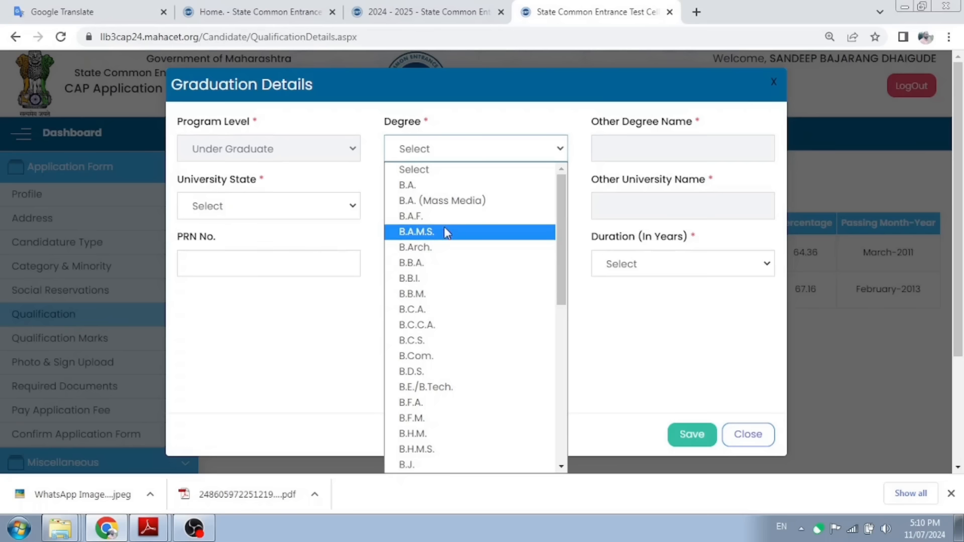
click(413, 186)
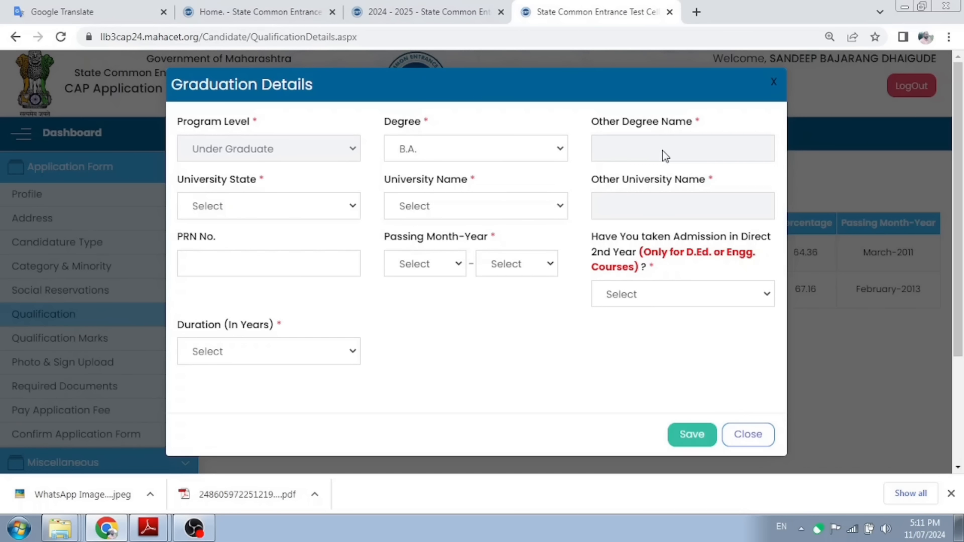
click(327, 206)
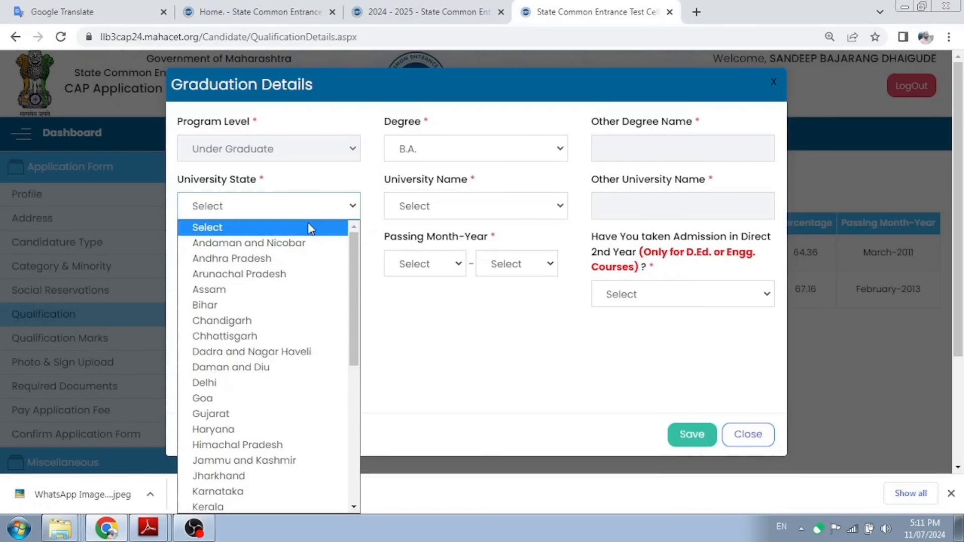
key(p)
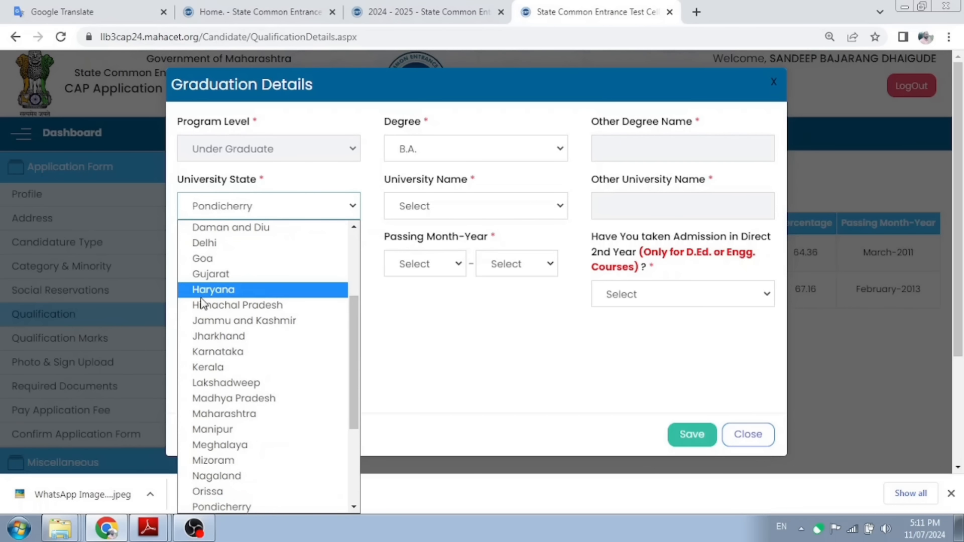
scroll(201, 302, down, 3)
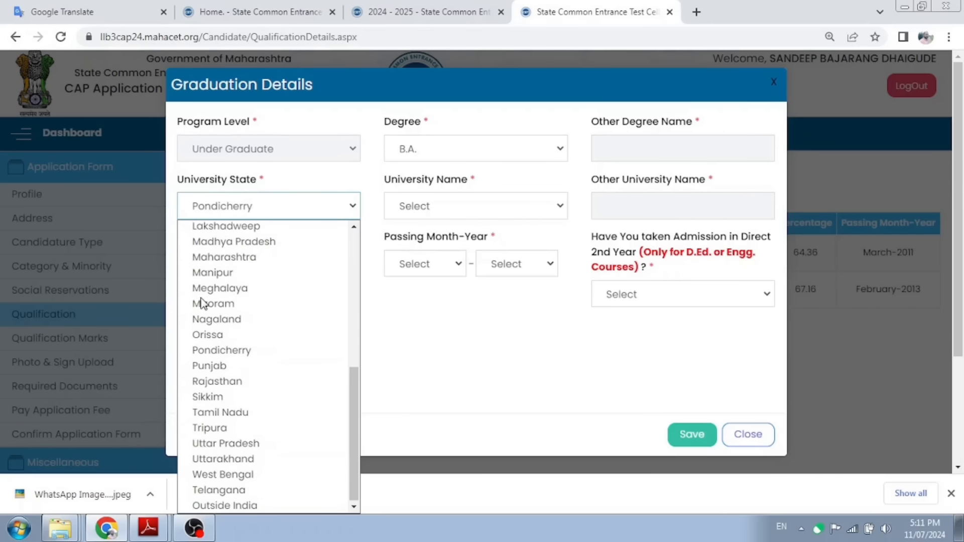
click(205, 254)
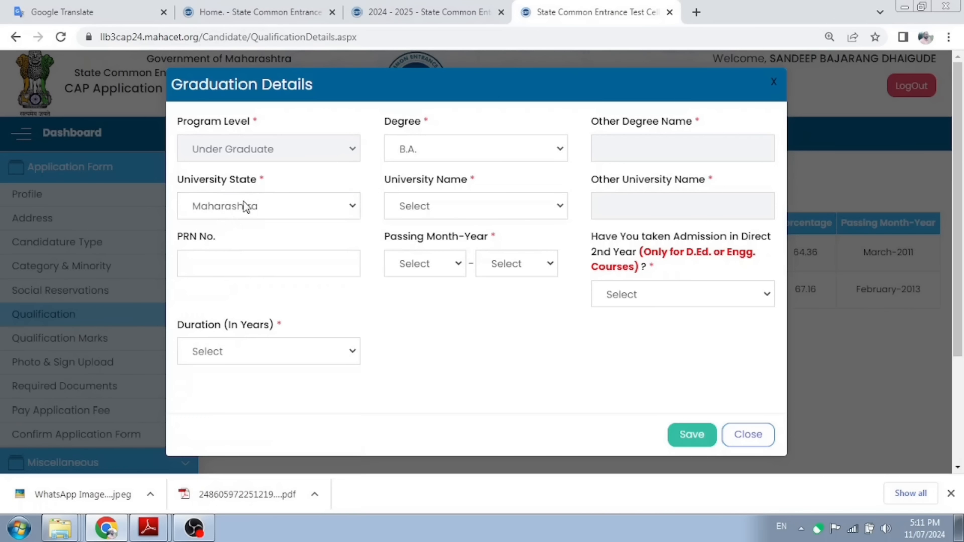
Step: Select Punyashlok Ahilyadevi Holkar Solapur University as the graduation university
click(467, 211)
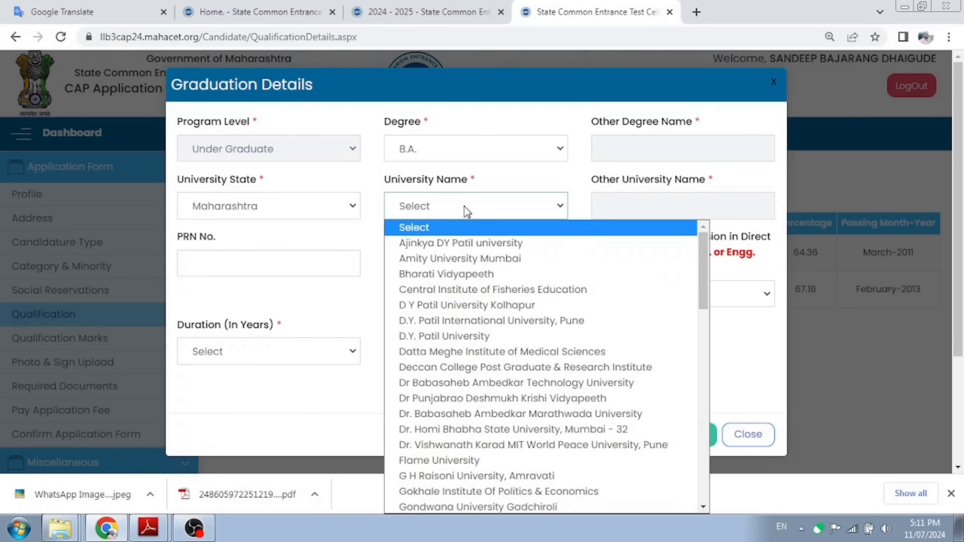
key(p)
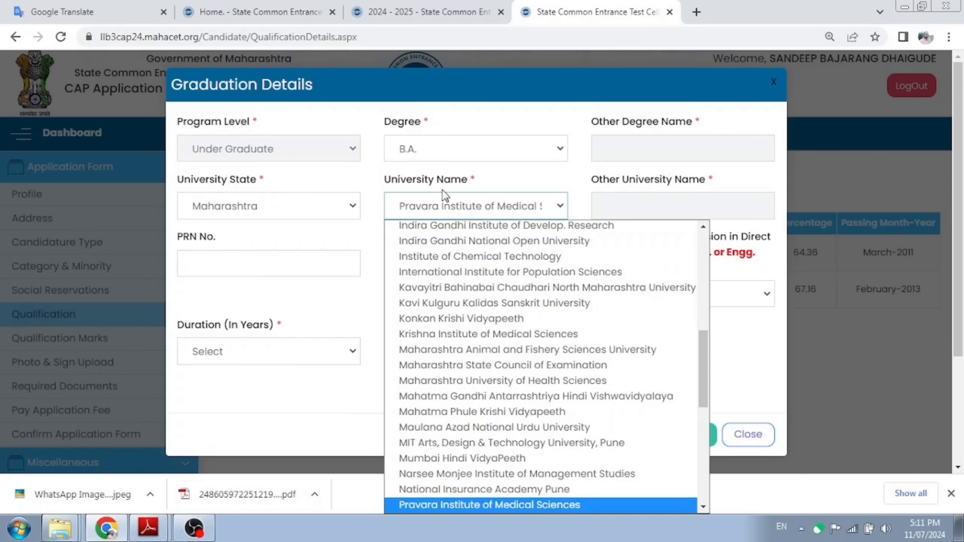
scroll(513, 312, down, 3)
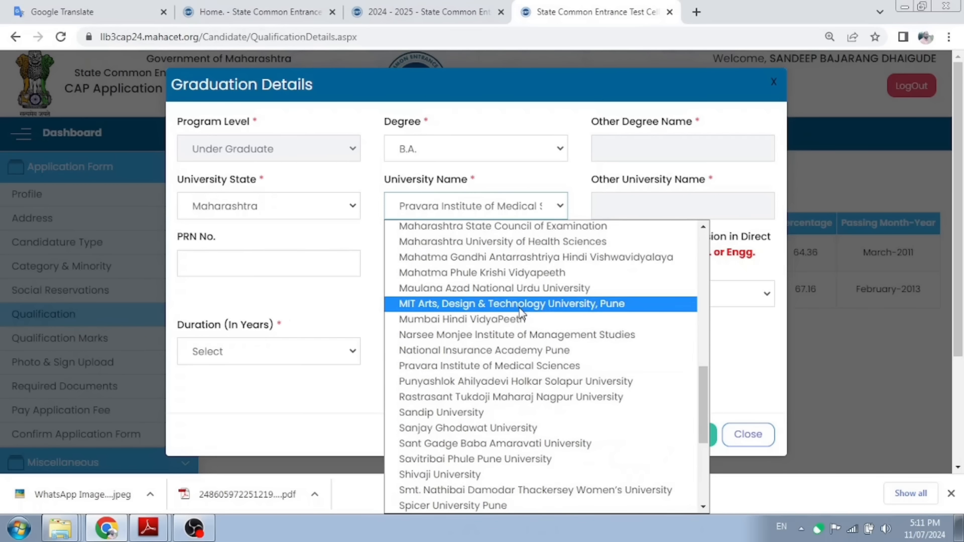
click(518, 381)
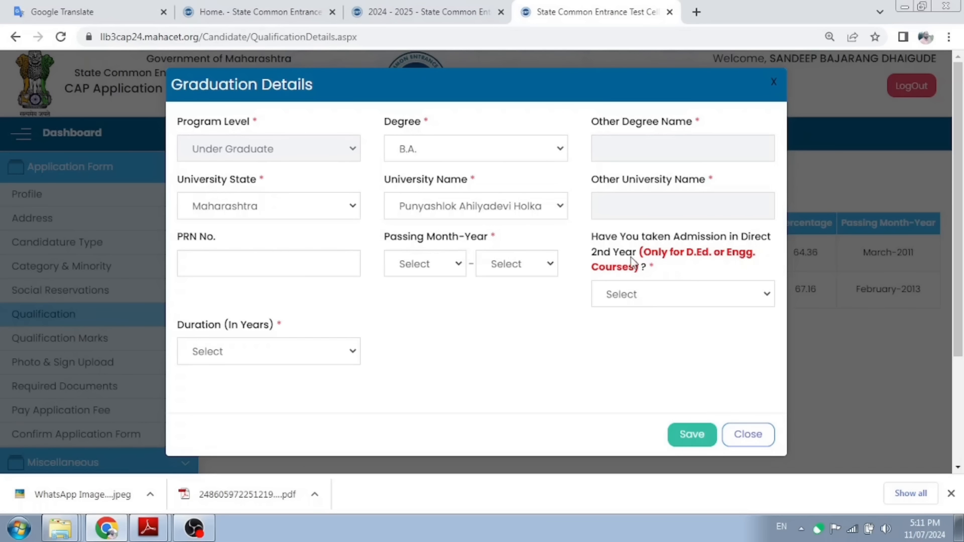
Step: Answer No to direct second-year admission, set duration to 3 years, and save the B.A. entry
click(649, 303)
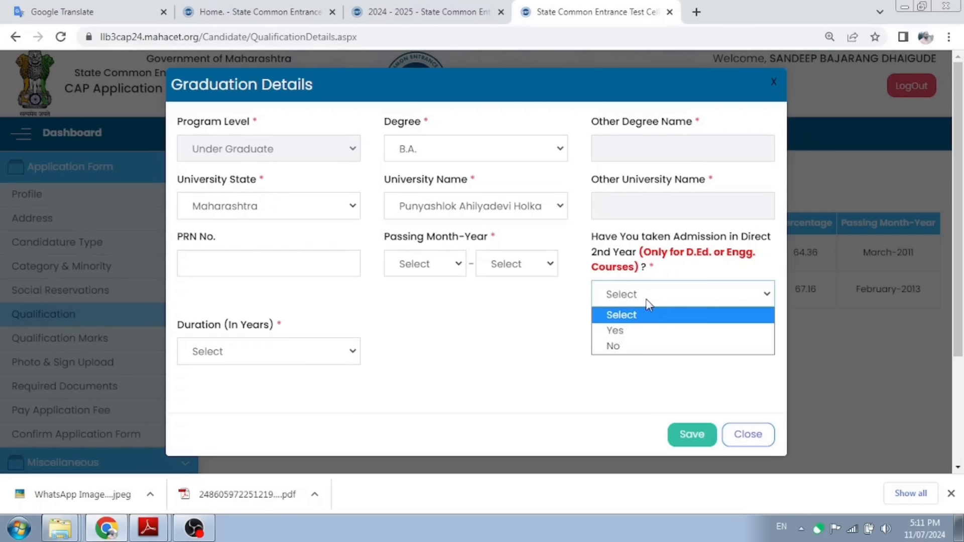
click(637, 332)
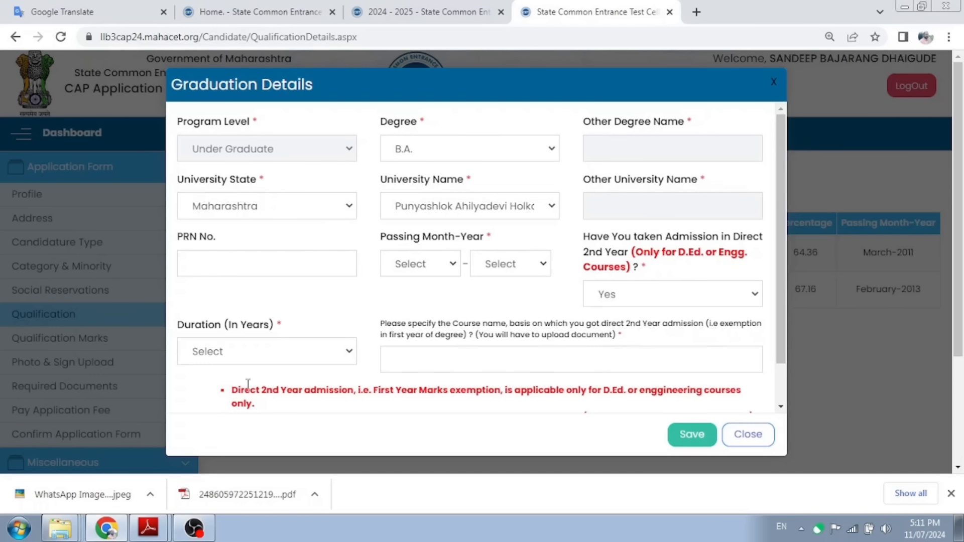
click(246, 353)
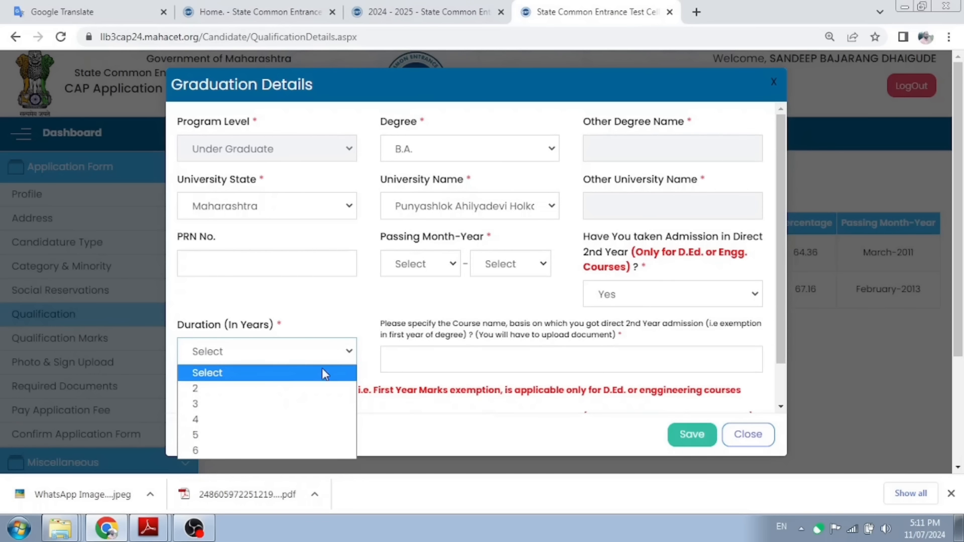
click(388, 298)
click(714, 300)
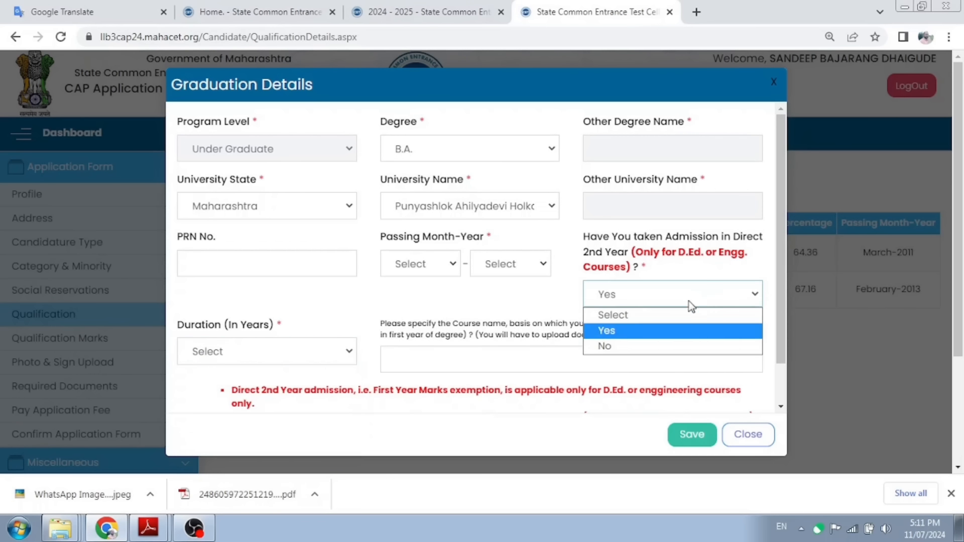
click(655, 345)
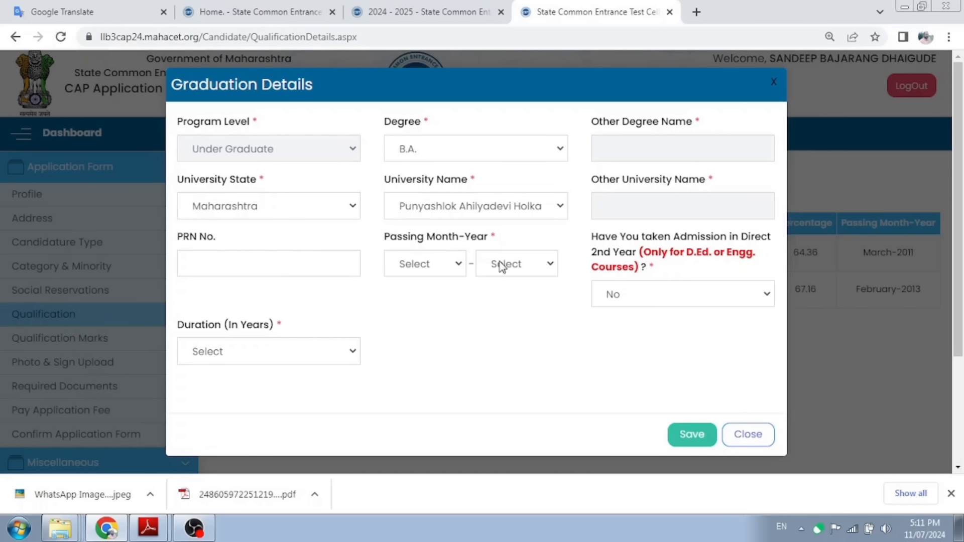
click(355, 353)
click(221, 390)
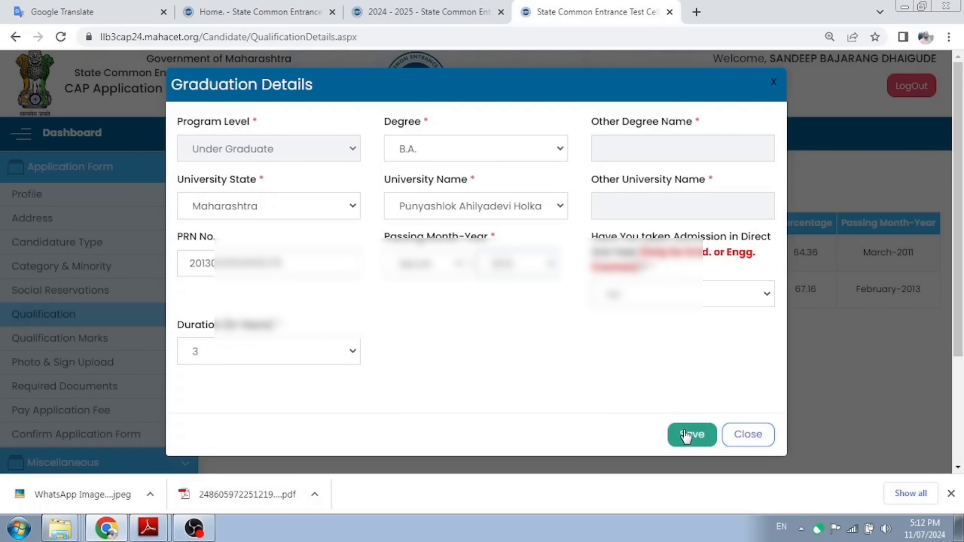
click(686, 440)
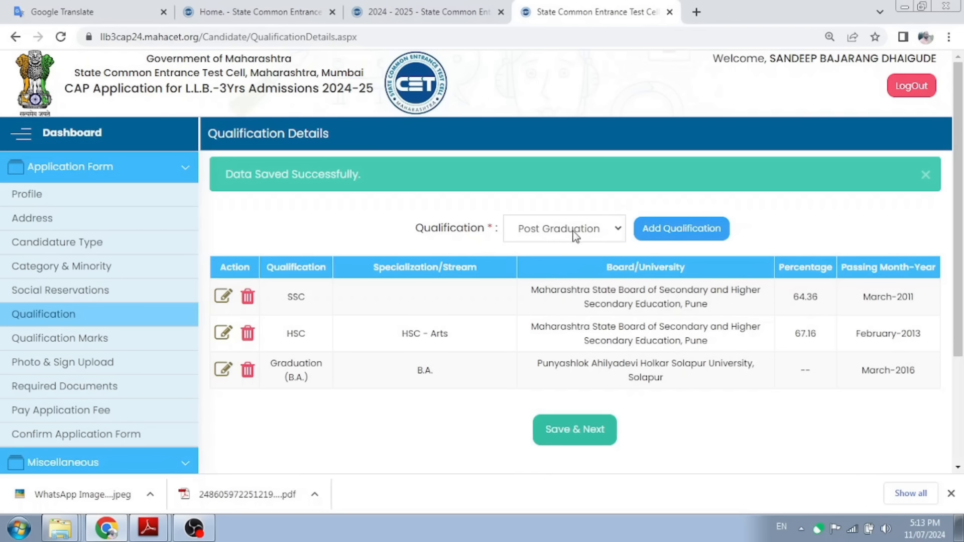
Step: Add a post-graduation qualification with degree M.A. and university state Maharashtra
click(685, 241)
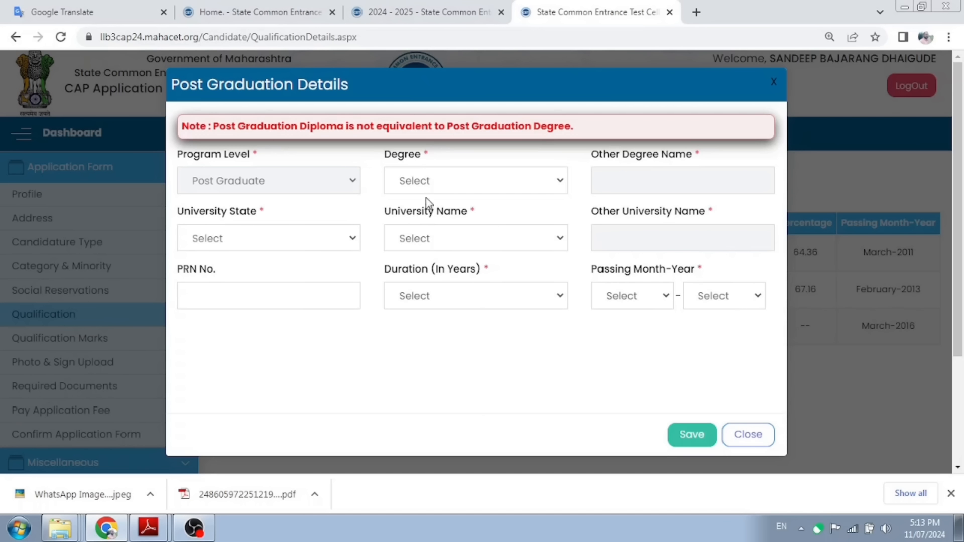
click(430, 180)
click(427, 218)
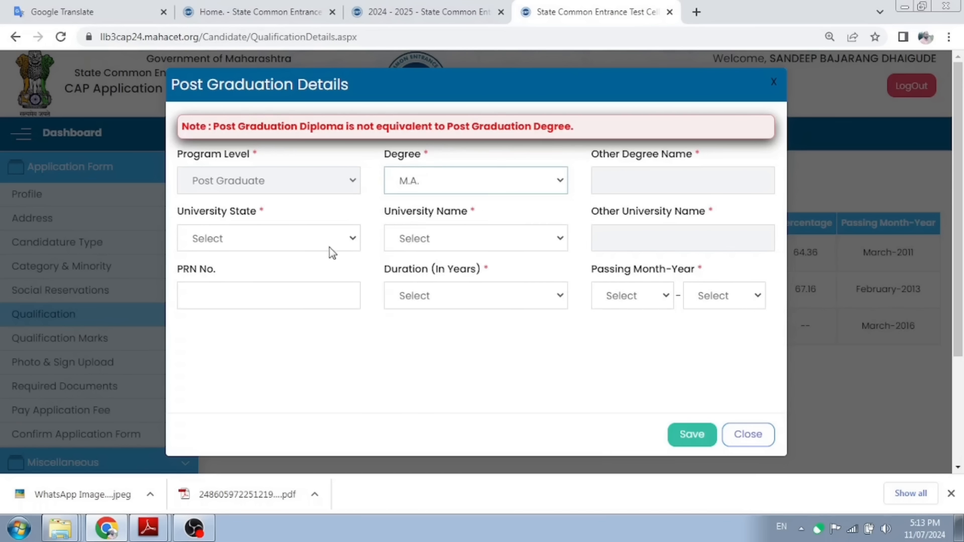
click(266, 246)
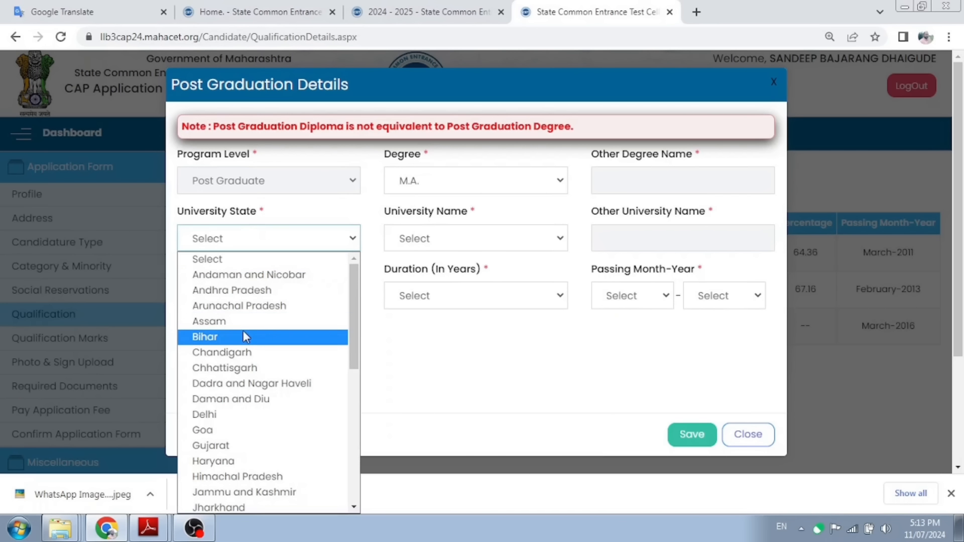
scroll(243, 330, down, 5)
click(244, 304)
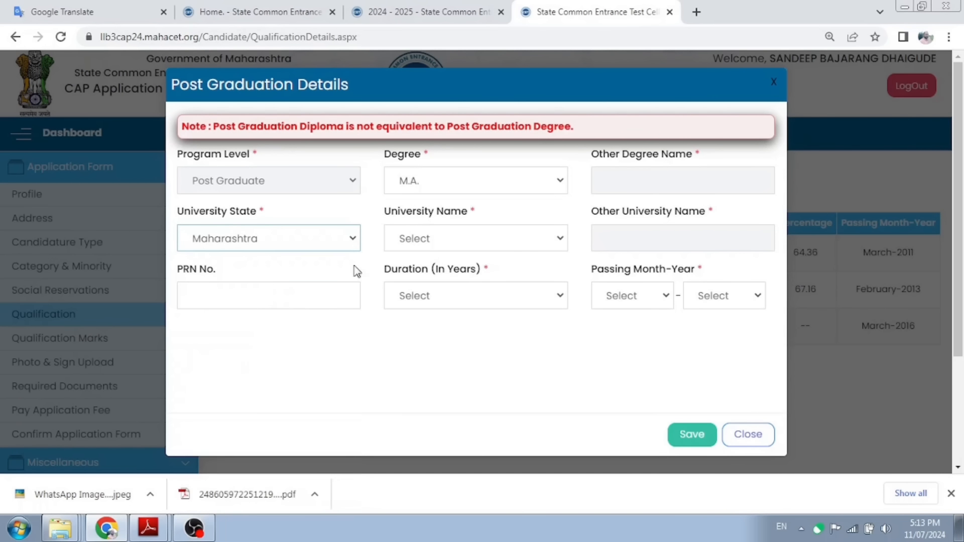
Step: Pick Punyashlok Ahilyadevi Holkar Solapur University, set a 2-year duration, and save the M.A. entry
click(431, 236)
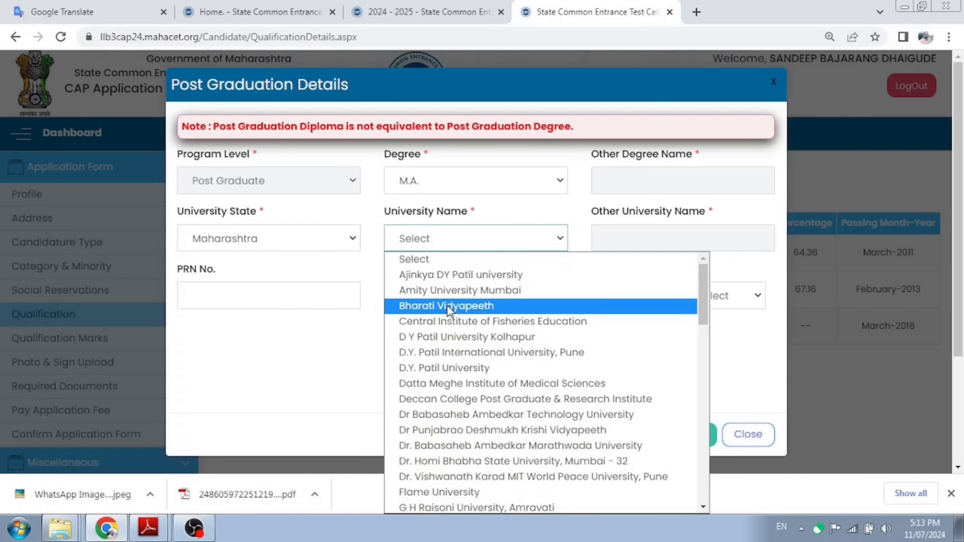
key(p)
scroll(448, 310, down, 3)
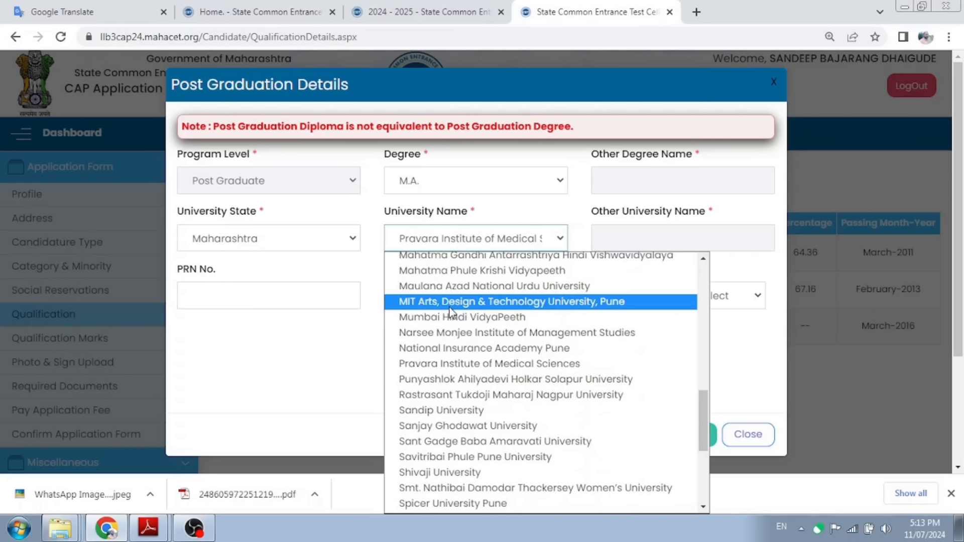
click(442, 379)
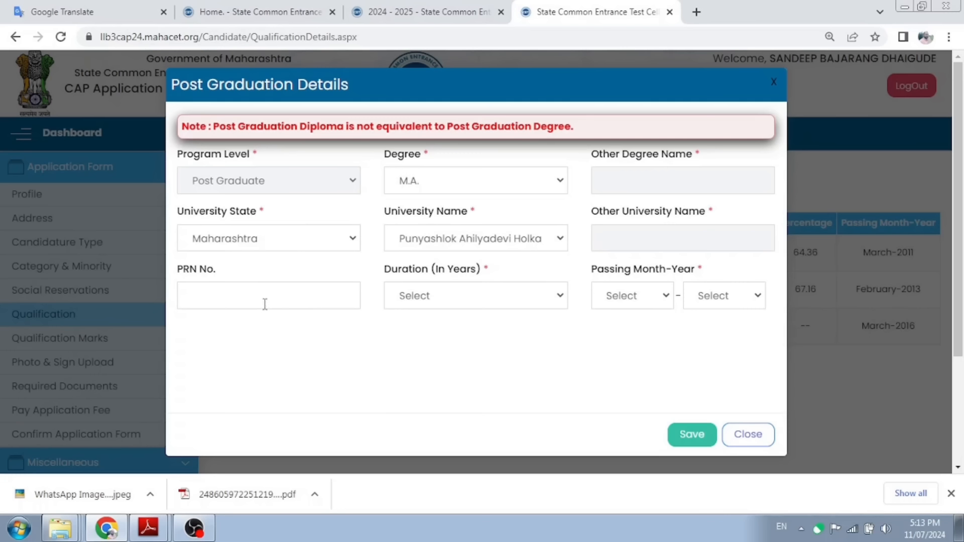
click(452, 304)
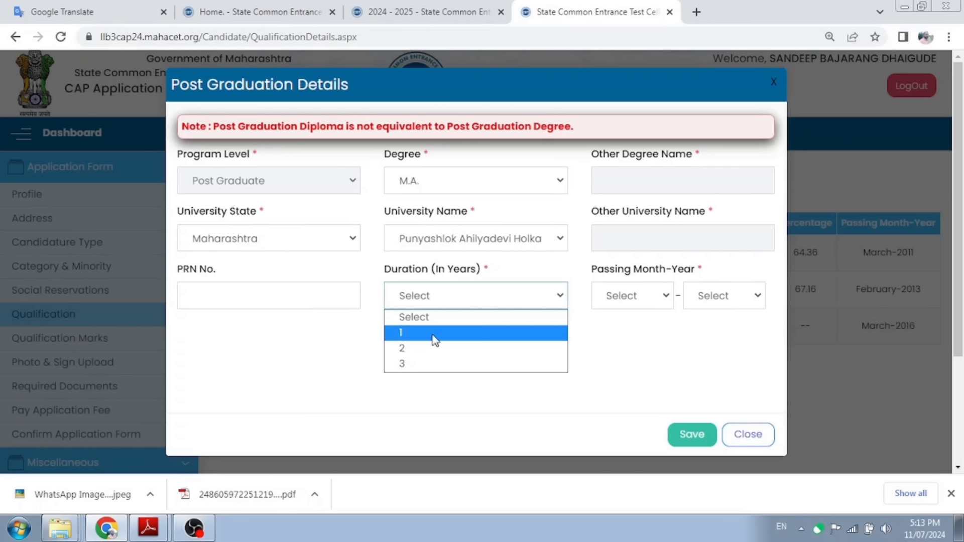
click(426, 347)
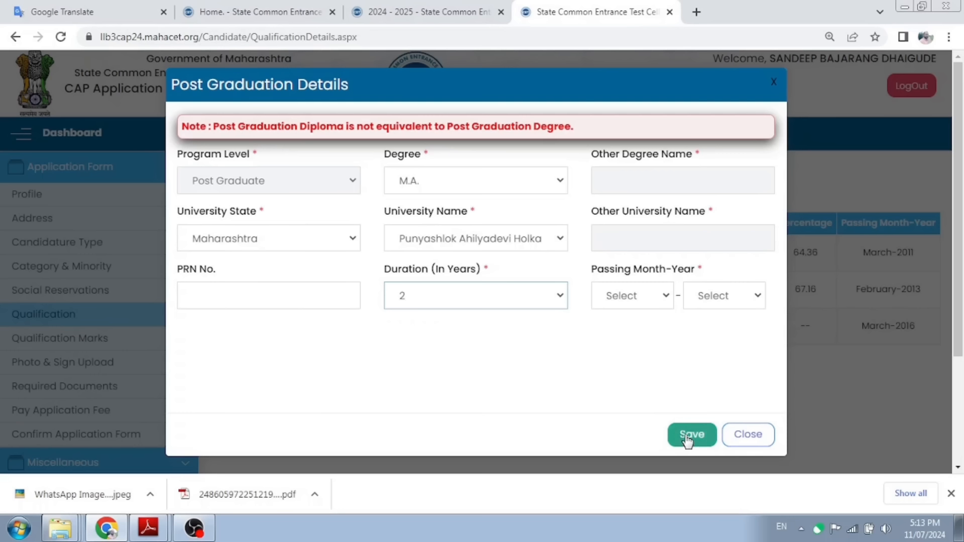
click(278, 301)
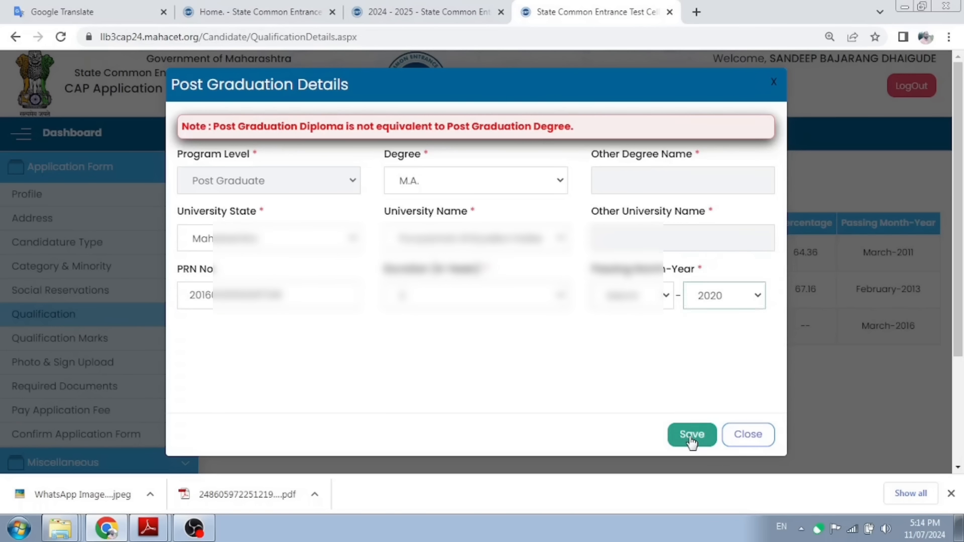
click(691, 435)
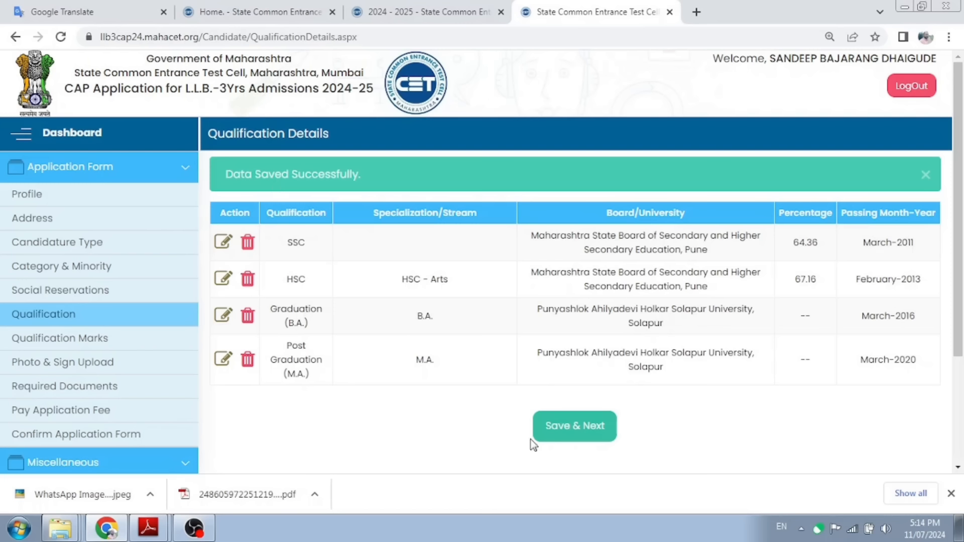
Step: Save the qualifications and set the graduation first-year marks pattern to Yearly
click(576, 433)
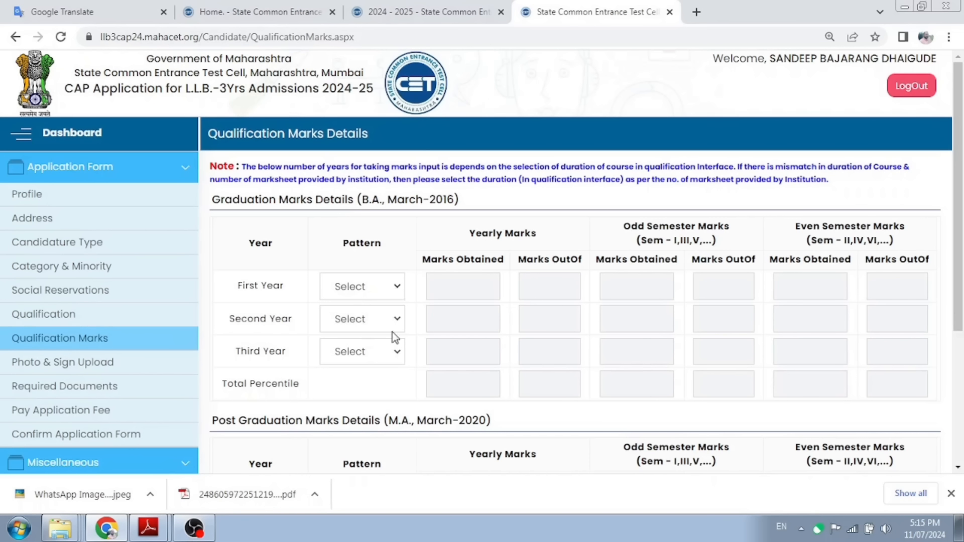
click(397, 287)
click(381, 323)
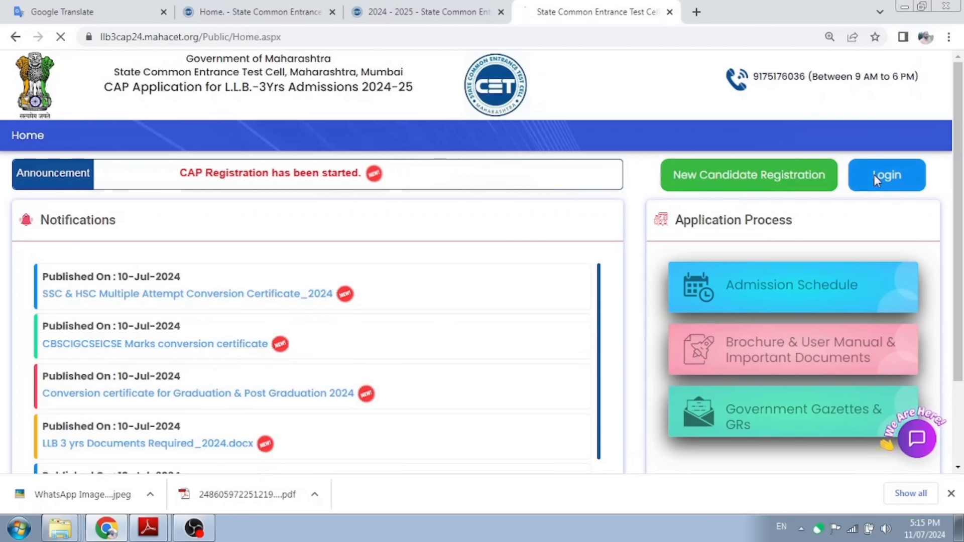
Step: Sign back into the candidate account and continue to the Qualification Marks Details page
click(737, 180)
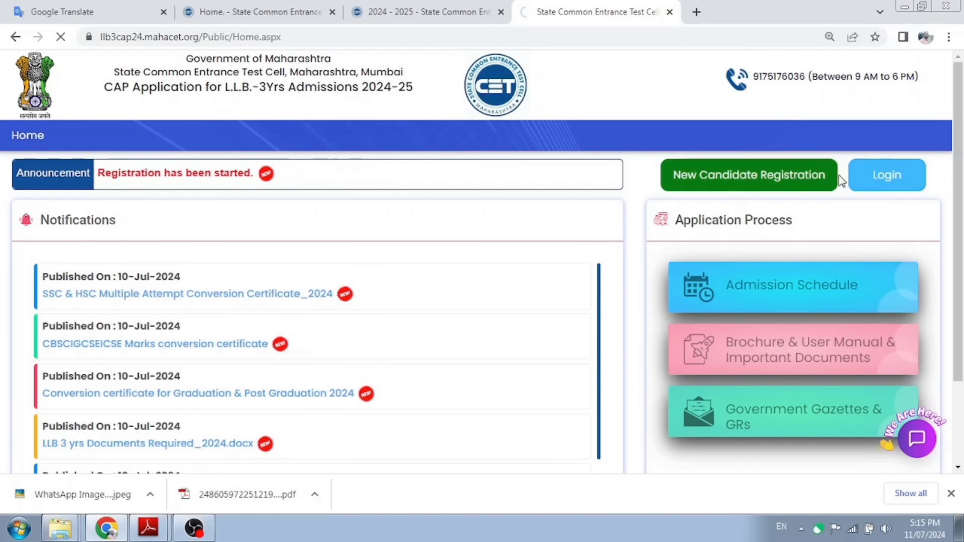
click(854, 183)
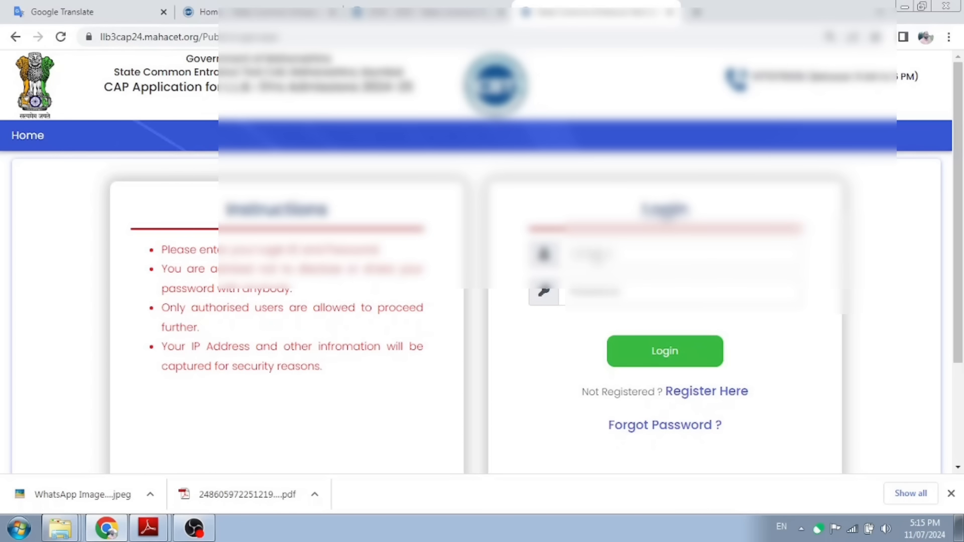
click(656, 357)
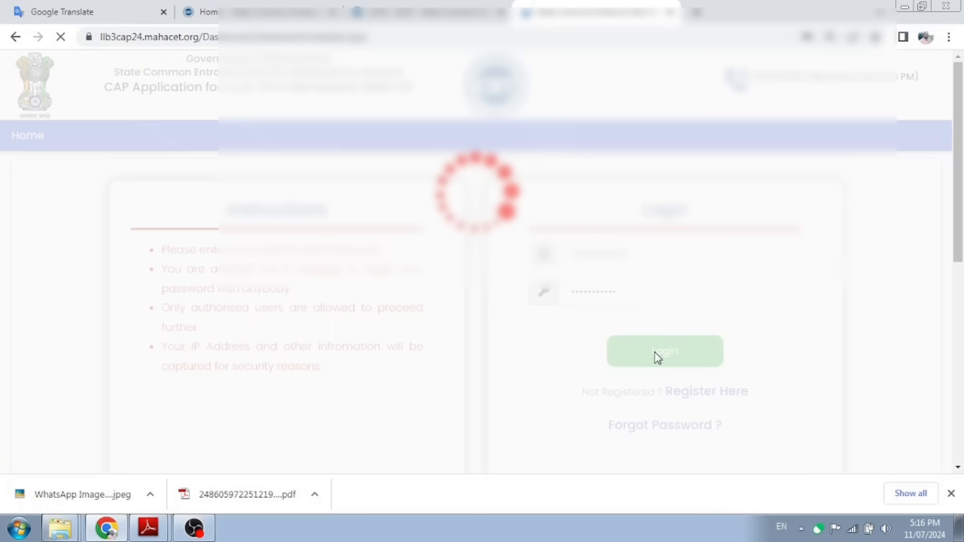
scroll(569, 360, down, 3)
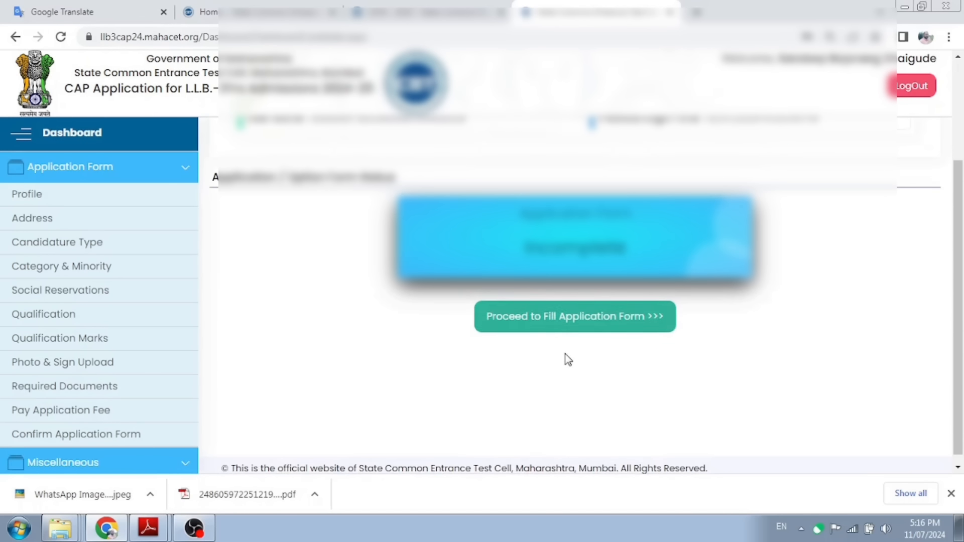
click(569, 325)
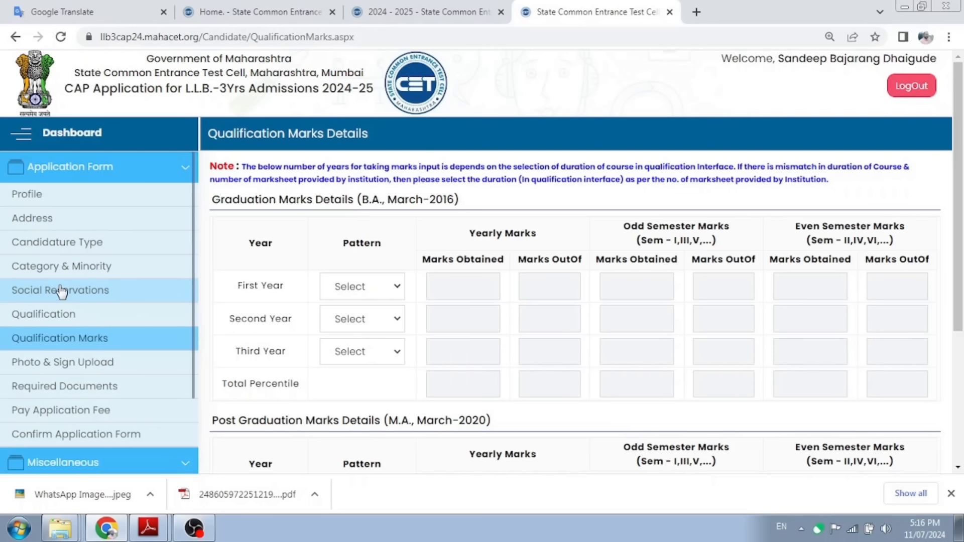
Step: Set the B.A. first-year pattern to Yearly with 382 marks out of 600
click(357, 290)
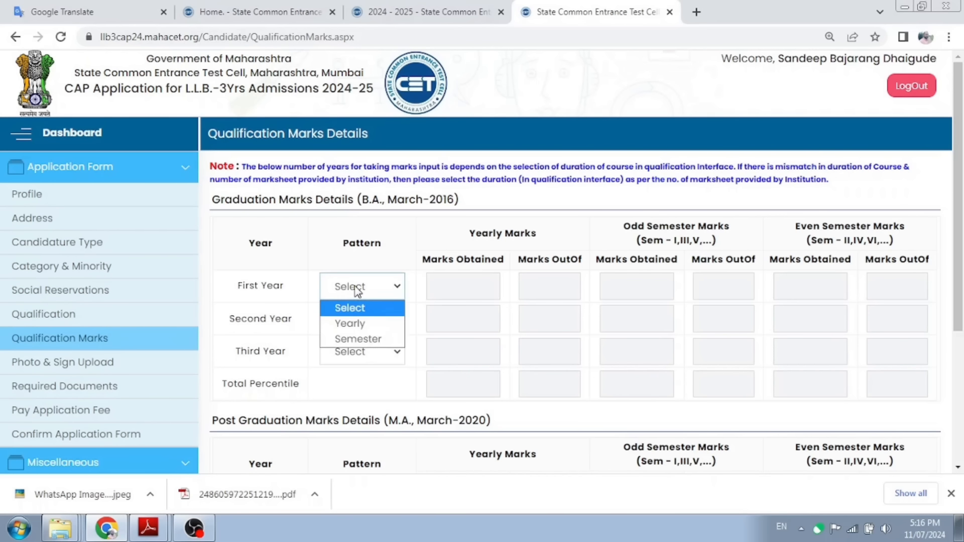
click(354, 321)
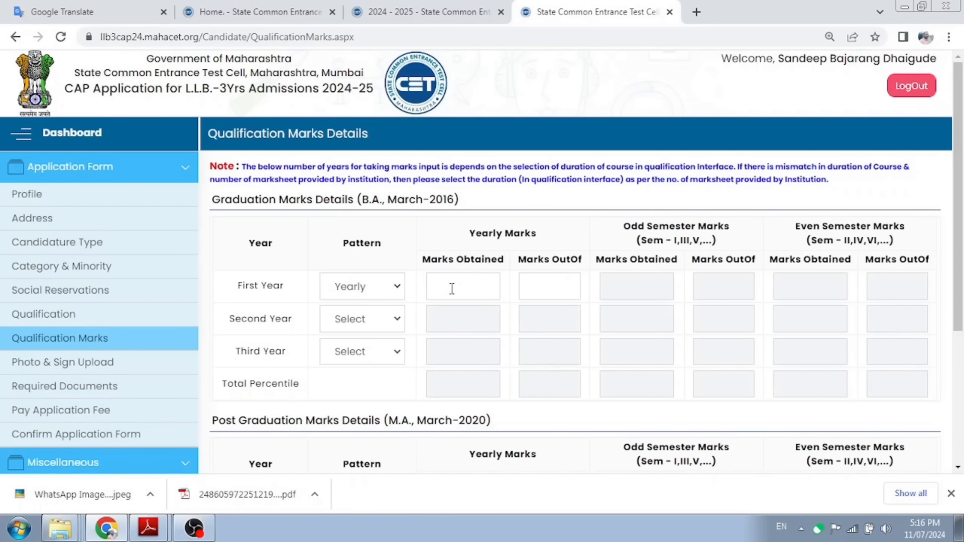
click(452, 289)
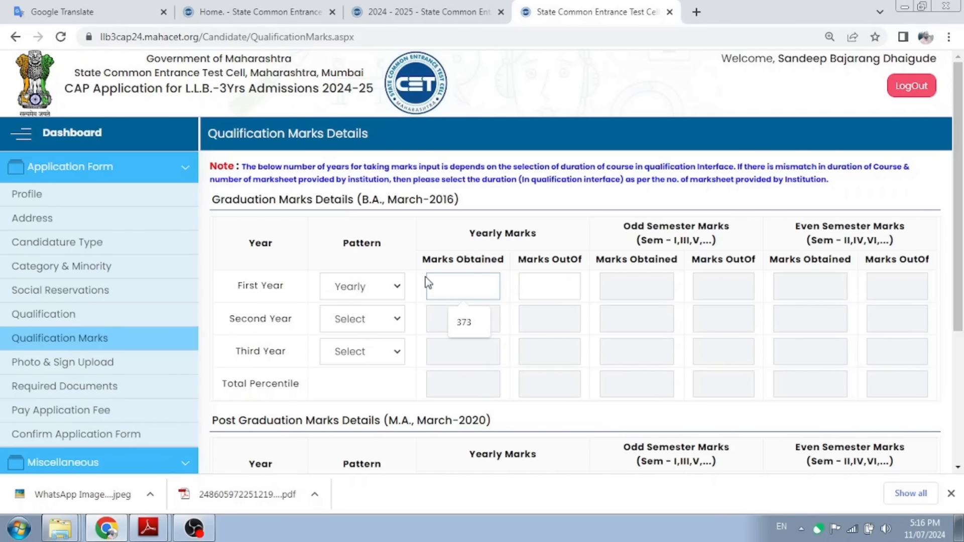
text(382)
key(Tab)
text(600)
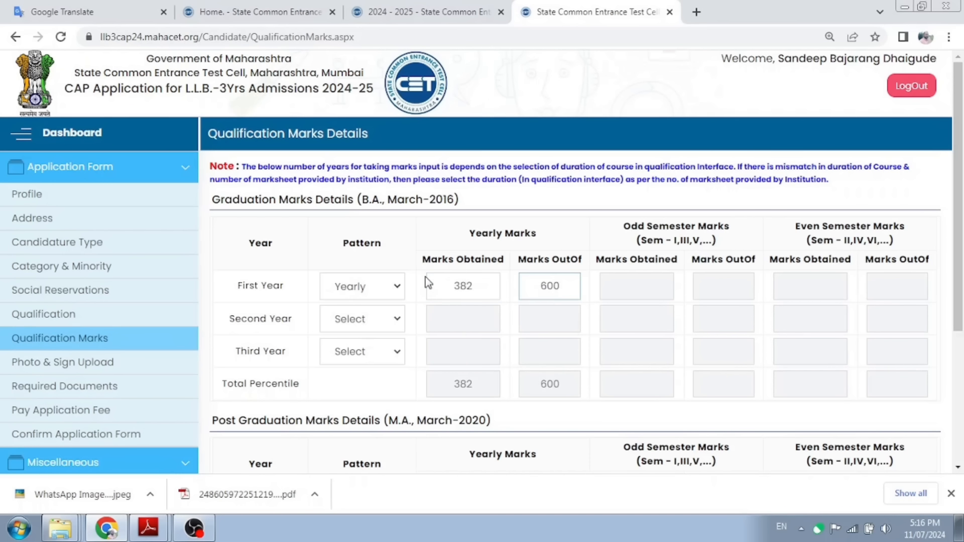
key(Tab)
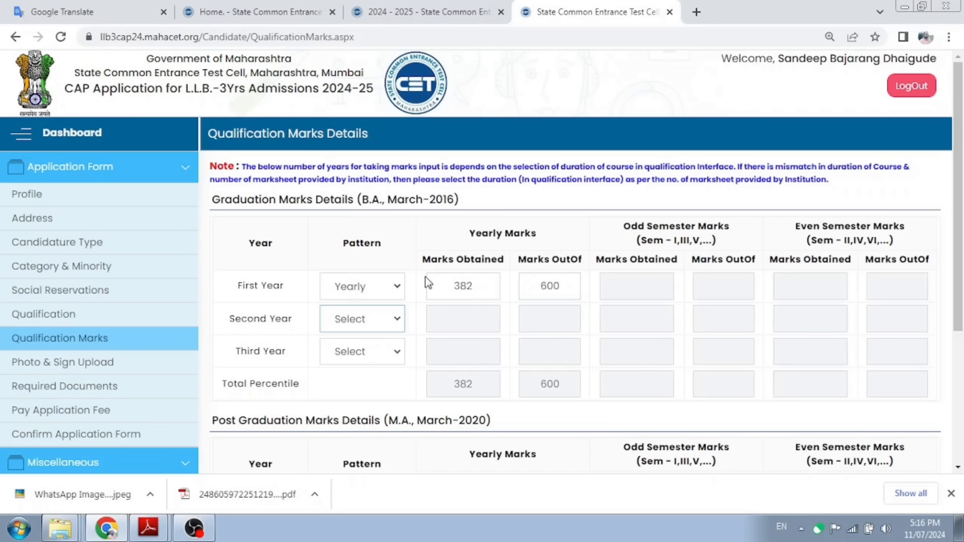
Step: Set the B.A. second-year pattern to Semester with marks 199/300 and 197/300
click(374, 321)
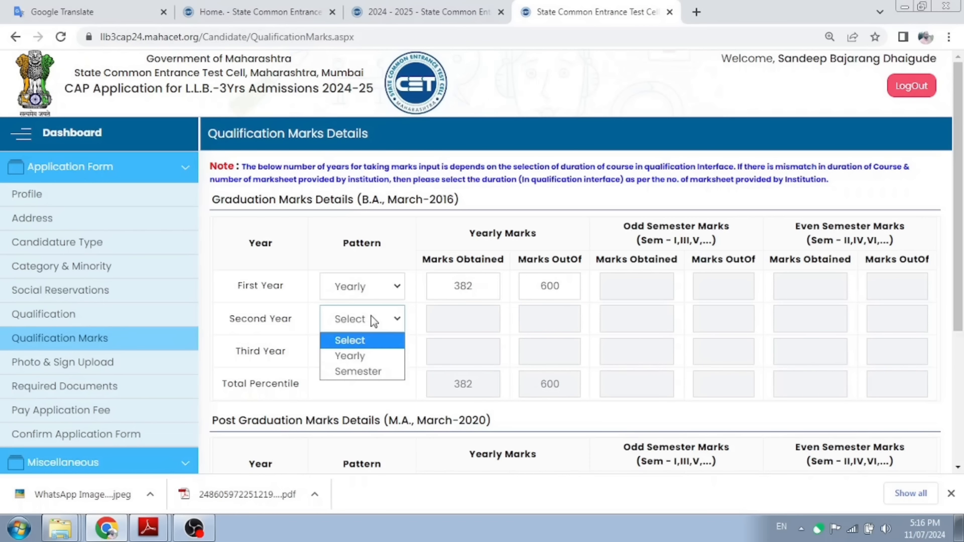
click(352, 370)
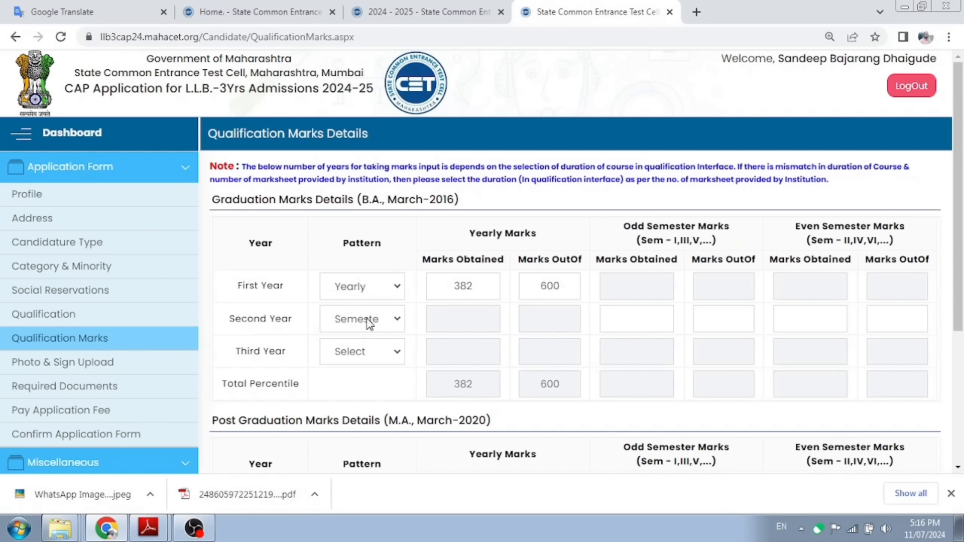
click(634, 319)
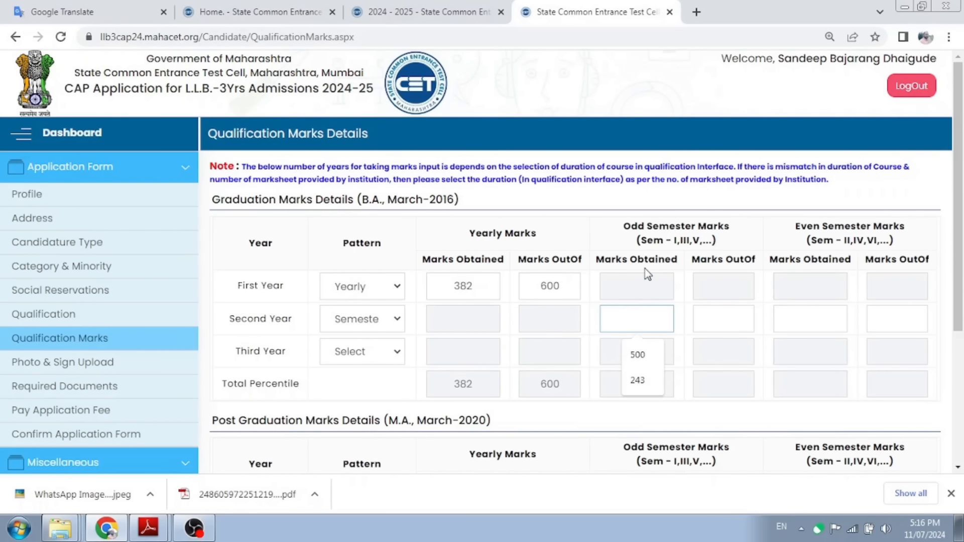
click(812, 317)
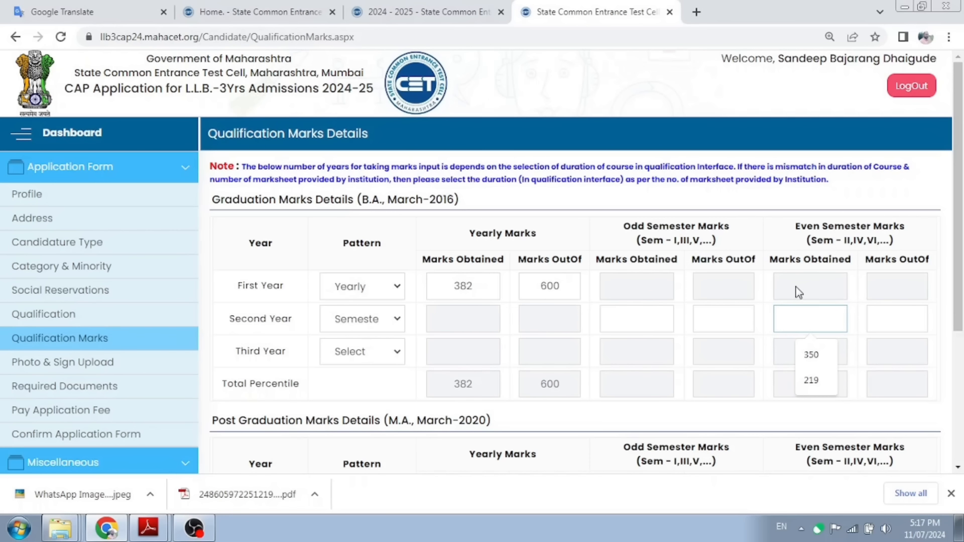
click(621, 320)
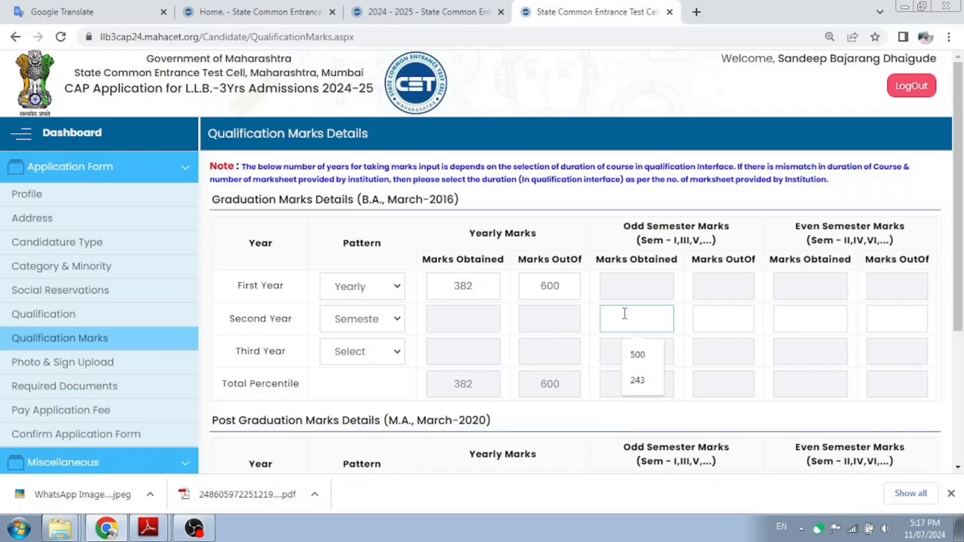
text(199)
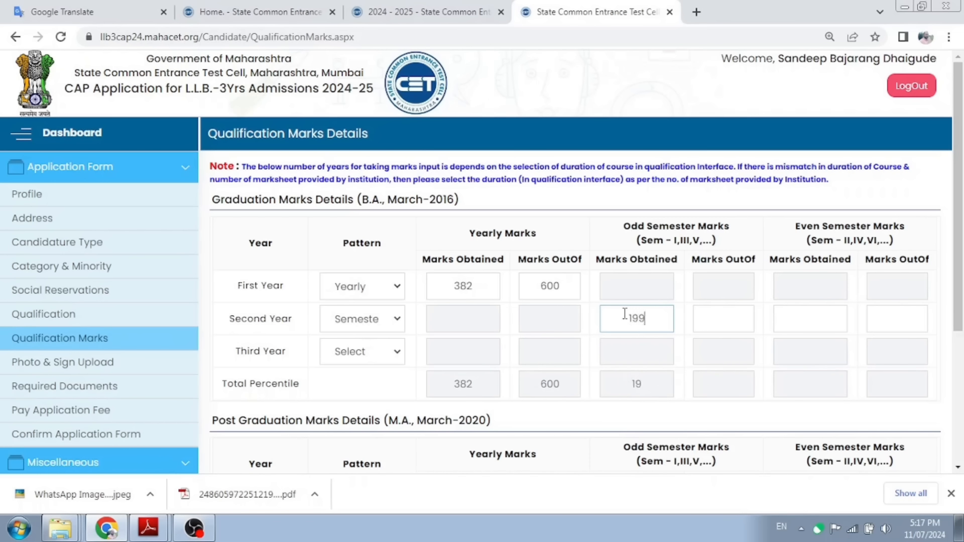
key(Tab)
text(300)
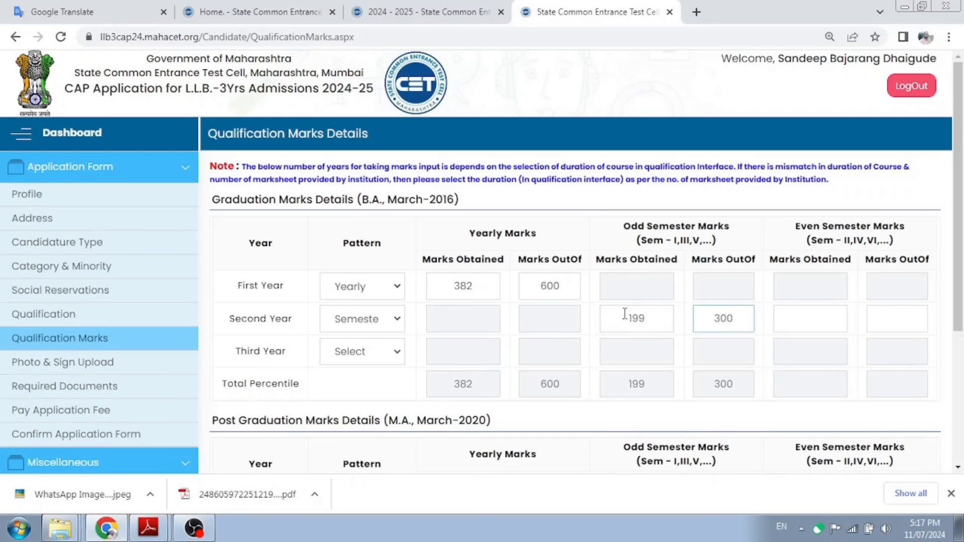
key(Tab)
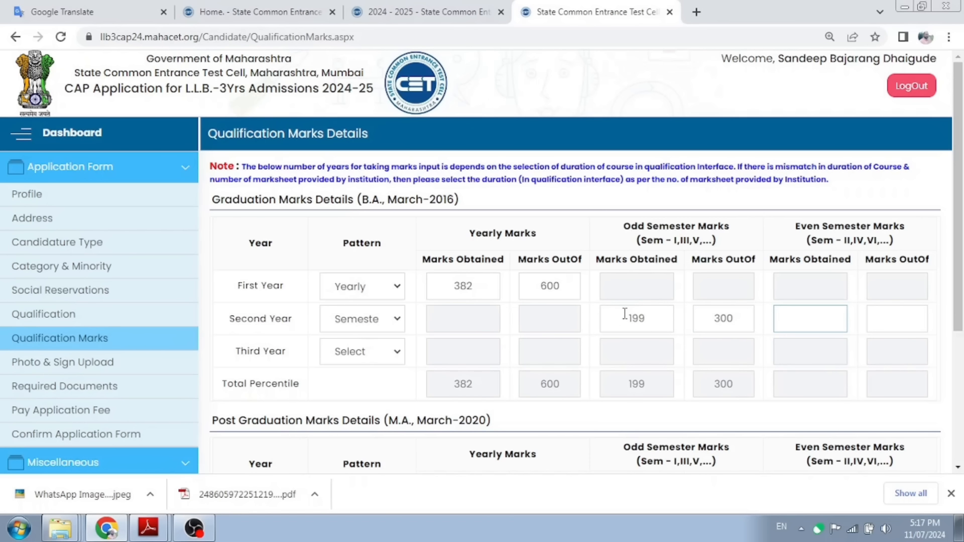
text(197)
key(Tab)
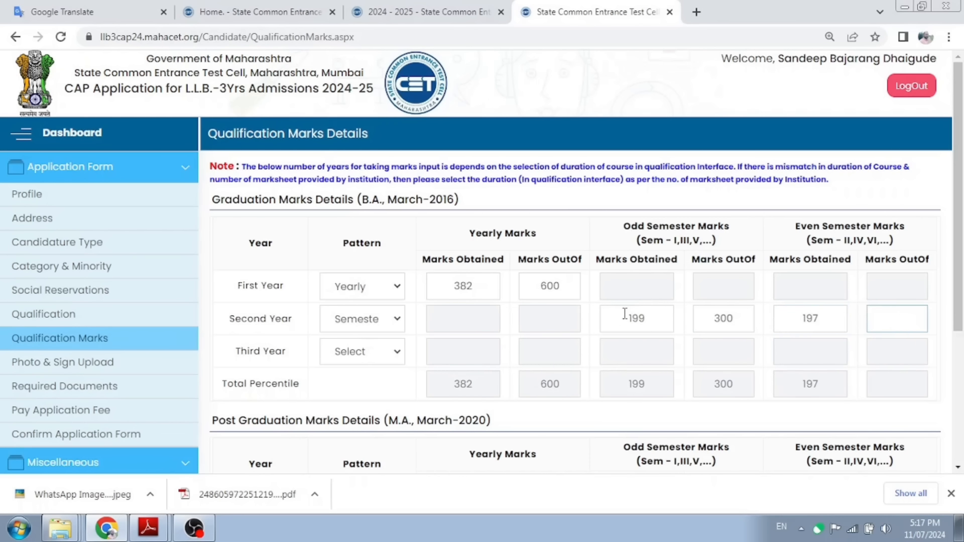
text(300)
Step: Set the B.A. third-year pattern to Semester and enter odd-semester marks 144 out of 200
click(371, 352)
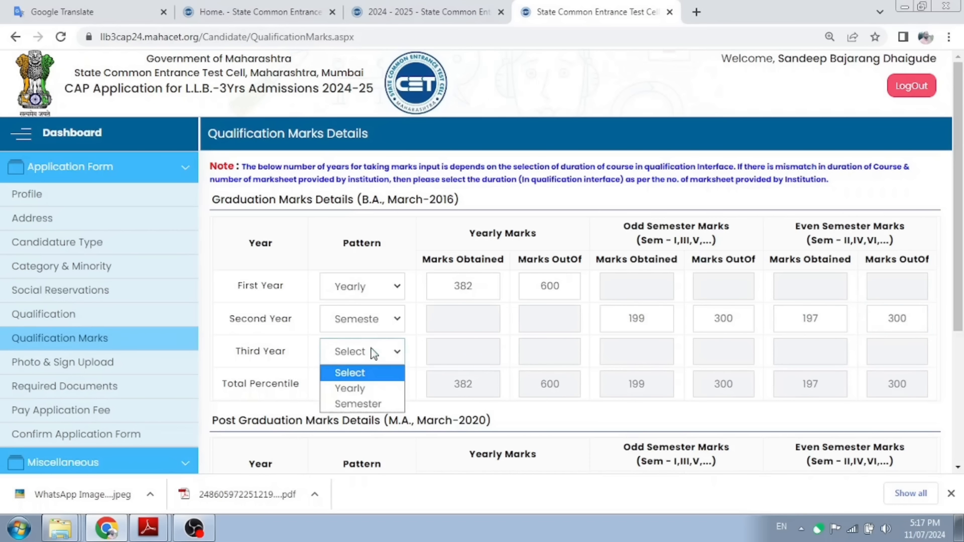
click(360, 404)
click(626, 352)
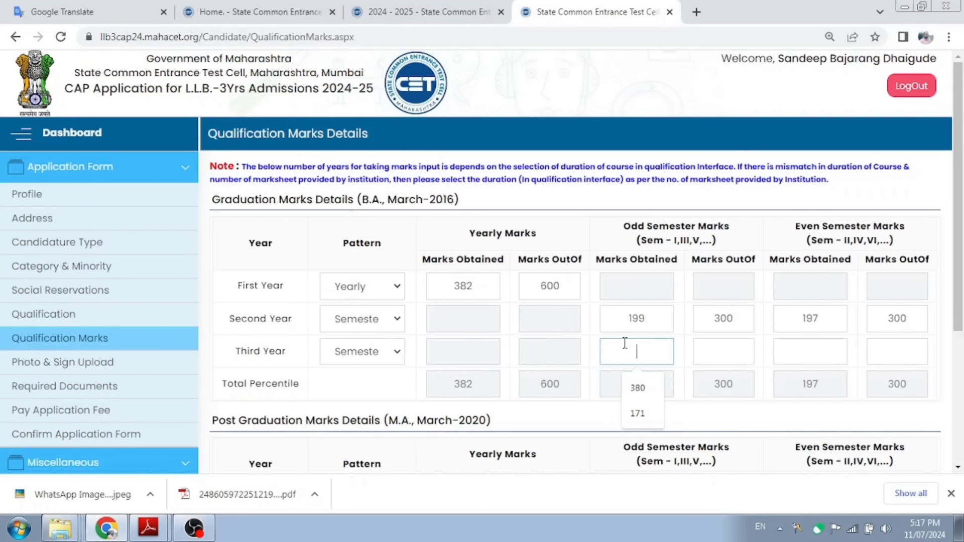
text(144)
key(Tab)
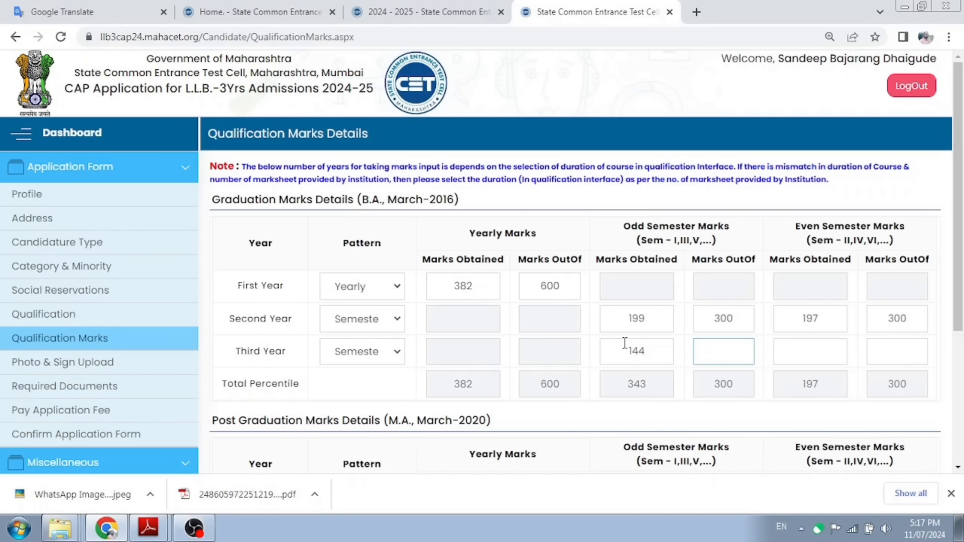
text(200)
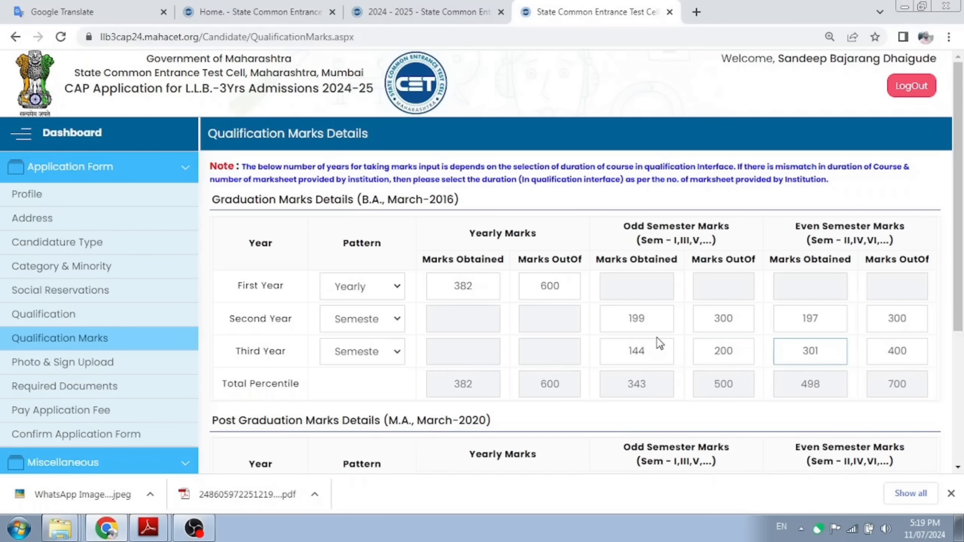
scroll(658, 344, down, 3)
scroll(658, 344, down, 2)
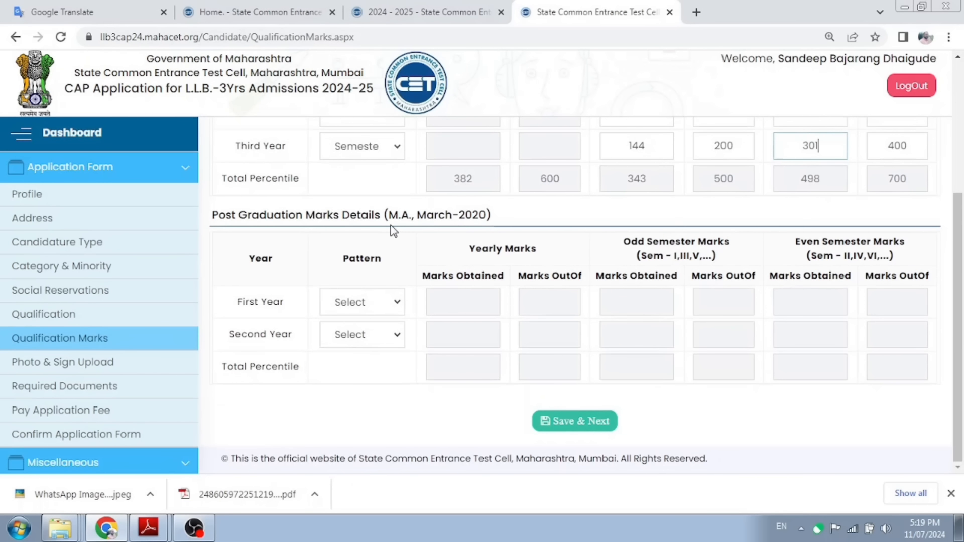
Step: Set the M.A. first-year pattern to Semester, then save the marks and continue
click(358, 307)
click(358, 356)
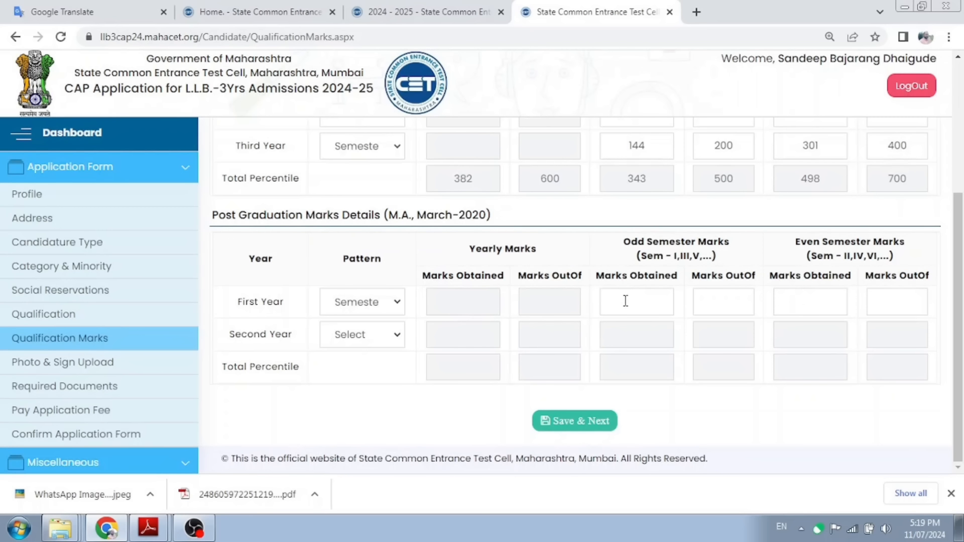
click(625, 302)
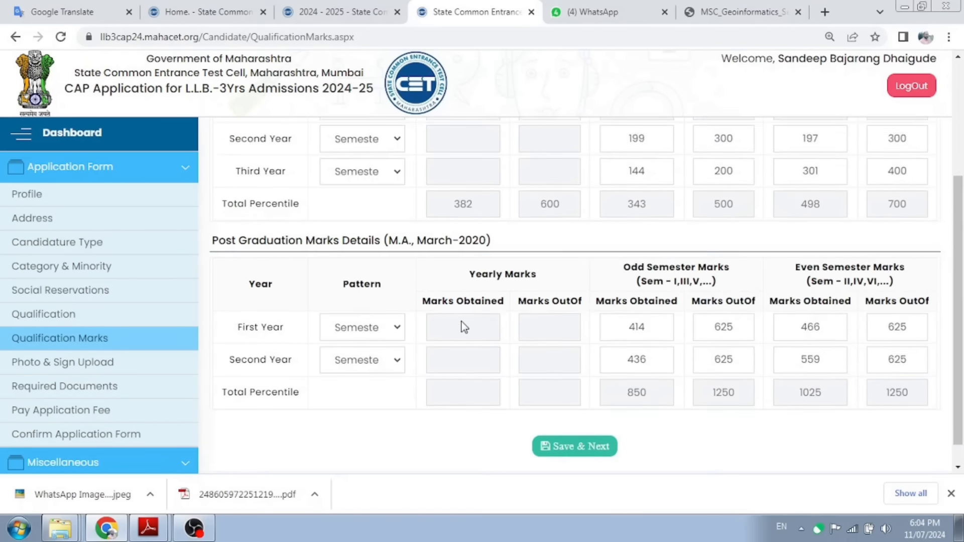
scroll(461, 327, up, 3)
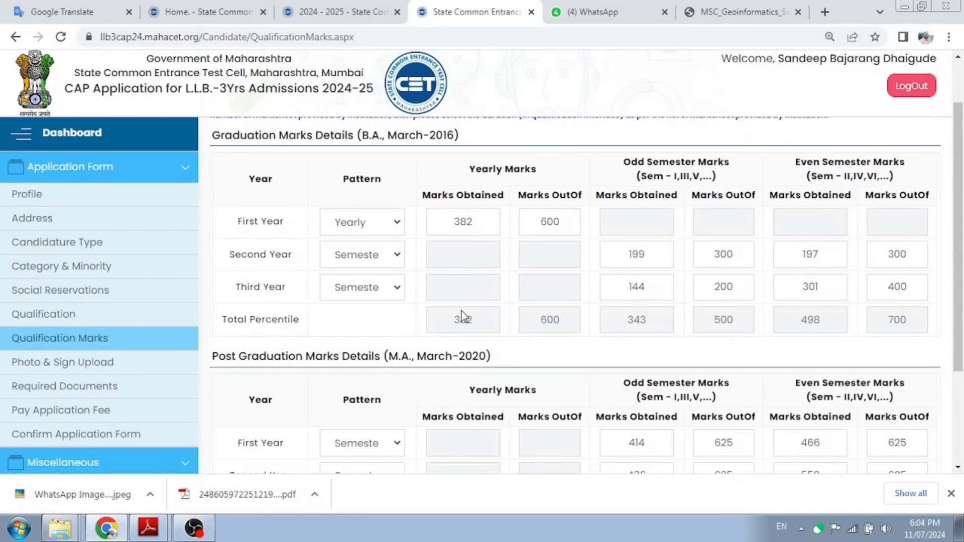
scroll(462, 317, down, 3)
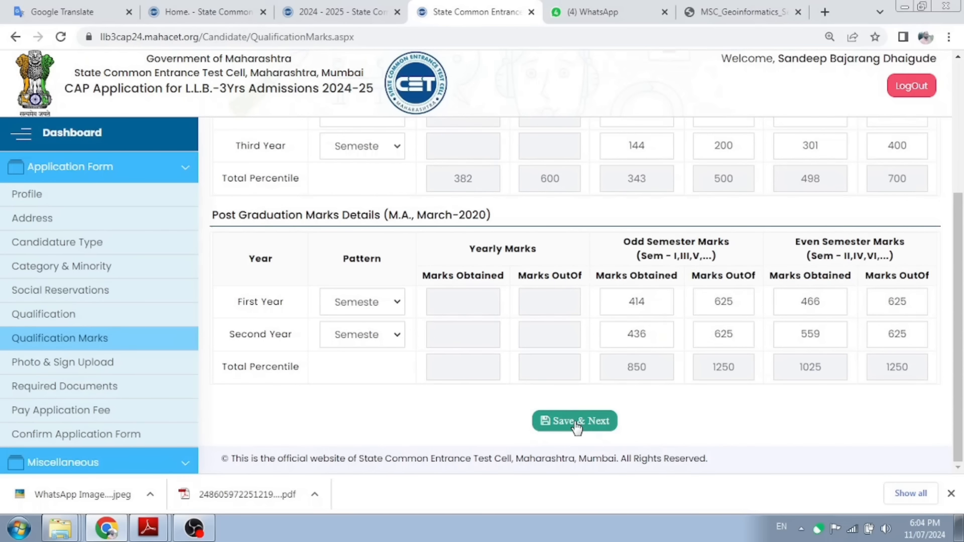
click(577, 426)
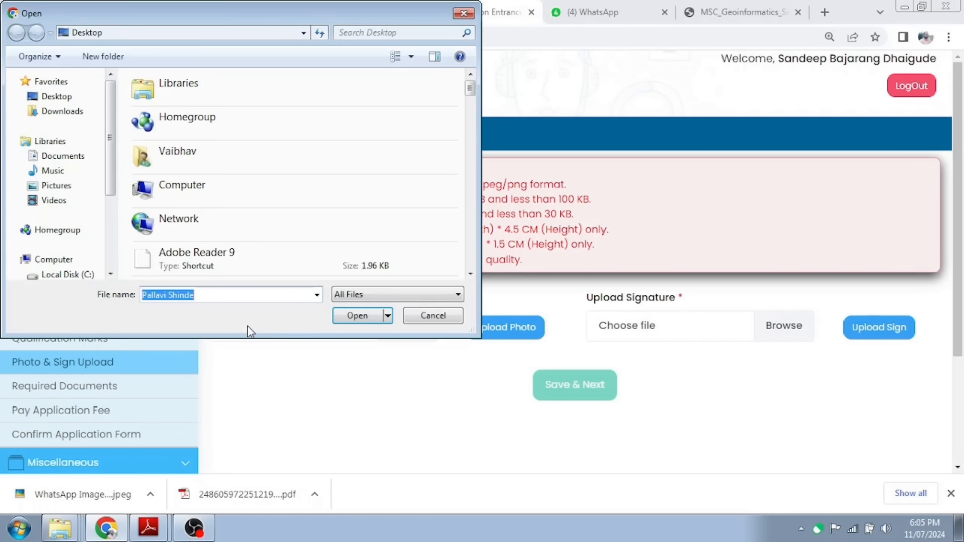
Step: Pick the Photo image from the scanned documents folder and upload it as the photograph
click(192, 152)
key(s)
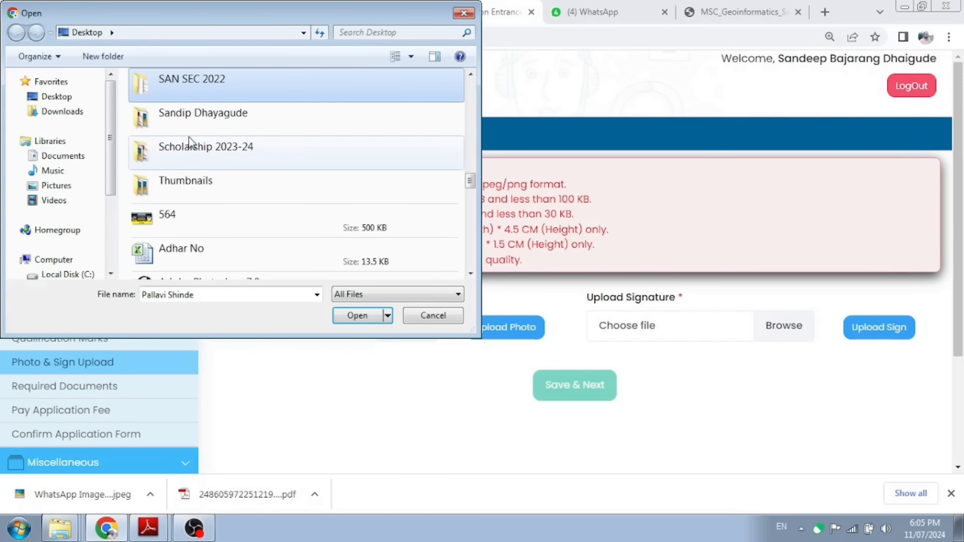
double_click(190, 119)
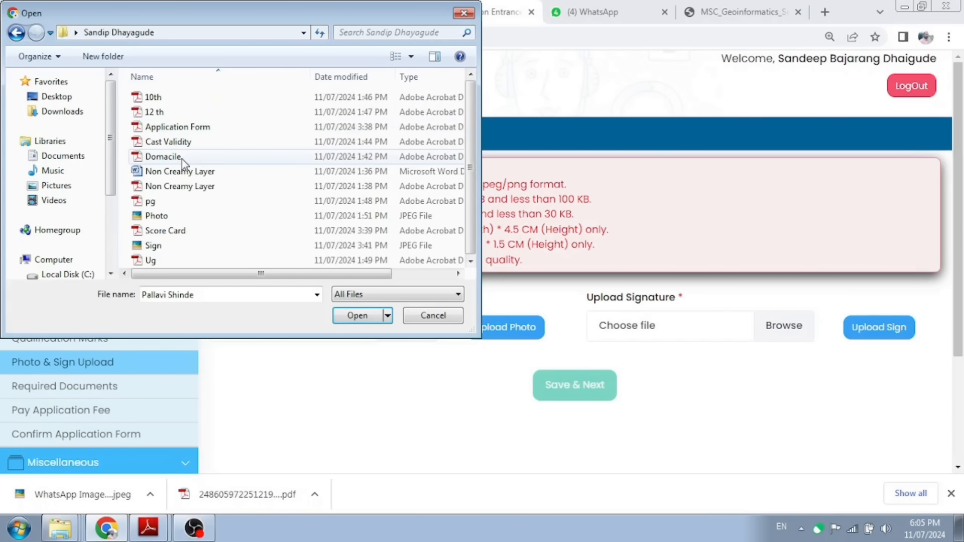
click(168, 216)
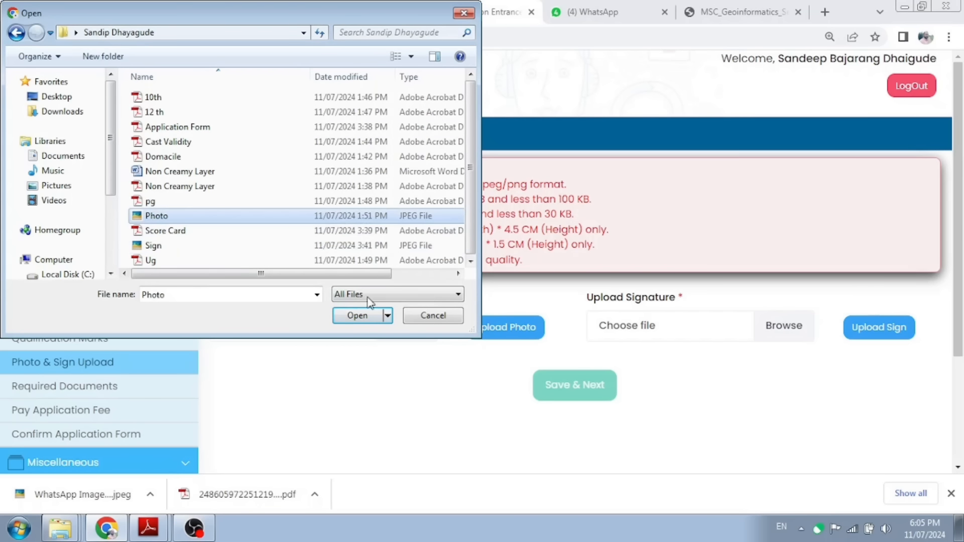
click(357, 315)
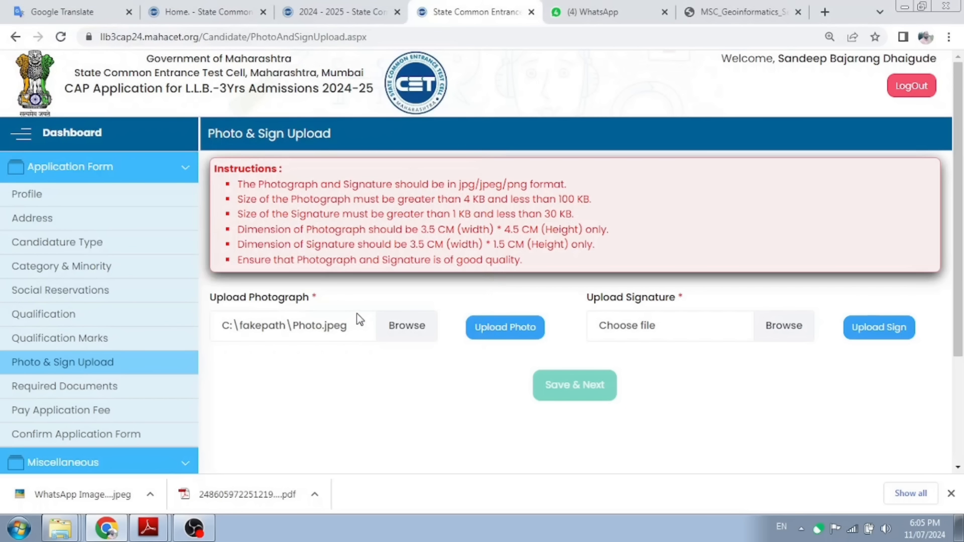
click(505, 332)
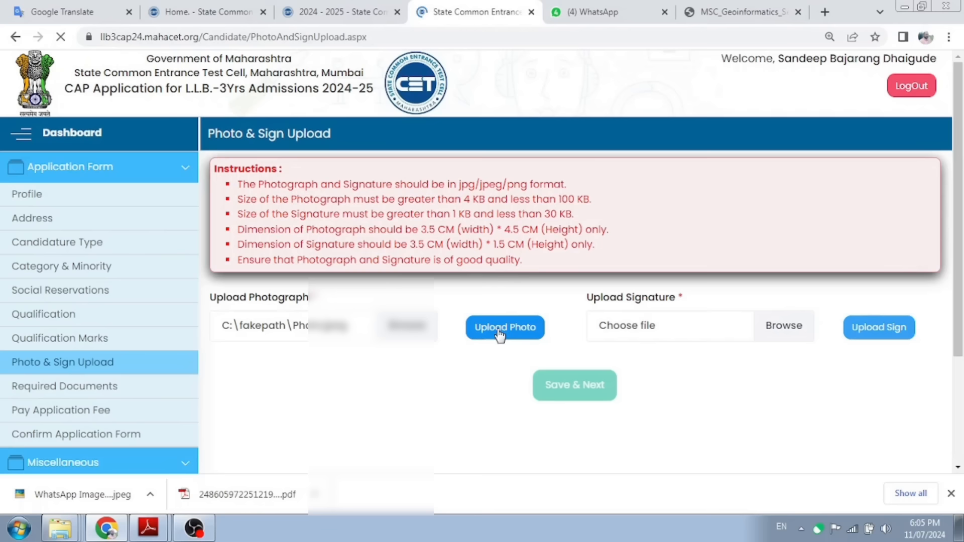
scroll(435, 337, down, 1)
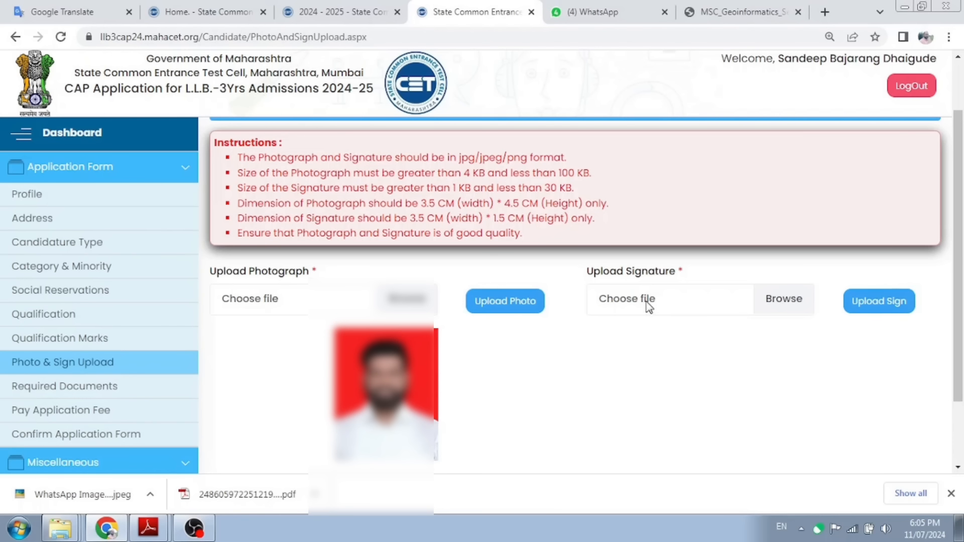
Step: Upload the Sign image as the signature and save the photo and sign step
click(648, 301)
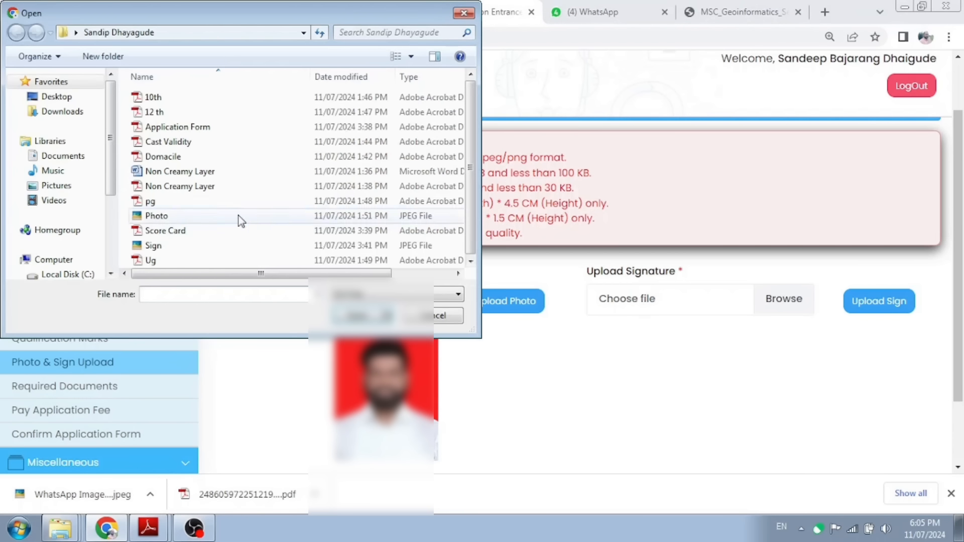
click(161, 246)
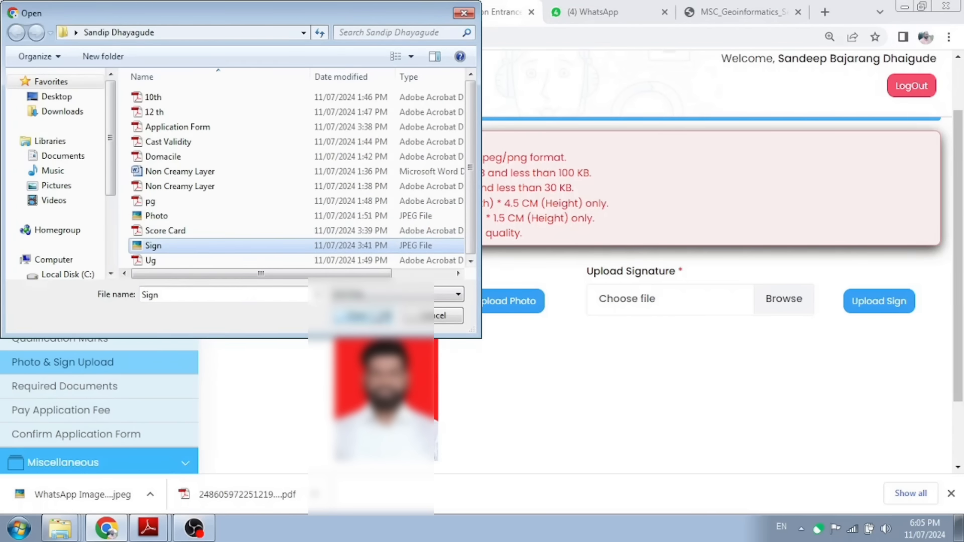
click(376, 316)
click(851, 304)
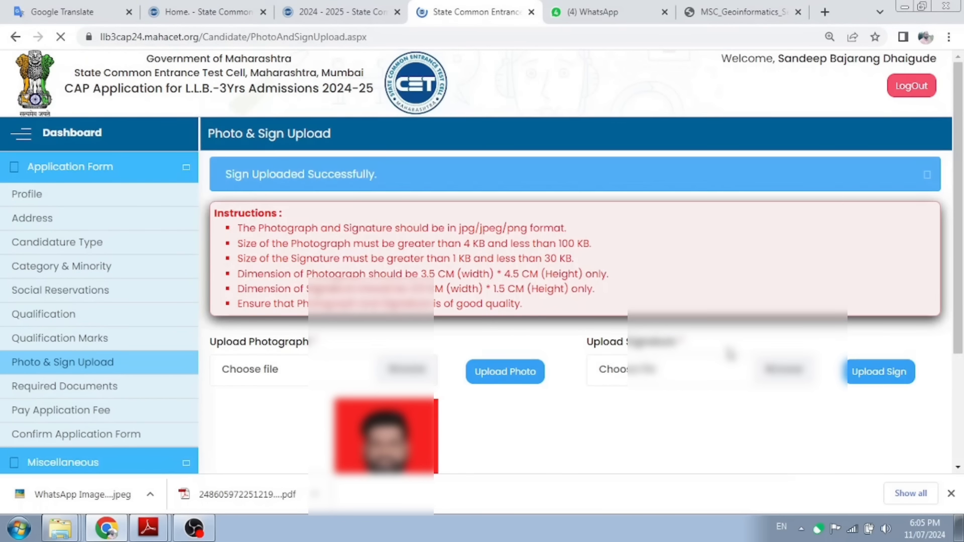
scroll(754, 341, down, 3)
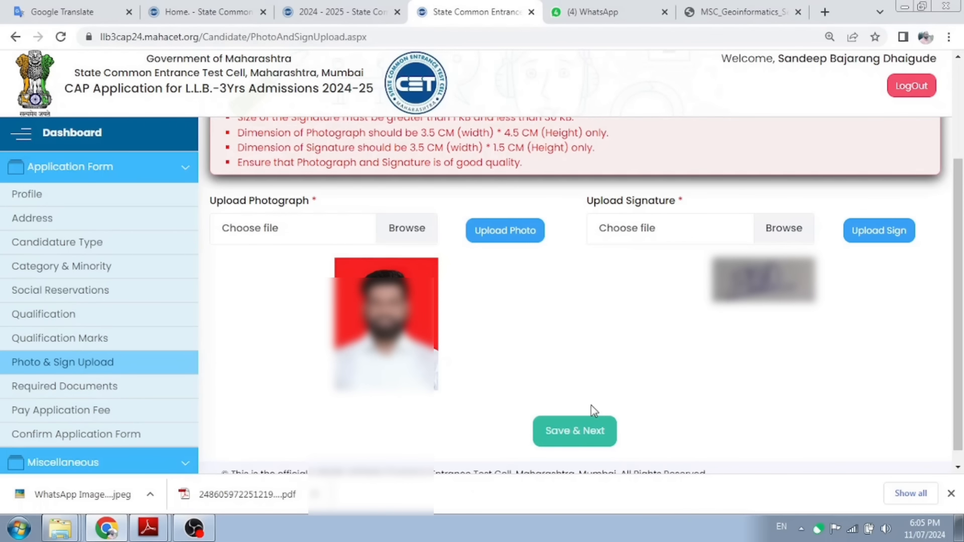
click(573, 431)
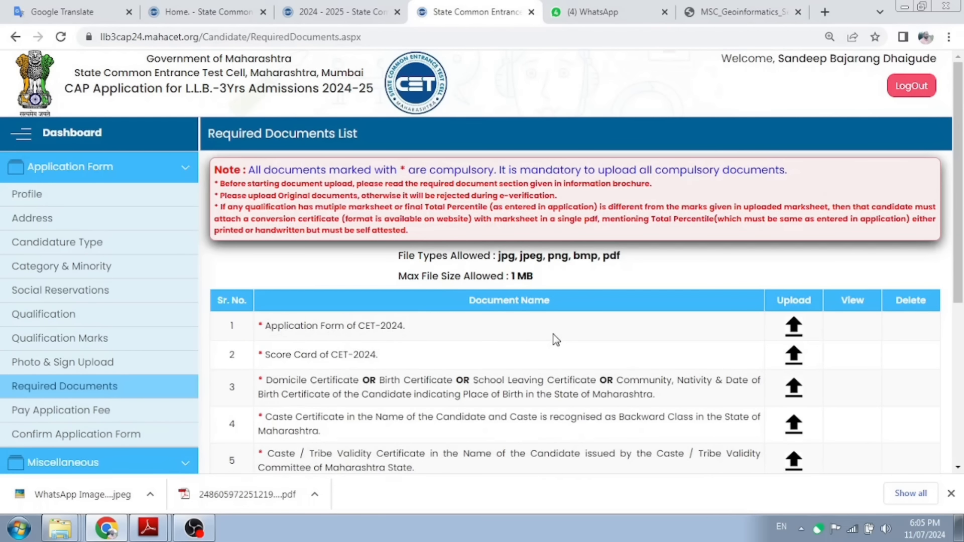
scroll(554, 334, down, 1)
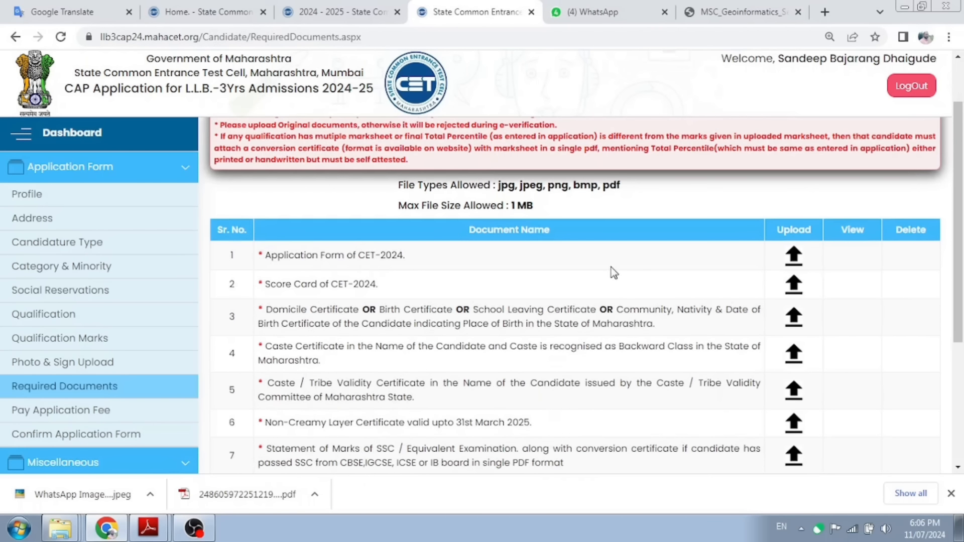
scroll(578, 269, down, 1)
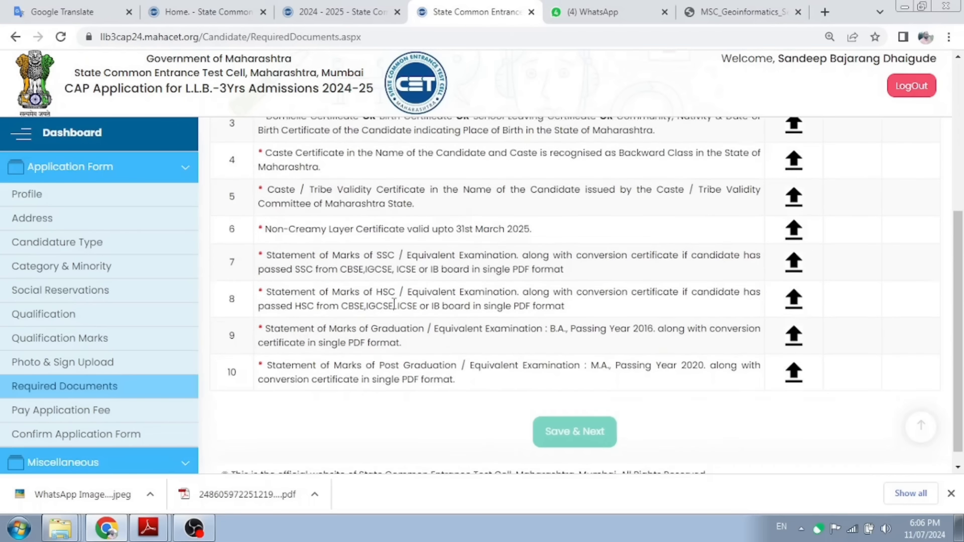
scroll(395, 307, down, 2)
scroll(387, 269, up, 2)
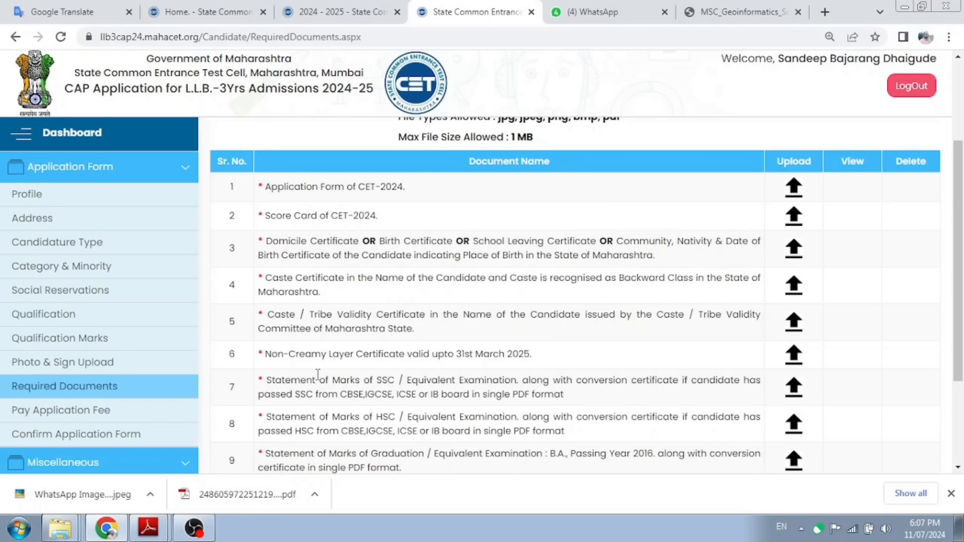
scroll(391, 374, down, 3)
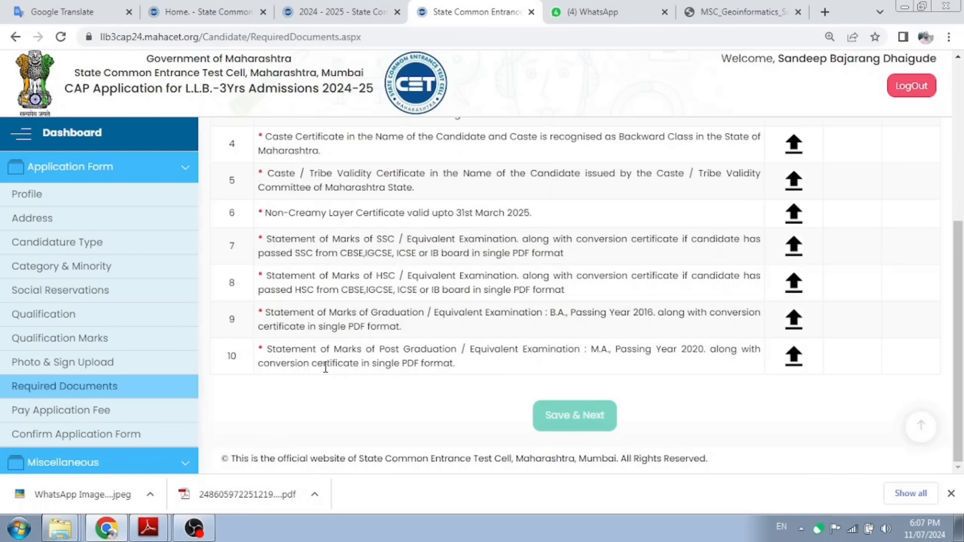
scroll(465, 312, up, 3)
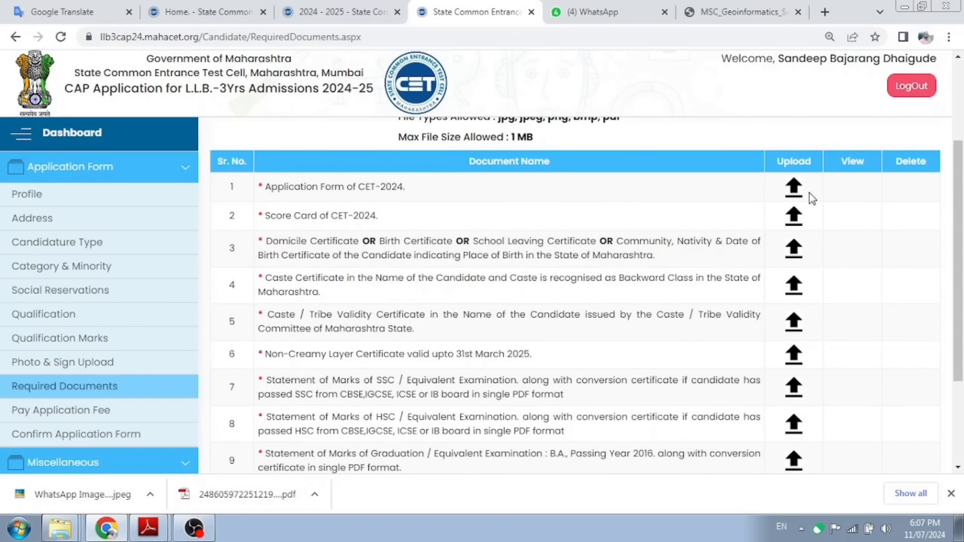
Step: Upload the Application Form PDF as the CET-2024 Application Form
click(795, 192)
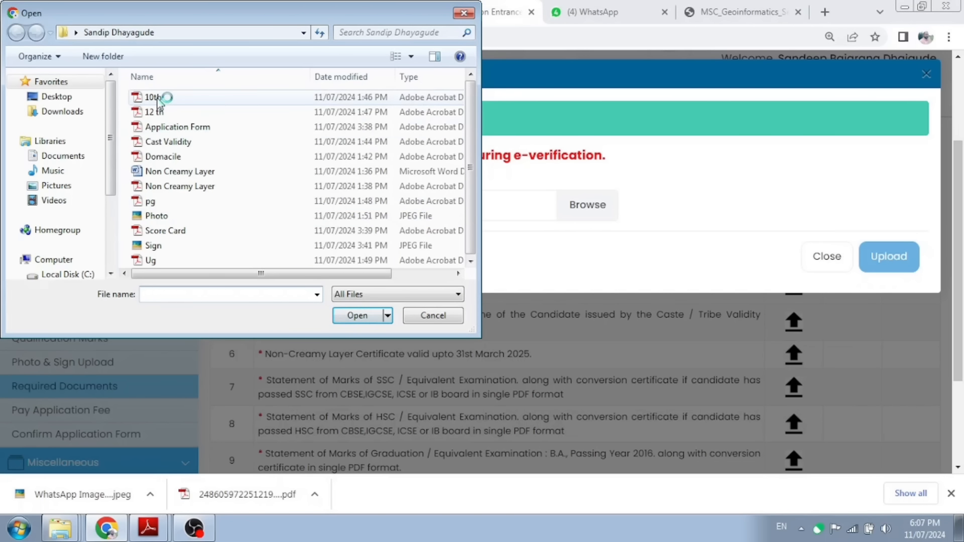
click(186, 127)
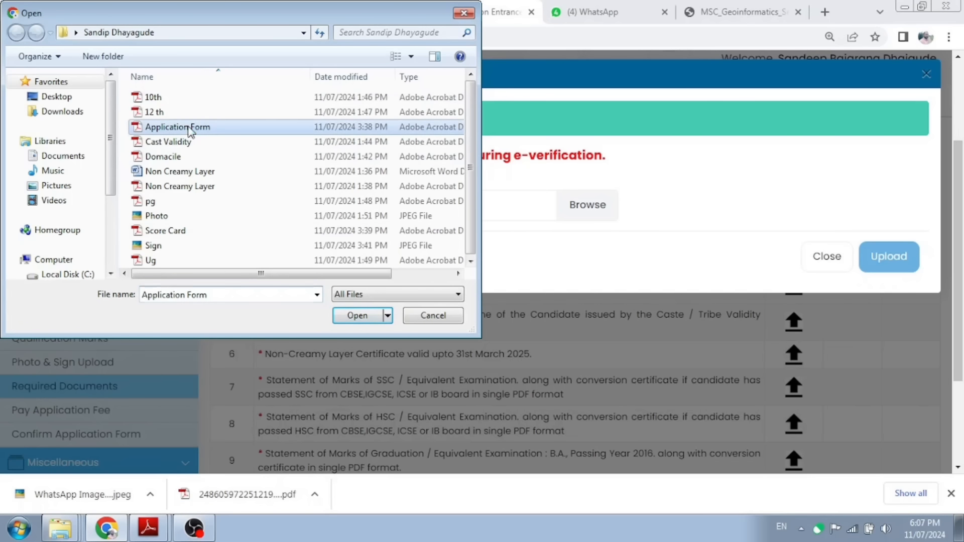
click(374, 319)
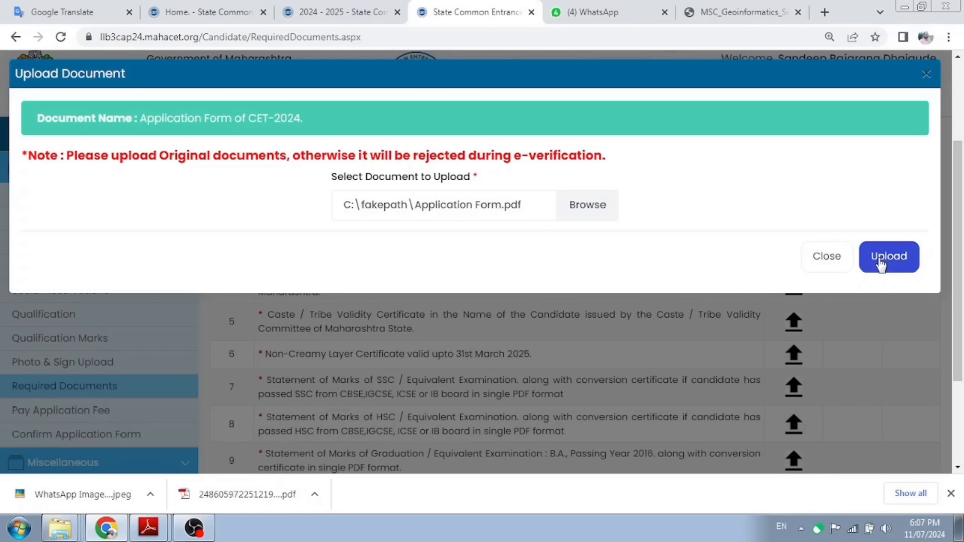
click(880, 265)
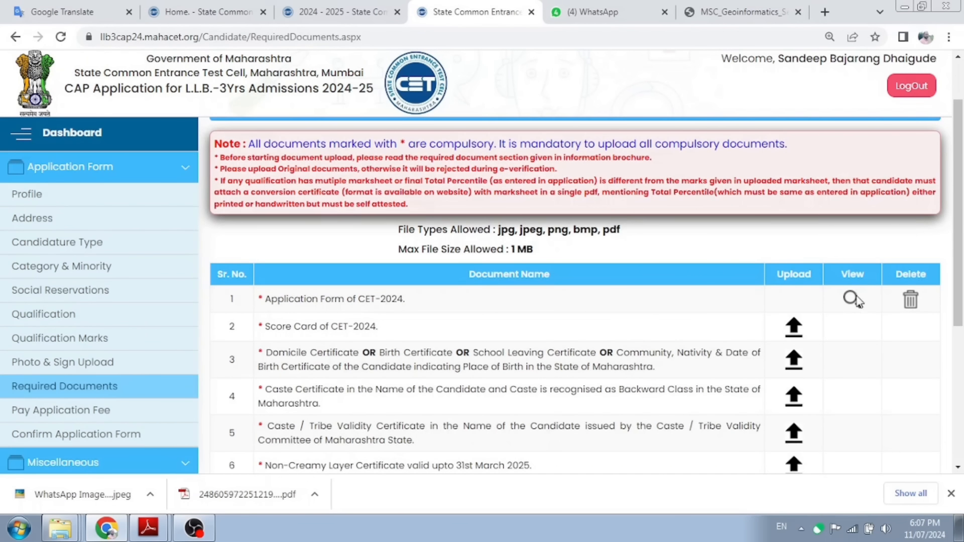
Step: View the uploaded Application Form document, scrolling through it before closing the viewer
click(851, 300)
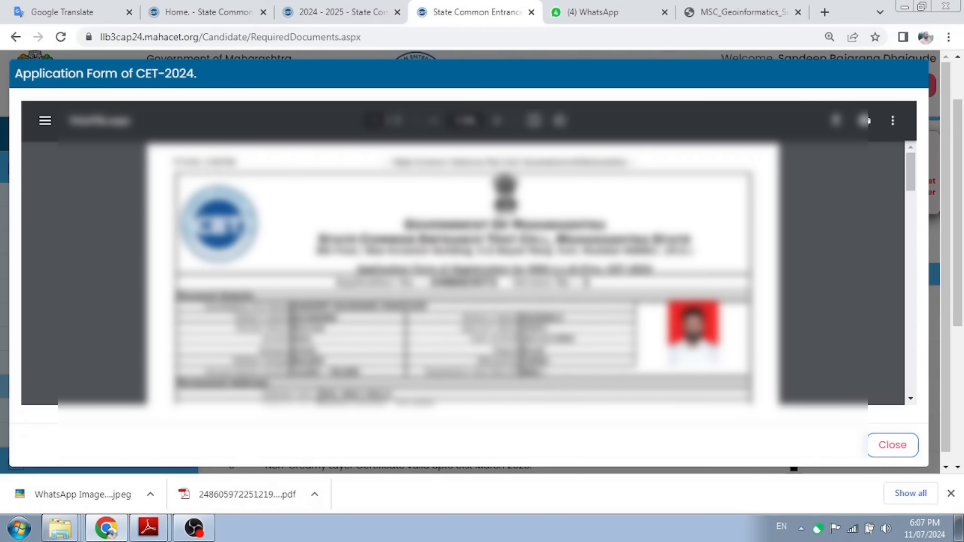
scroll(866, 121, down, 10)
scroll(867, 121, down, 5)
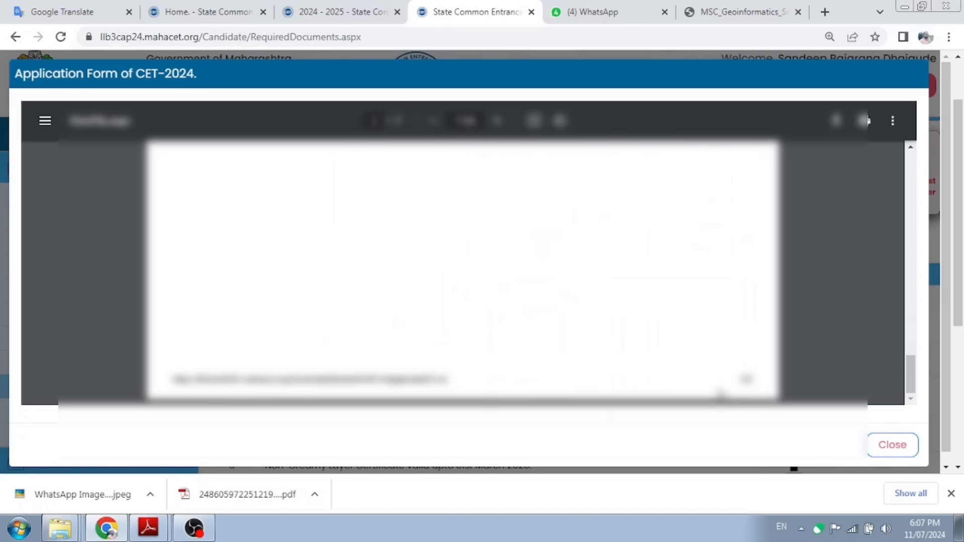
click(884, 449)
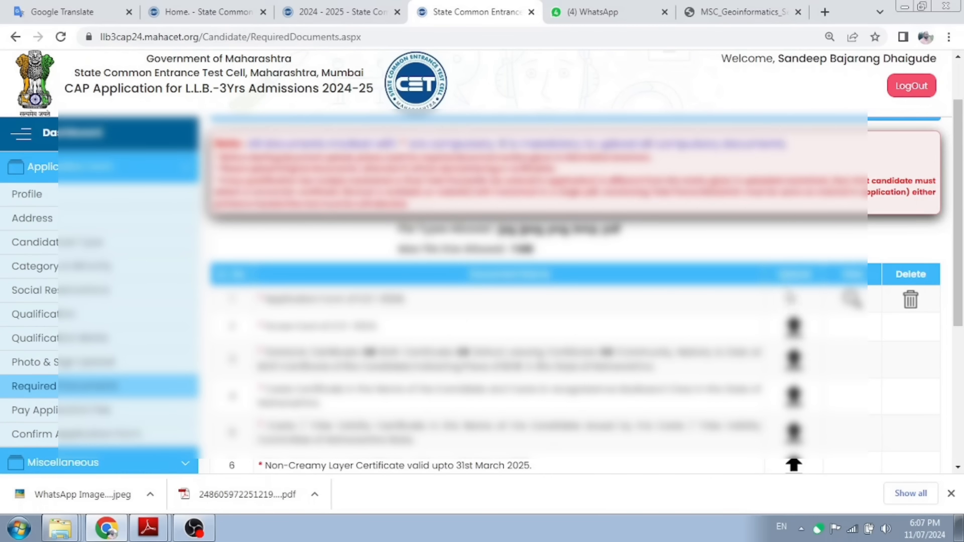
Step: Upload Score Card.pdf as the CET-2024 Score Card
click(794, 335)
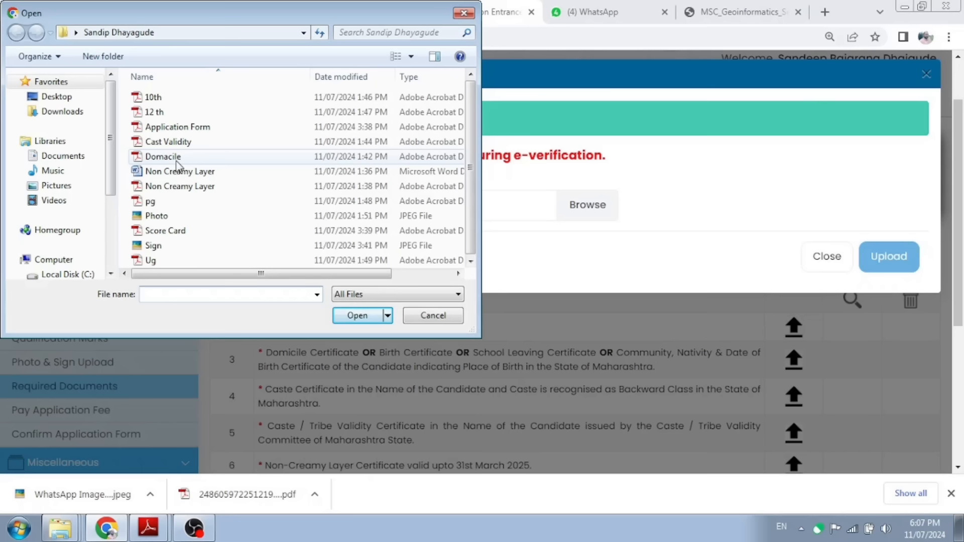
click(176, 232)
click(358, 315)
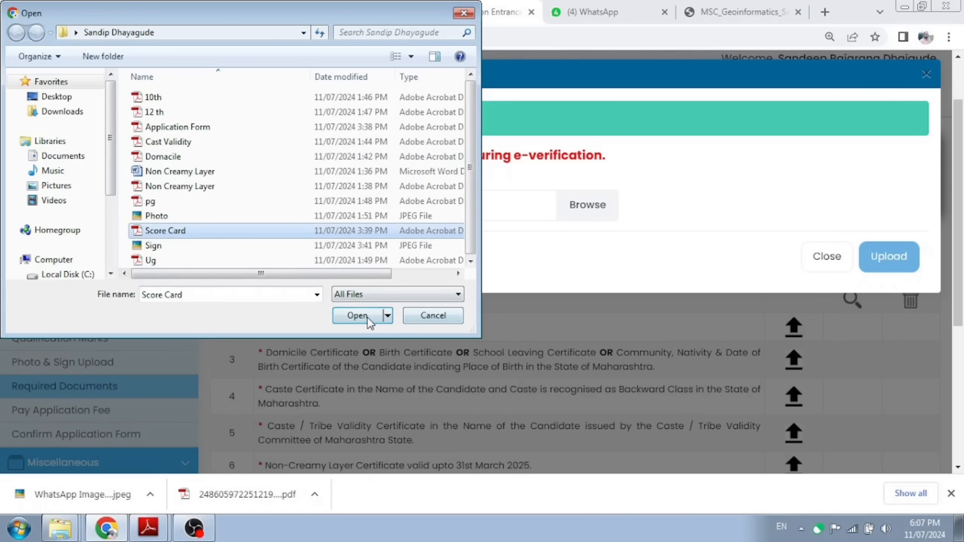
click(881, 256)
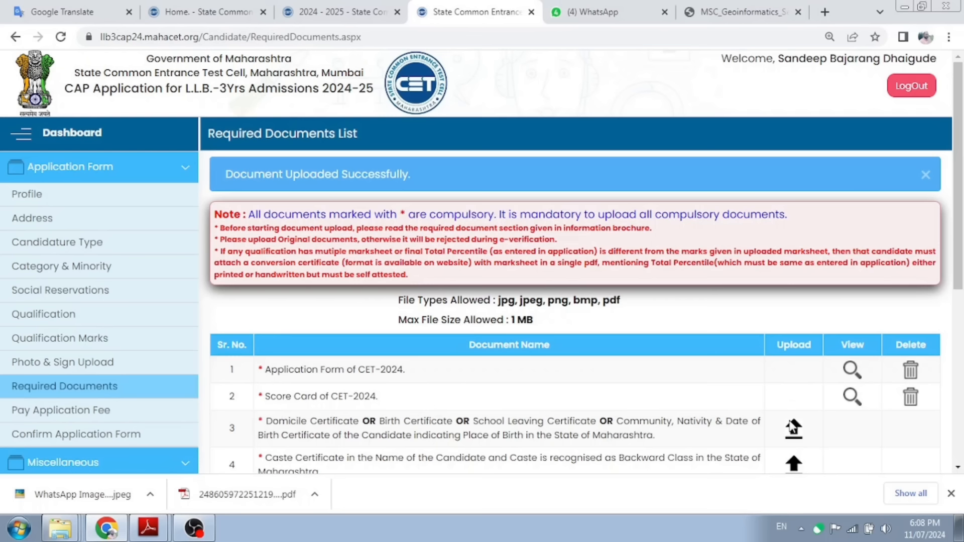
Step: Delete the uploaded Score Card and upload Score Card.pdf again
click(913, 402)
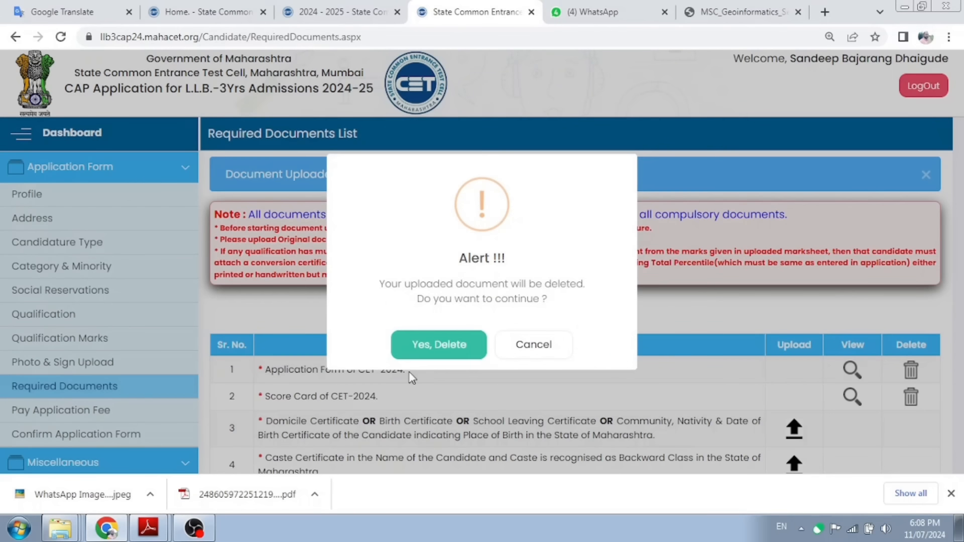
click(436, 344)
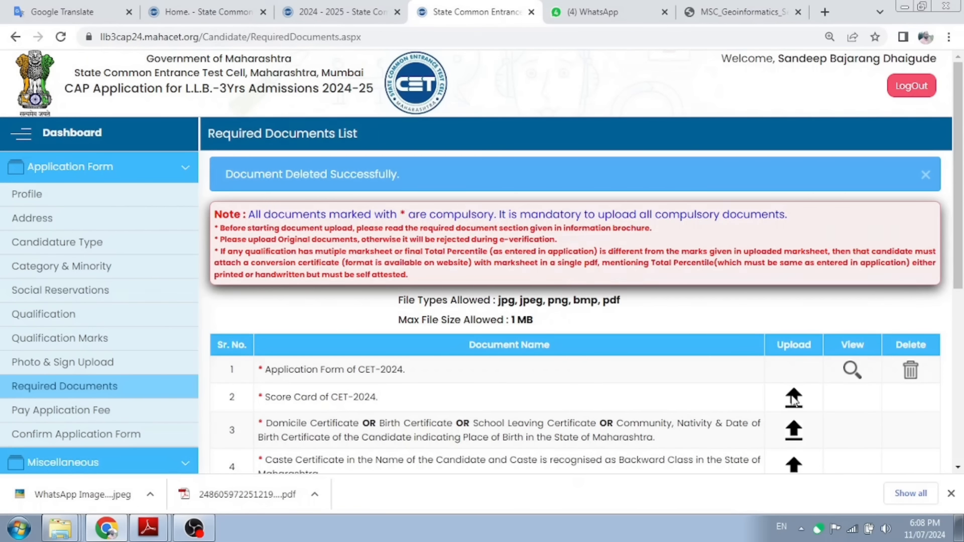
click(793, 398)
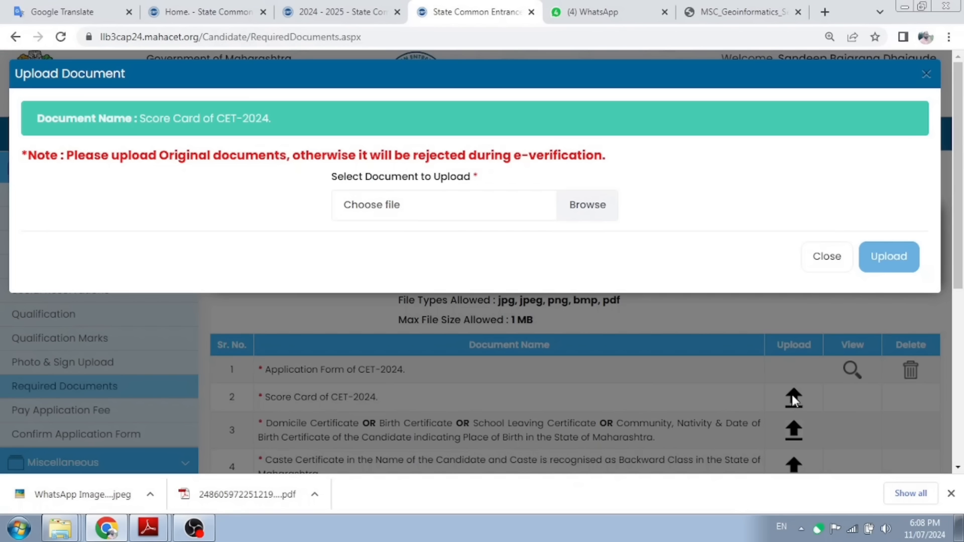
click(426, 208)
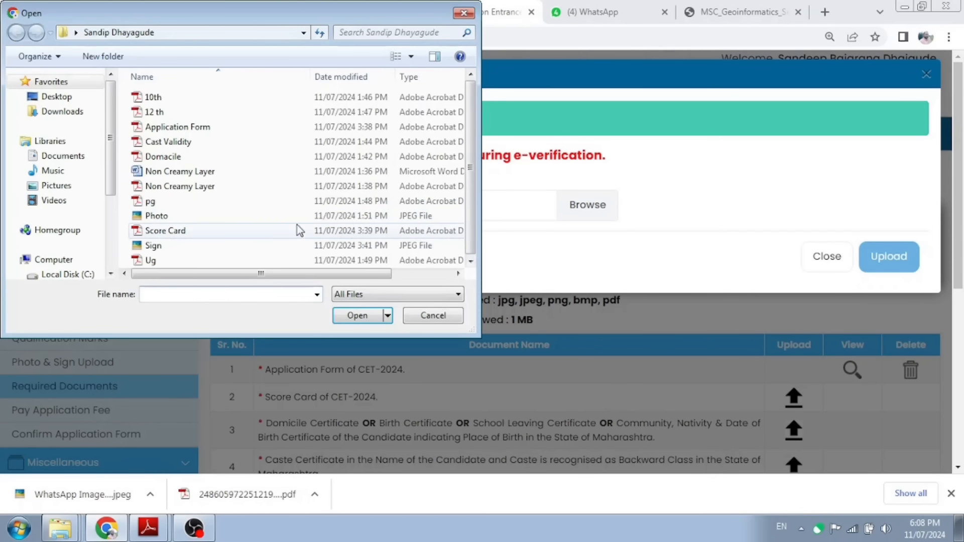
click(229, 232)
click(366, 315)
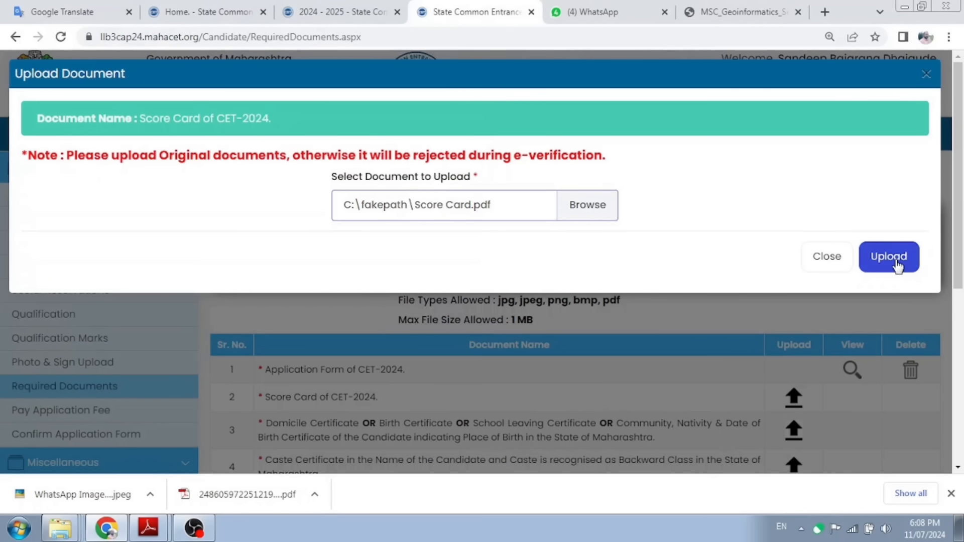
click(897, 263)
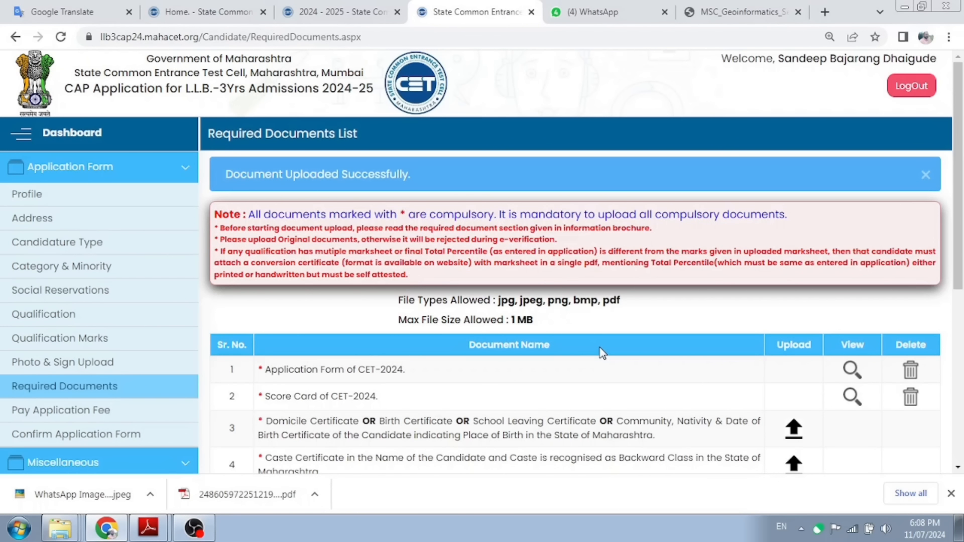
scroll(603, 353, down, 2)
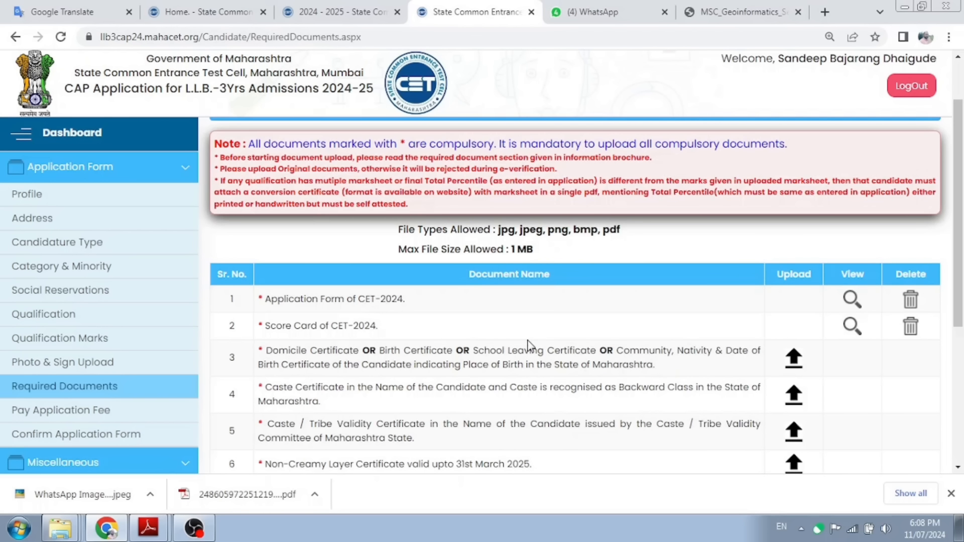
scroll(626, 347, down, 1)
scroll(626, 347, down, 2)
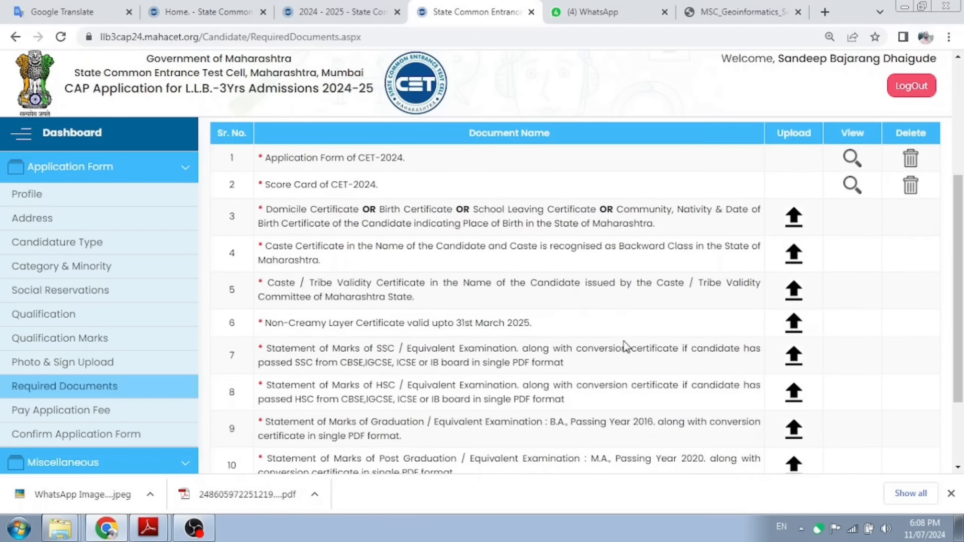
scroll(625, 346, up, 3)
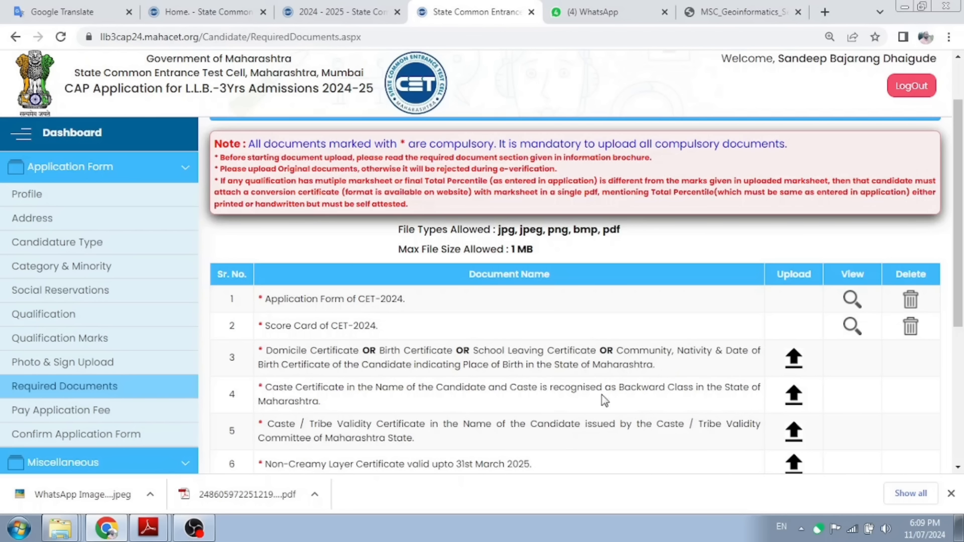
scroll(598, 402, down, 5)
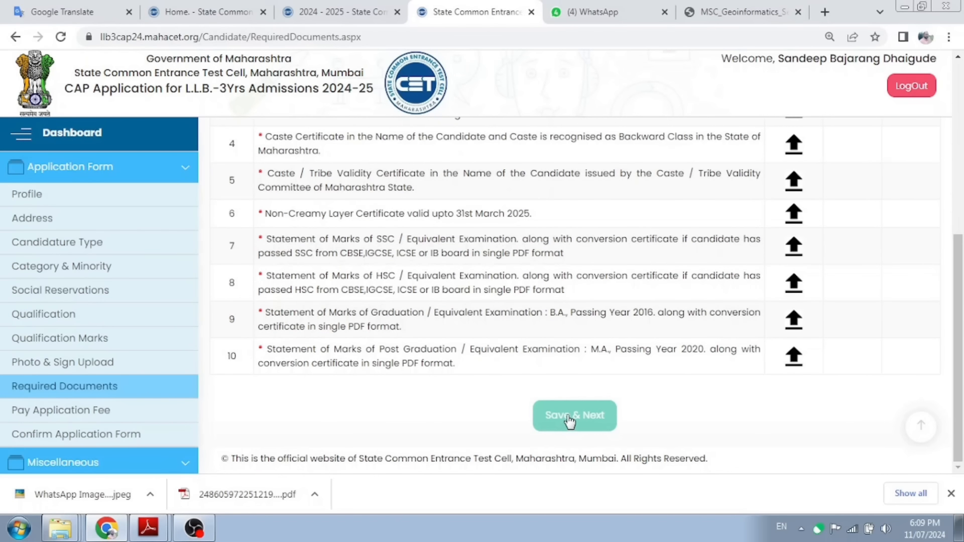
Step: Upload Domacile.pdf as the domicile certificate, marking it as having no barcode
click(571, 421)
click(398, 222)
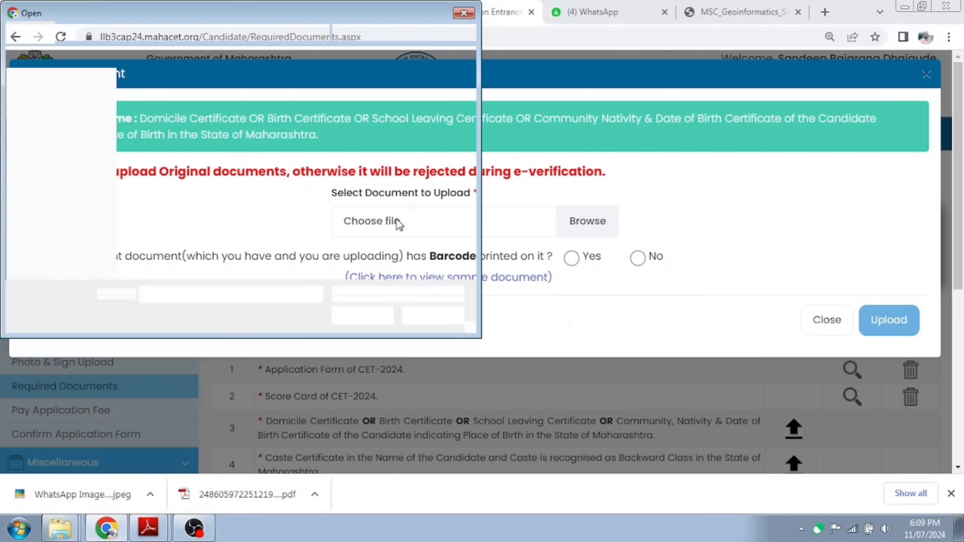
click(189, 159)
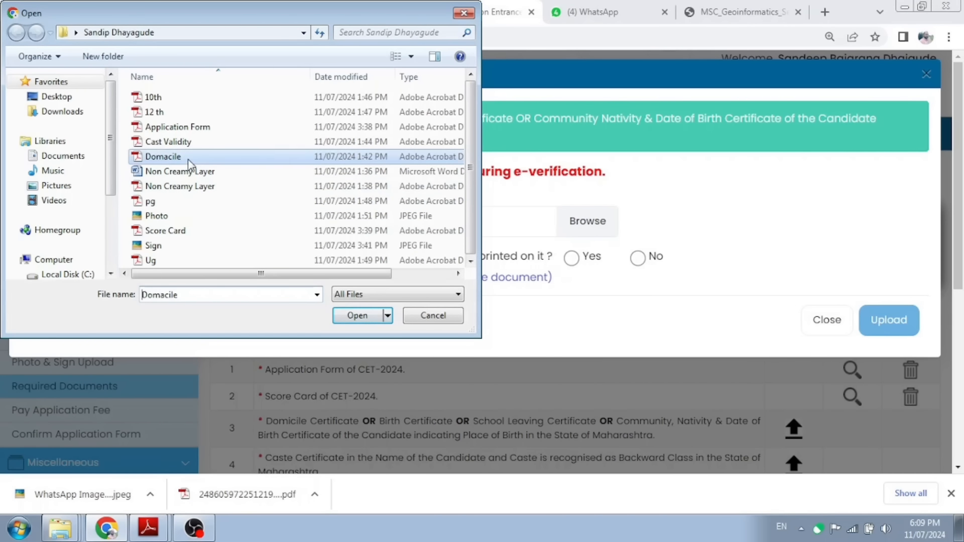
click(374, 317)
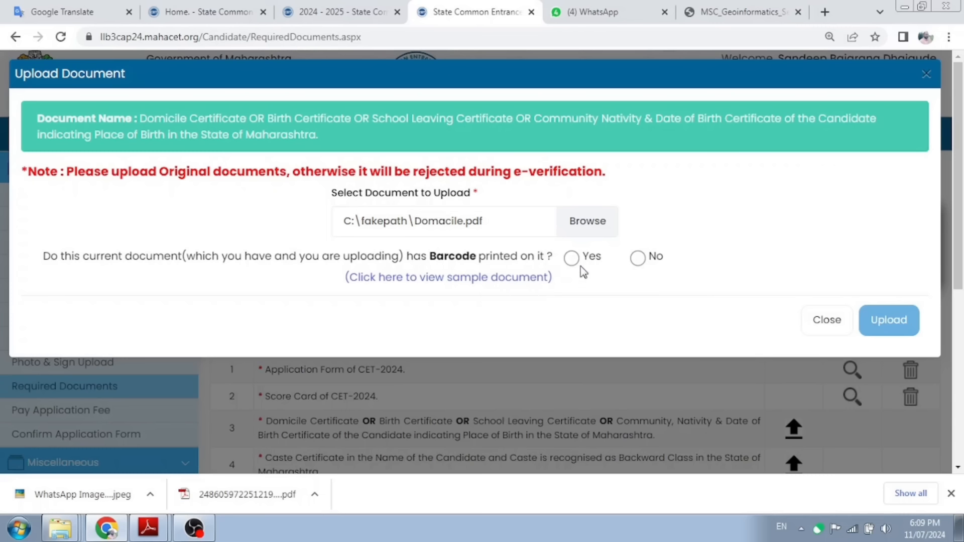
click(637, 259)
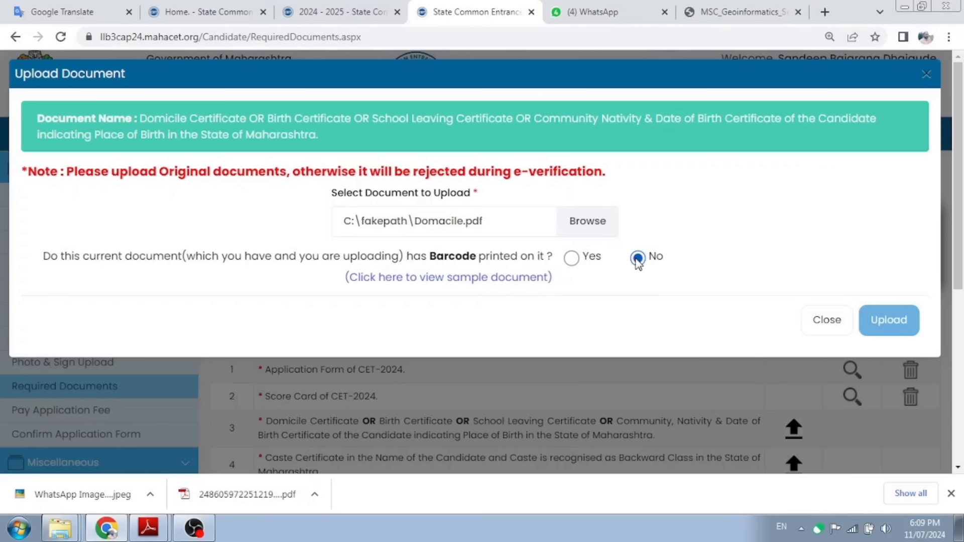
click(883, 324)
Step: Save the uploaded documents and continue to the Confirm Application Form summary
scroll(713, 346, down, 3)
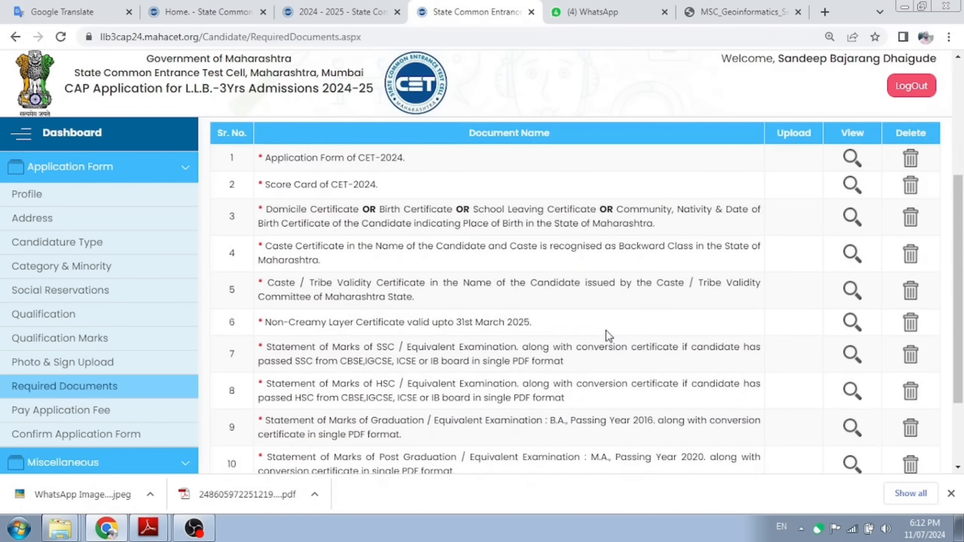
scroll(608, 335, down, 2)
click(560, 422)
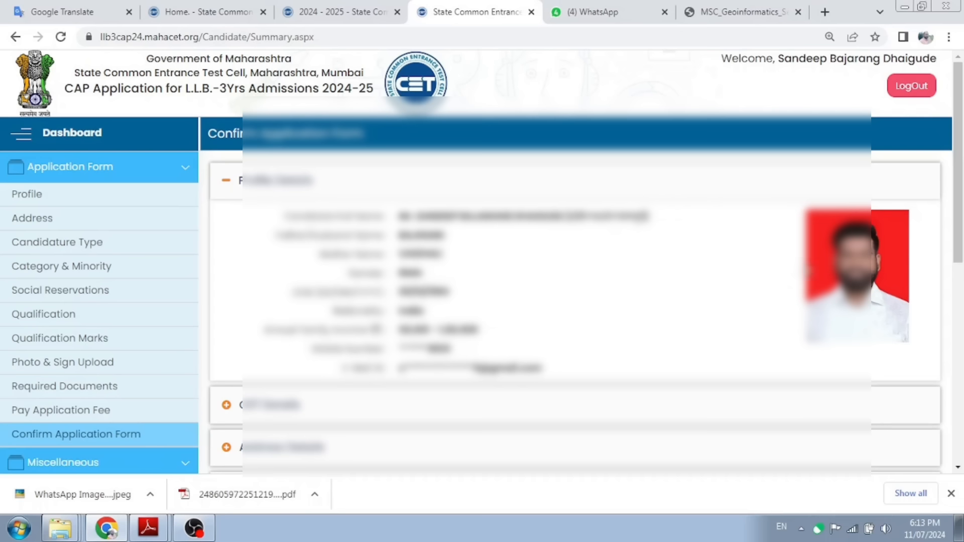
Step: Expand the CET Details and Address Details sections of the summary for review
scroll(662, 351, down, 3)
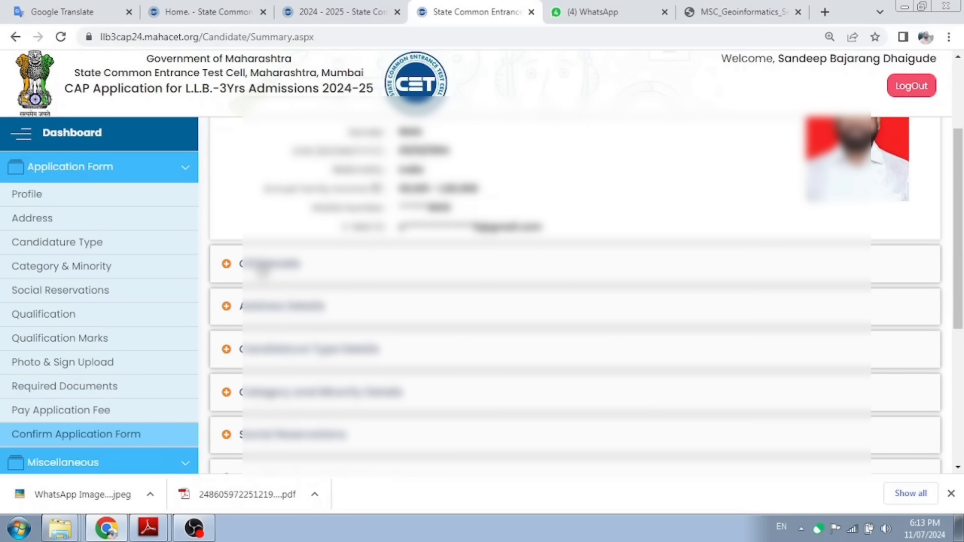
click(262, 269)
scroll(482, 340, down, 3)
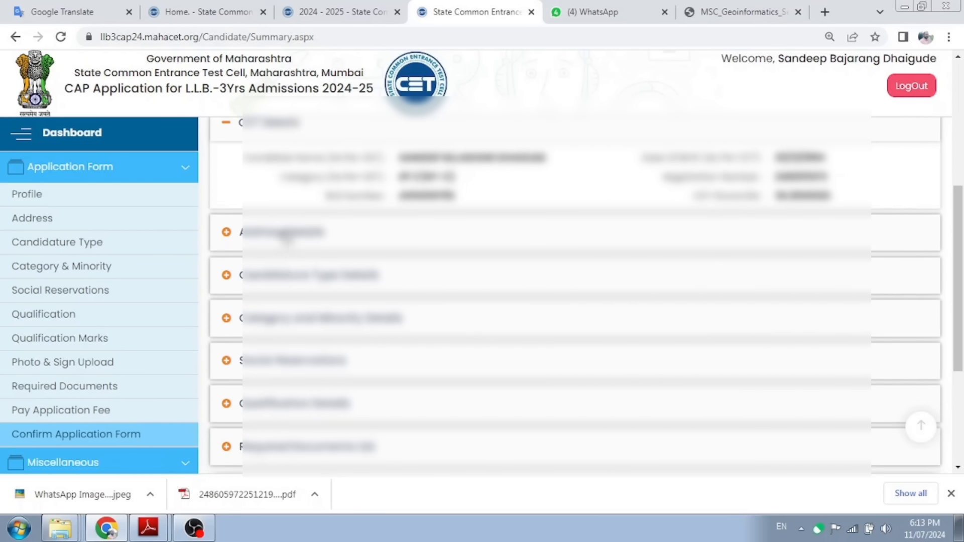
click(283, 234)
Step: Accept the declaration and submit the application form for confirmation
scroll(567, 329, down, 6)
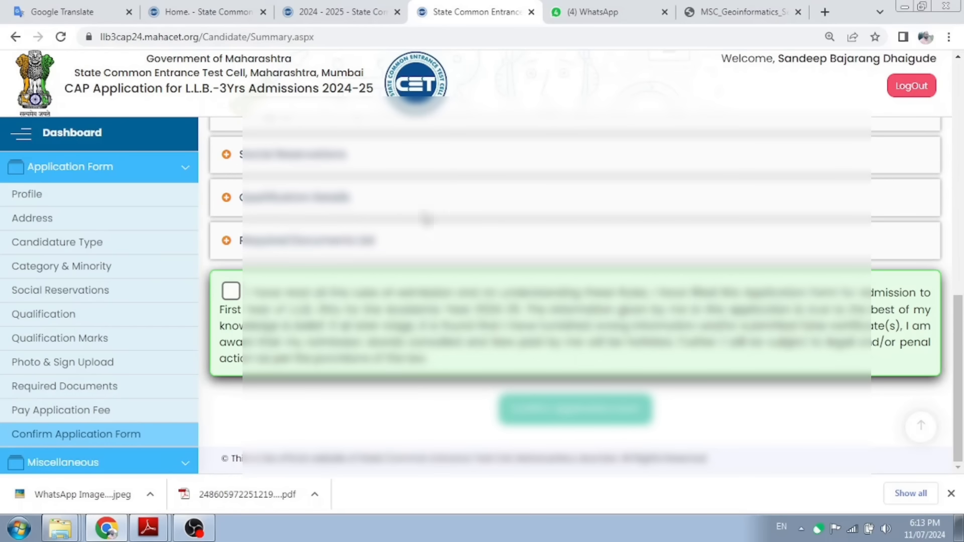
click(231, 290)
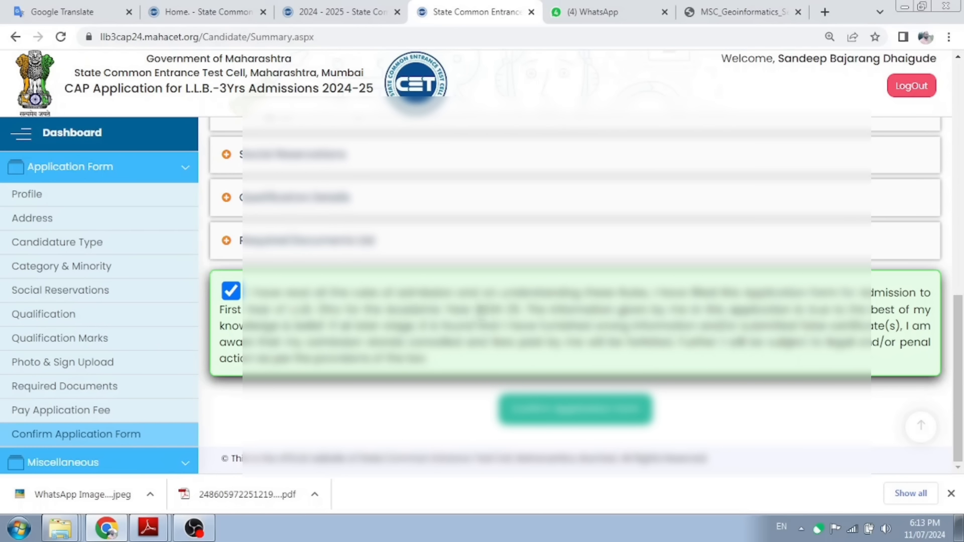
click(557, 420)
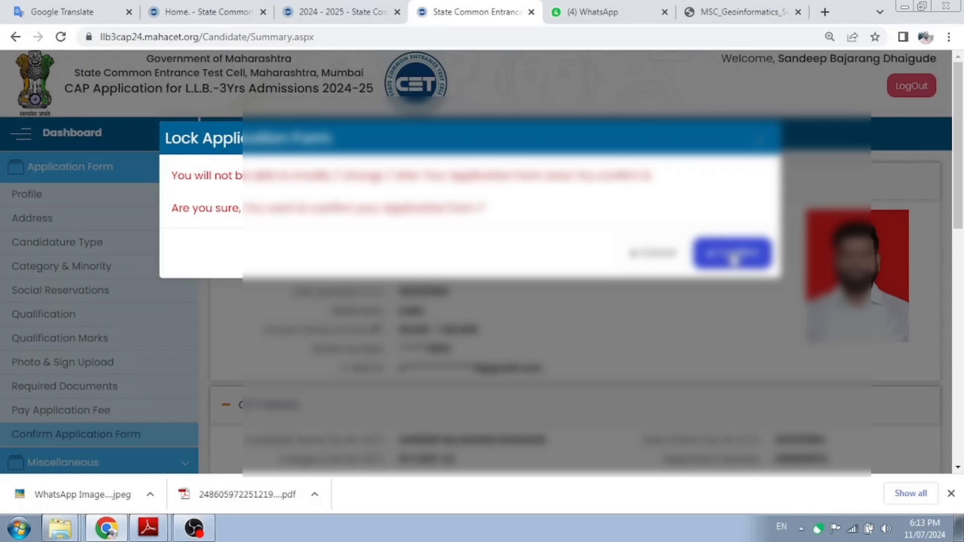
Step: Answer Yes to lock the application form and scroll through the printable form
click(733, 257)
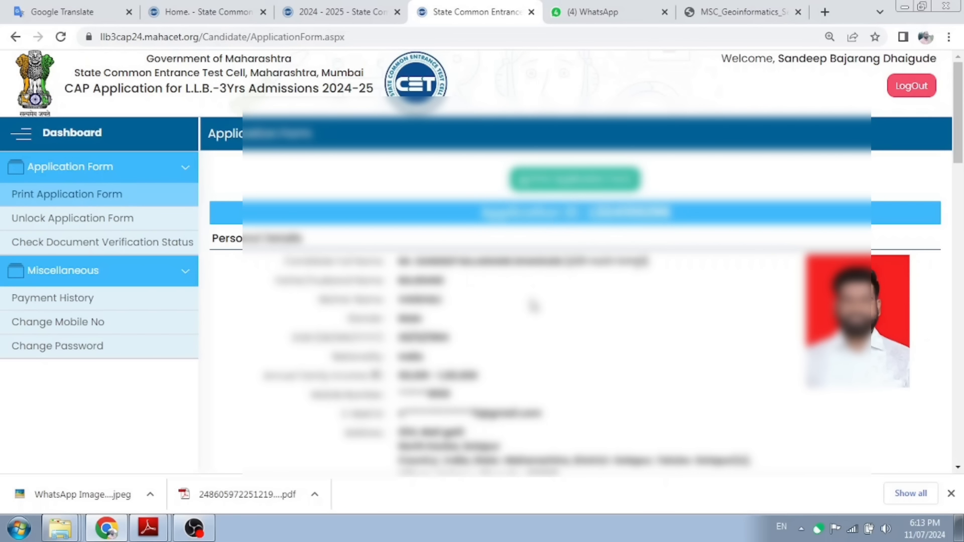
scroll(537, 294, down, 10)
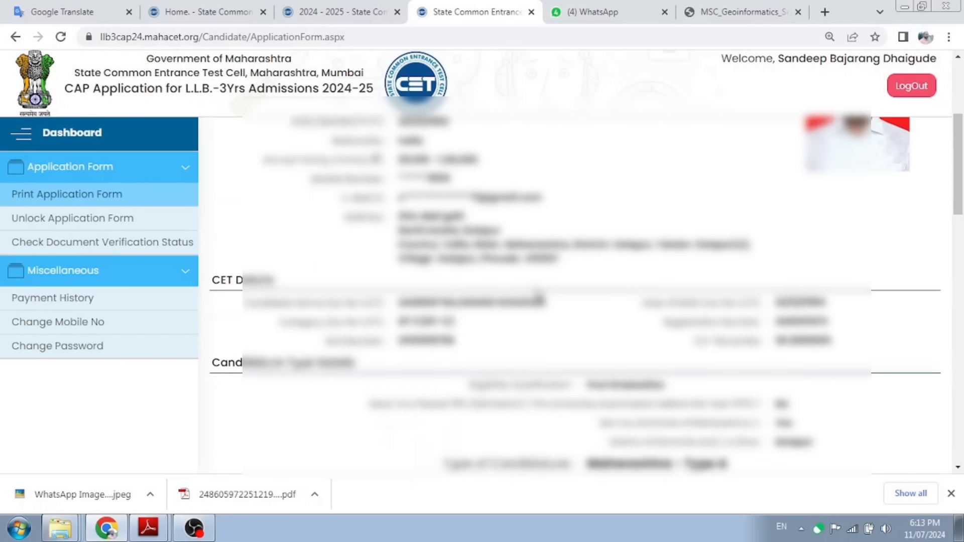
scroll(538, 296, down, 9)
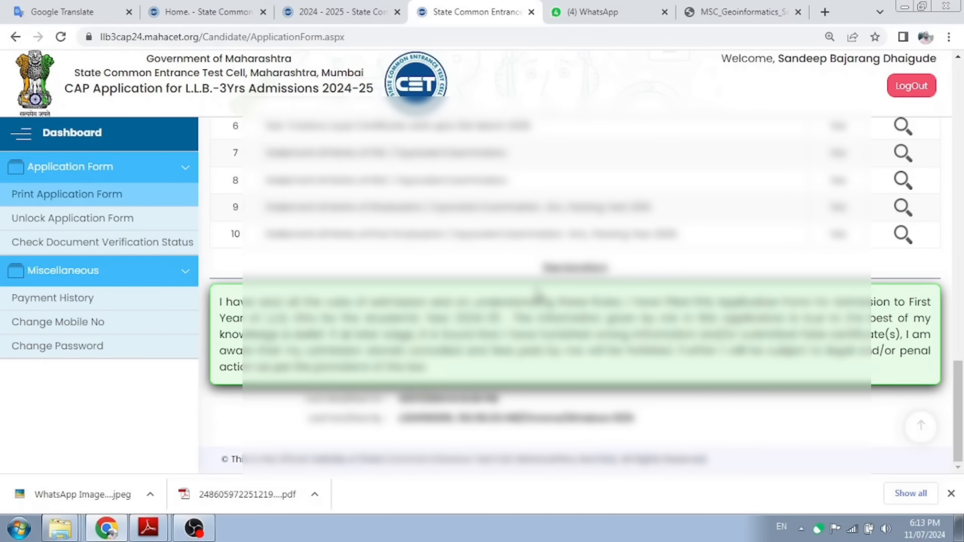
scroll(539, 296, up, 13)
scroll(539, 296, up, 8)
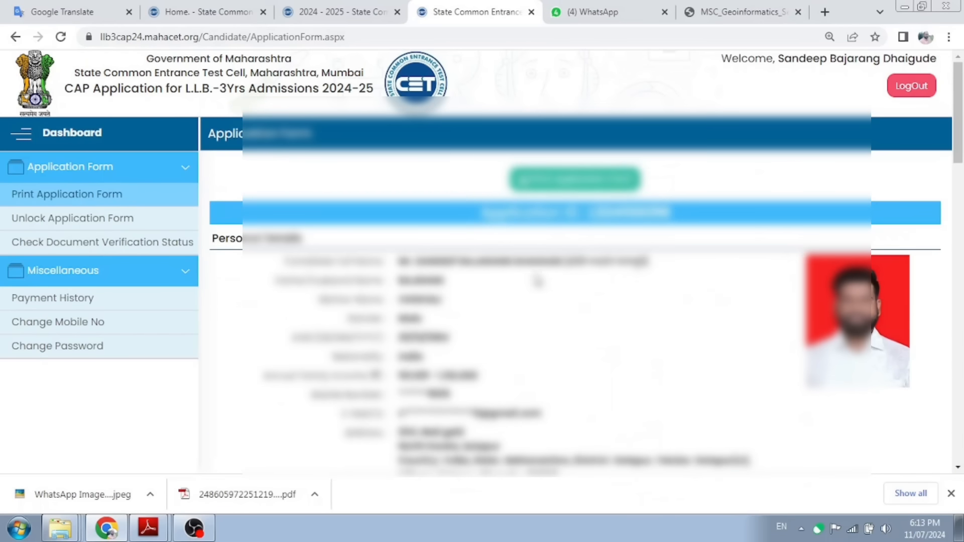
Step: Save the printable application form as a PDF and close the print window
click(573, 180)
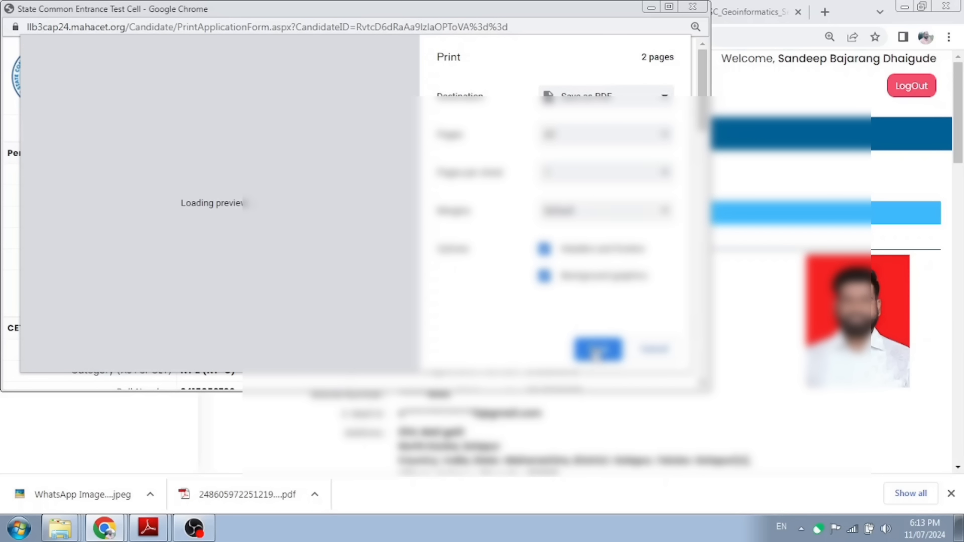
click(598, 352)
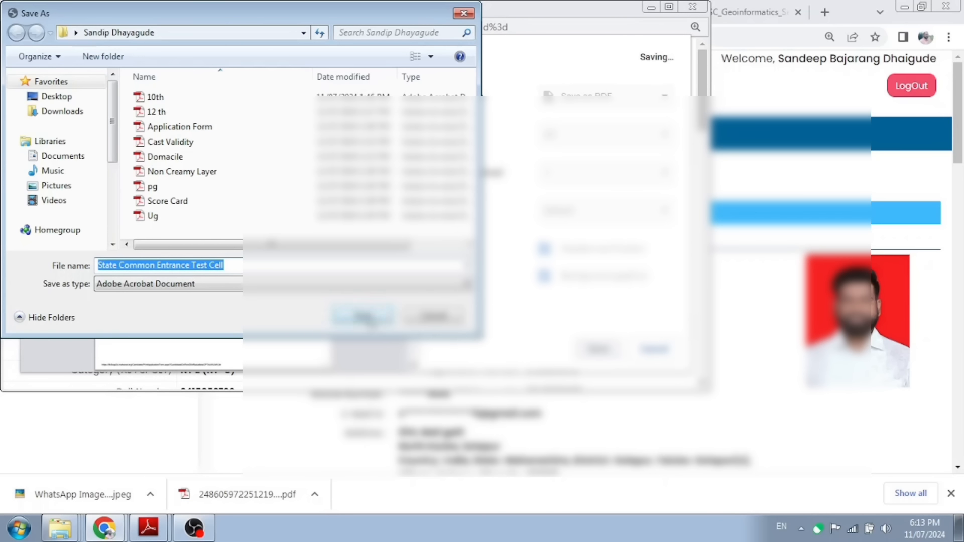
click(366, 318)
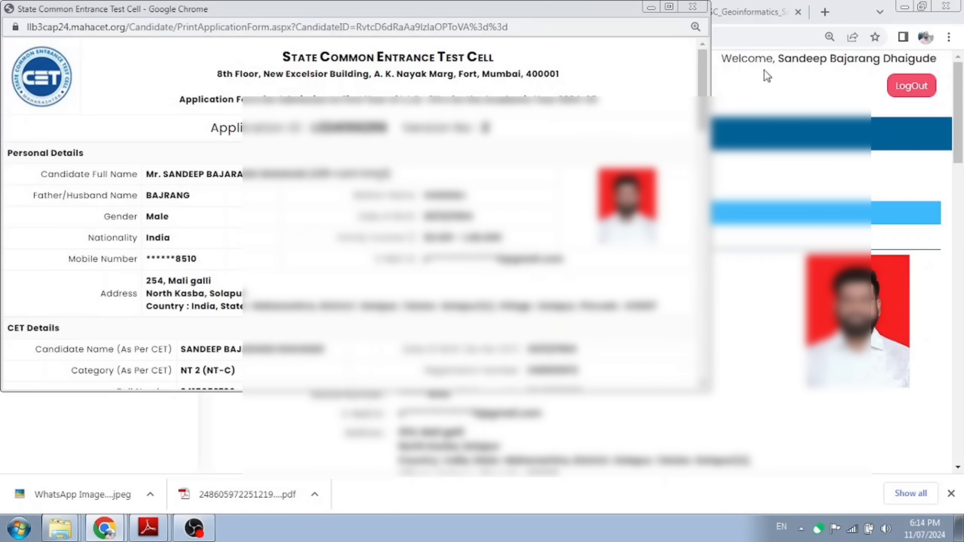
click(694, 7)
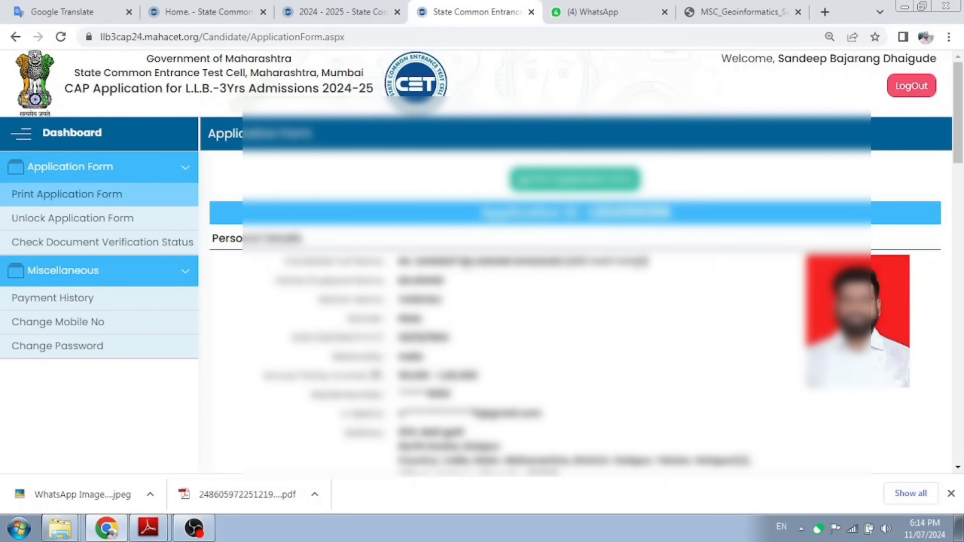
Step: Go to Unlock Application Form and tick the consent to unlock the form for editing
click(74, 220)
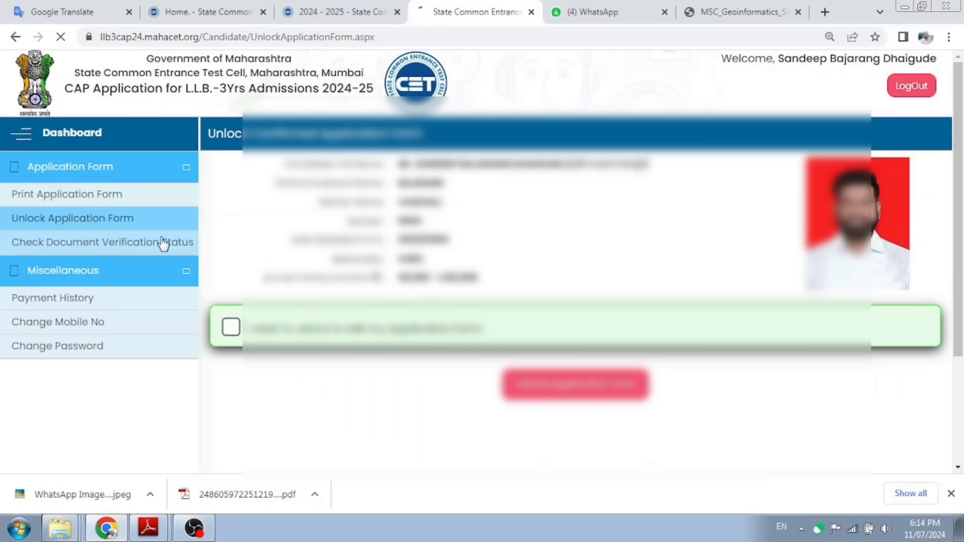
click(231, 329)
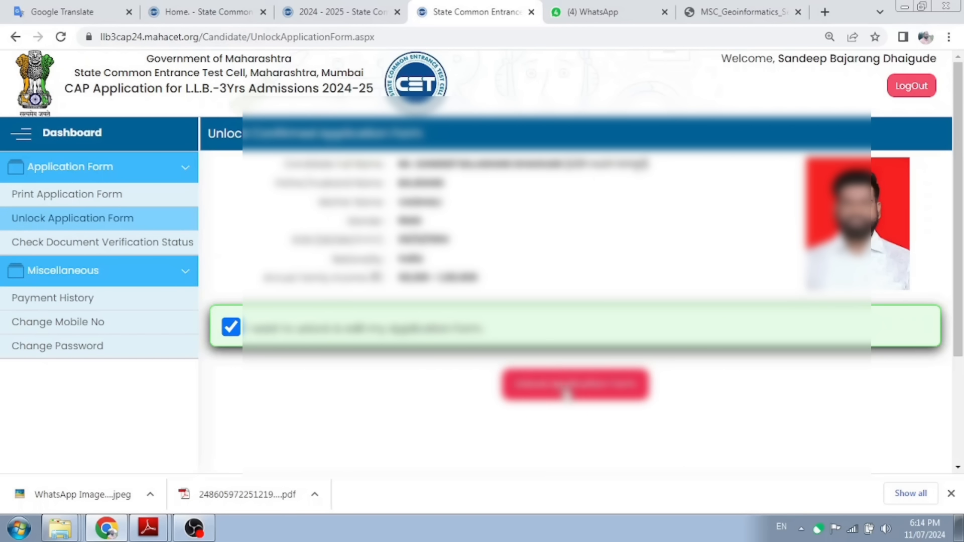